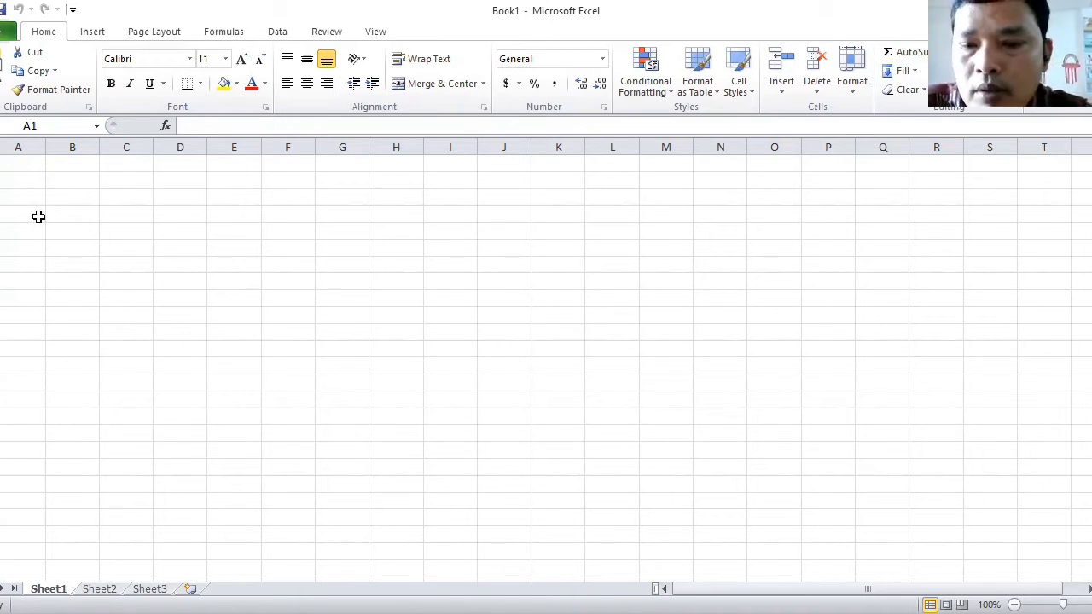
Step: Select a run of cells down column A, starting from cell A3
key("Down")
key("Down")
key("shift+Down")
key("shift+Down")
key("shift+Down")
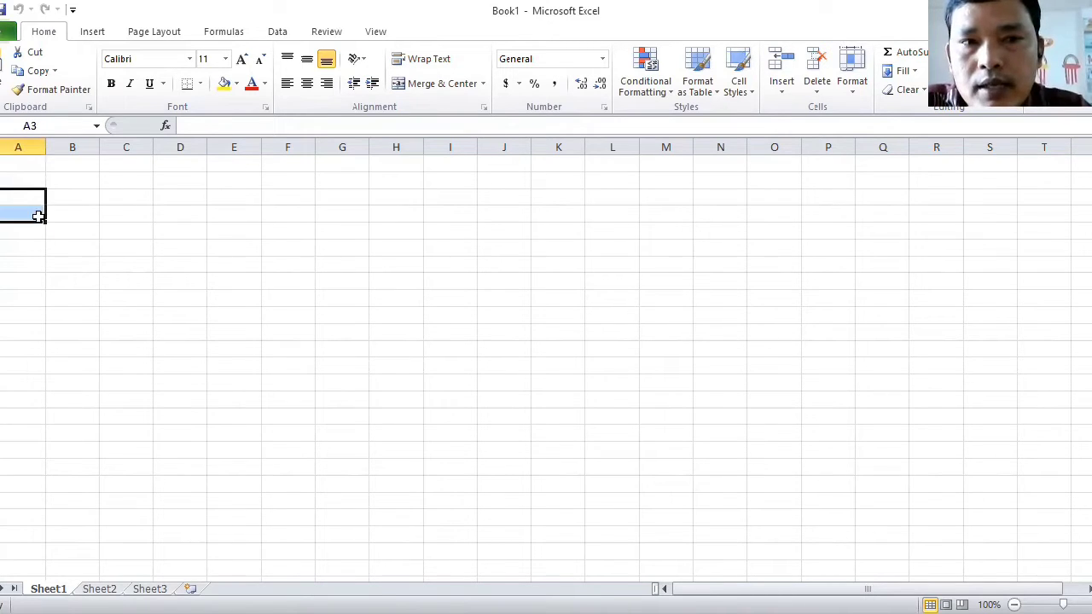
key("shift+Down")
key("shift+Down")
key("shift+Down")
key("shift+Down")
key("shift+Down")
key("shift+Down")
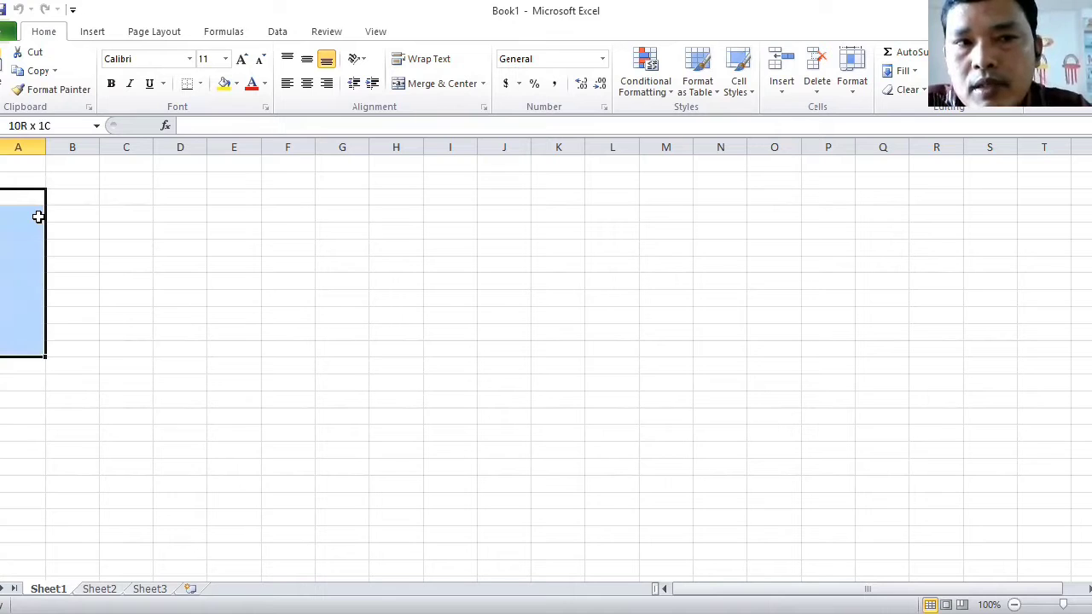
key("shift+Down")
key("shift+Down")
key("shift+Down")
Step: Select the cells A2 through J2, extend the selection several rows down, and clear it
key("Up")
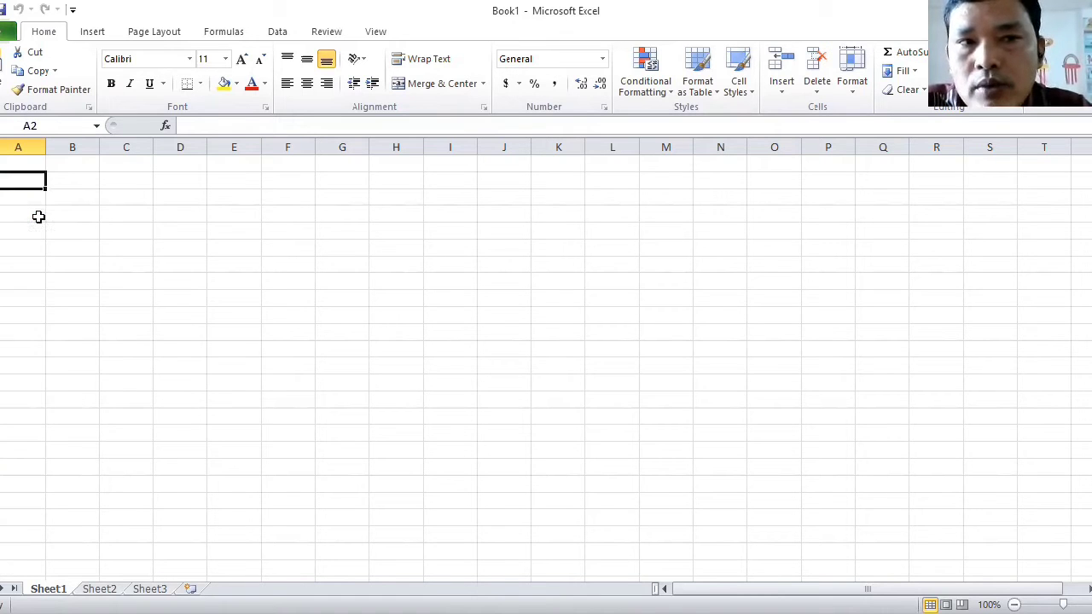
key("shift+Right")
key("shift+Right")
key("shift+Right")
key("shift+Right")
key("shift+Right")
key("shift+Right")
key("shift+Right")
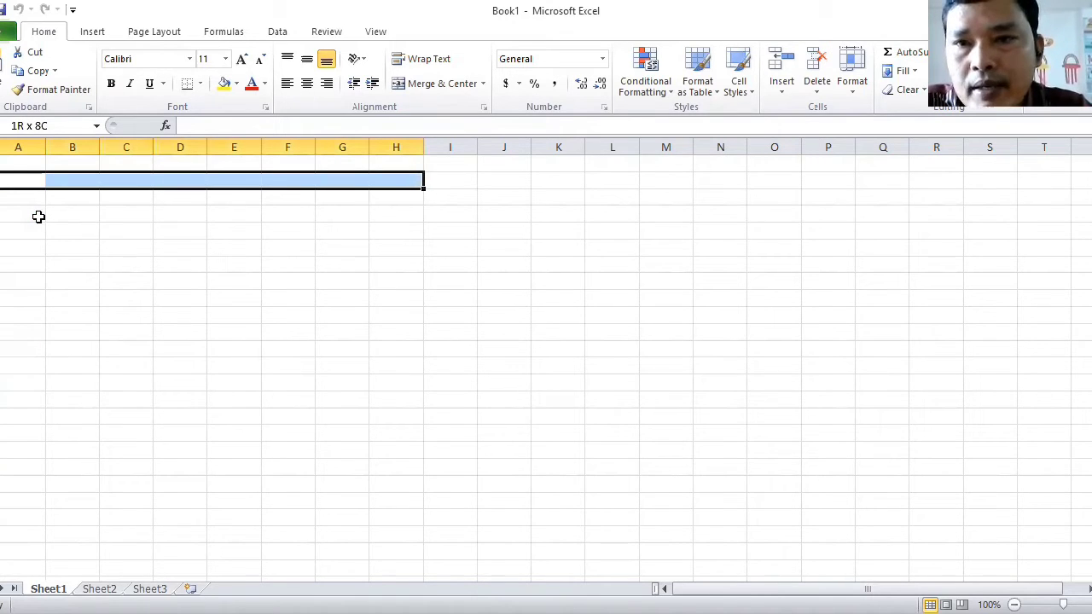
key("shift+Right")
key("shift+Right")
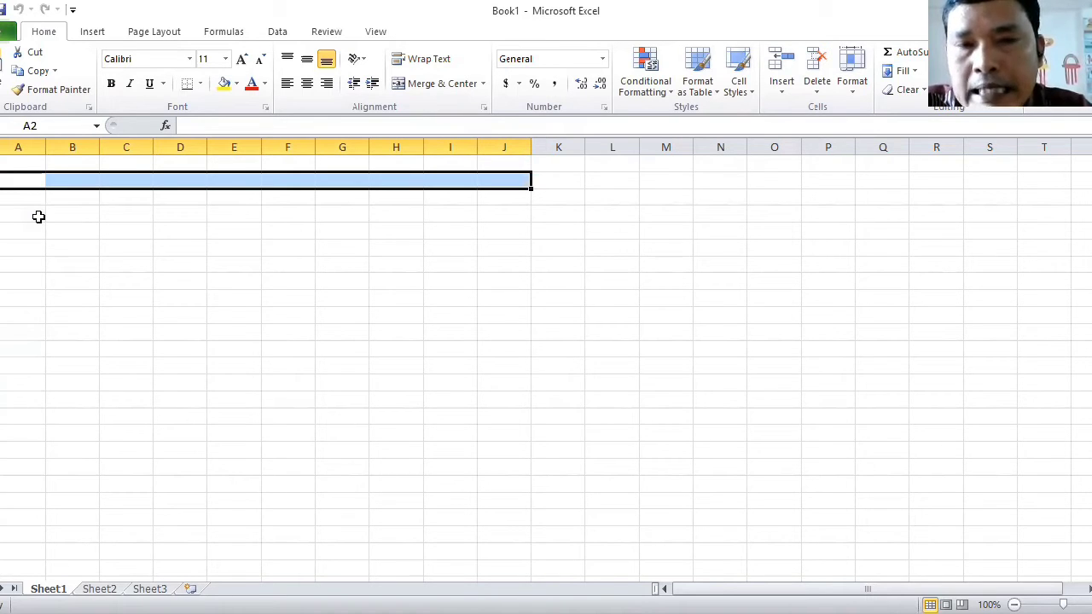
key("shift+Down")
key("shift+Down")
key("shift+Down")
key("shift+Down")
key("shift+Down")
key("shift+Down")
key("shift+Down")
key("shift+Down")
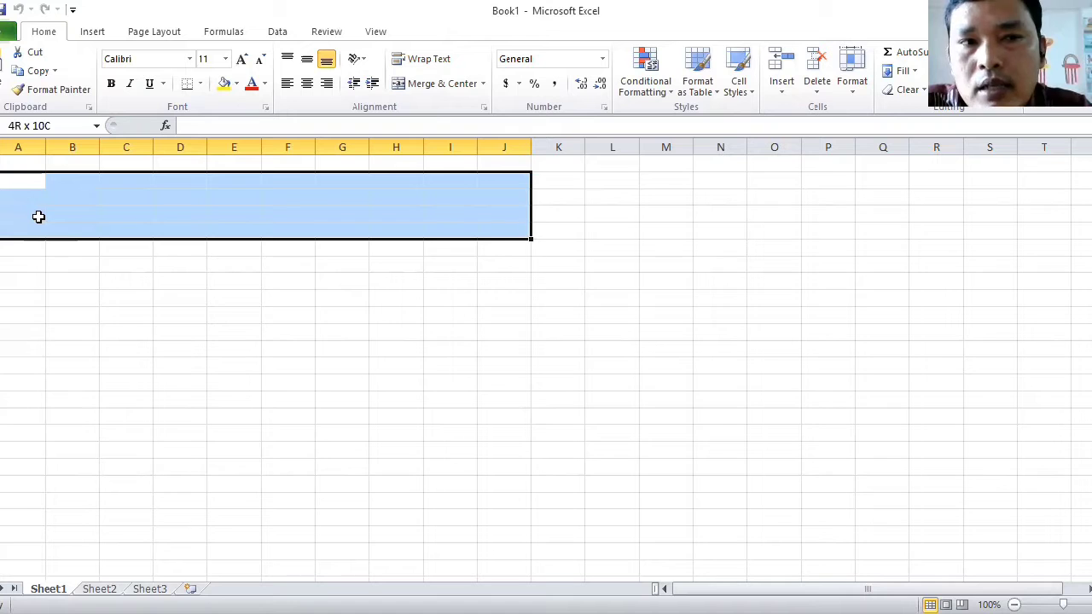
left_click(183, 447)
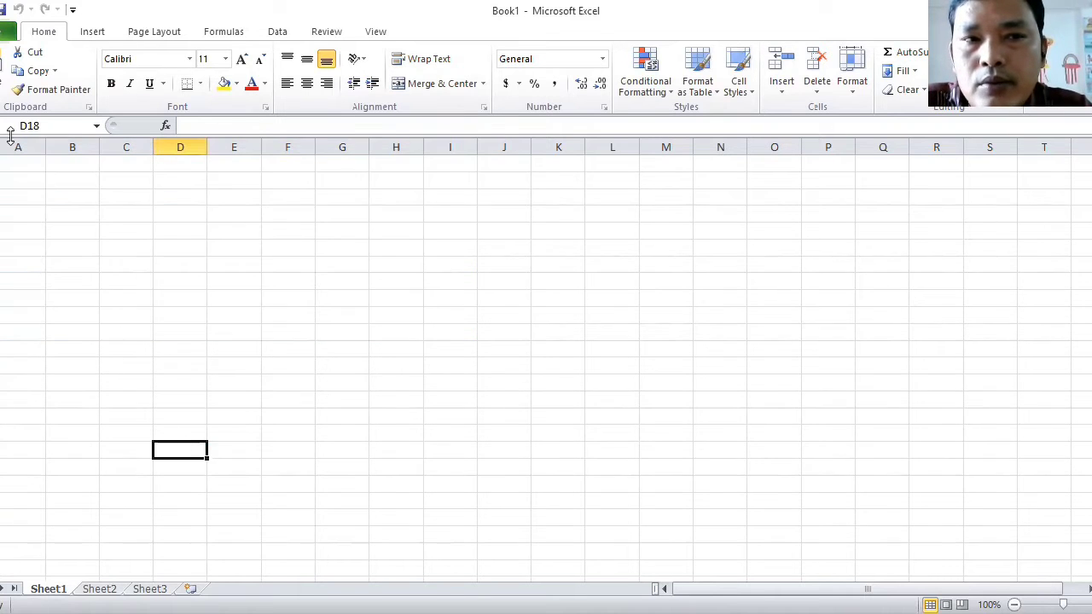
left_click(65, 178)
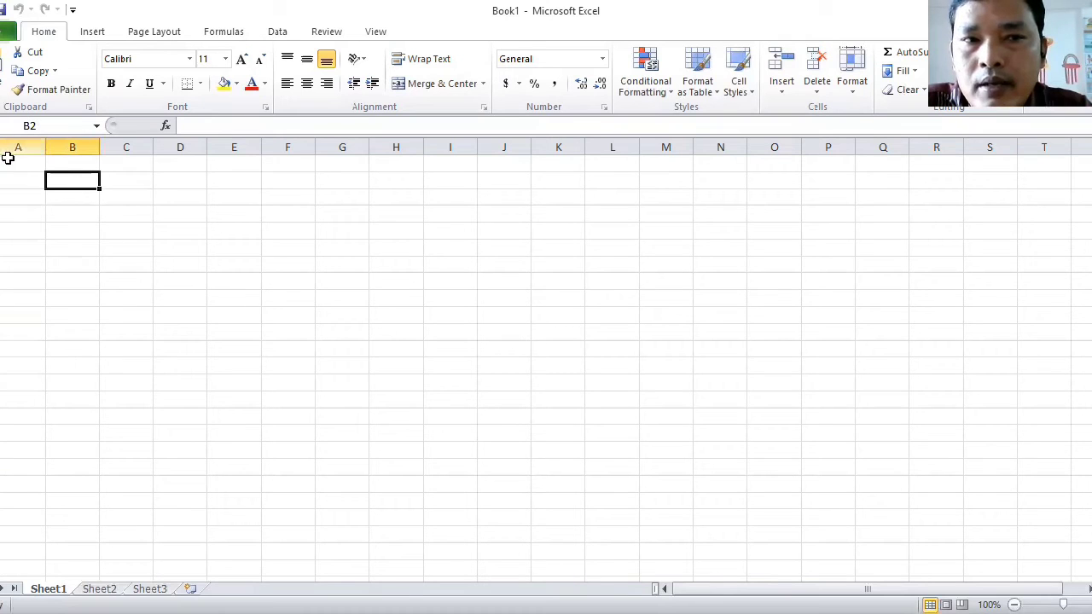
key("Down")
key("Down")
key("Down")
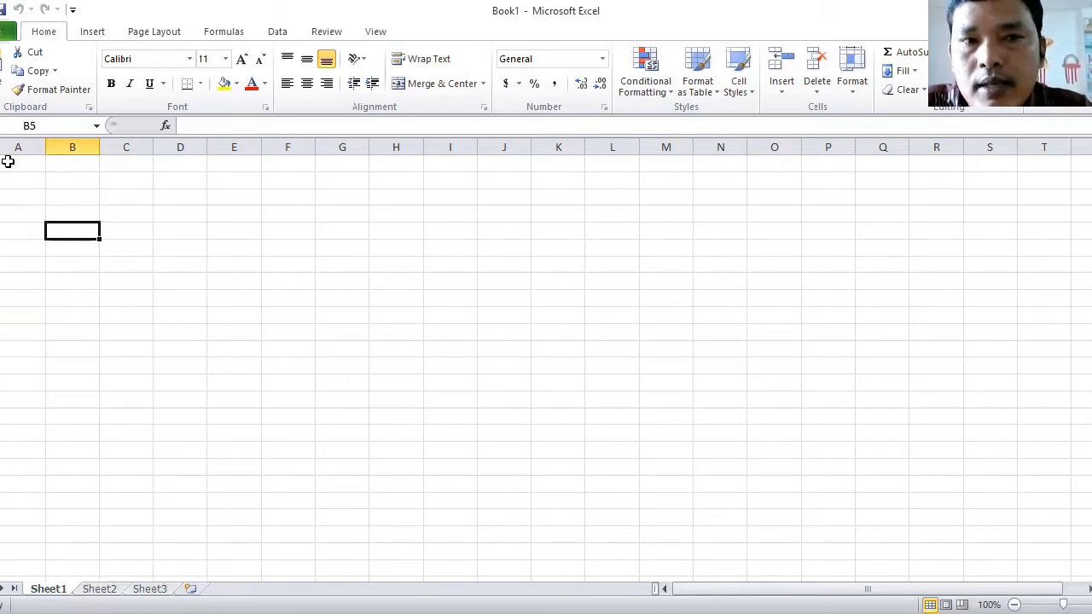
key("Up")
key("Up")
key("Up")
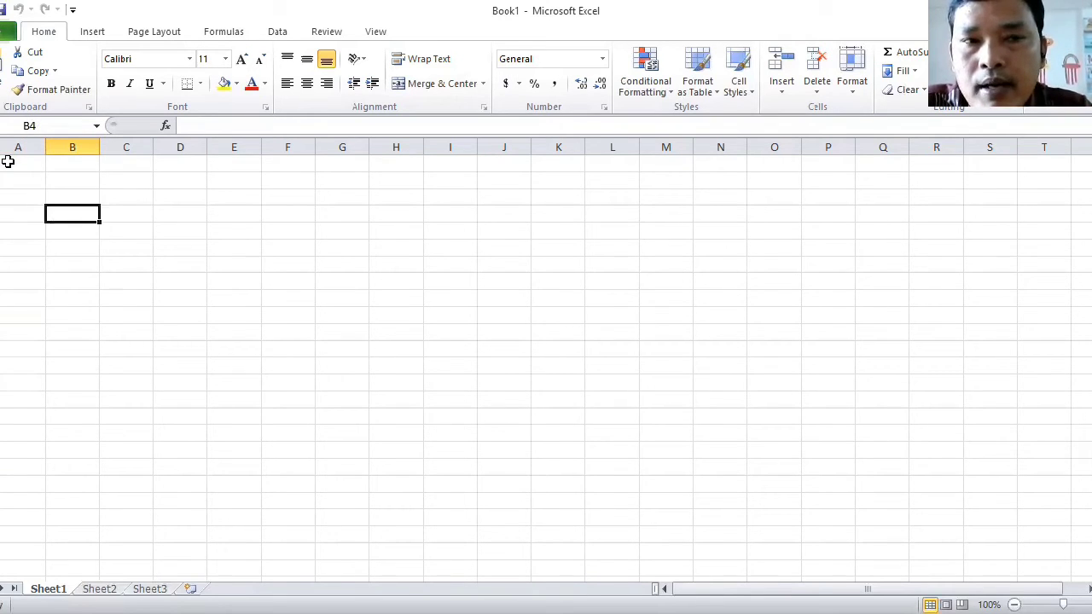
key("Right")
key("Right")
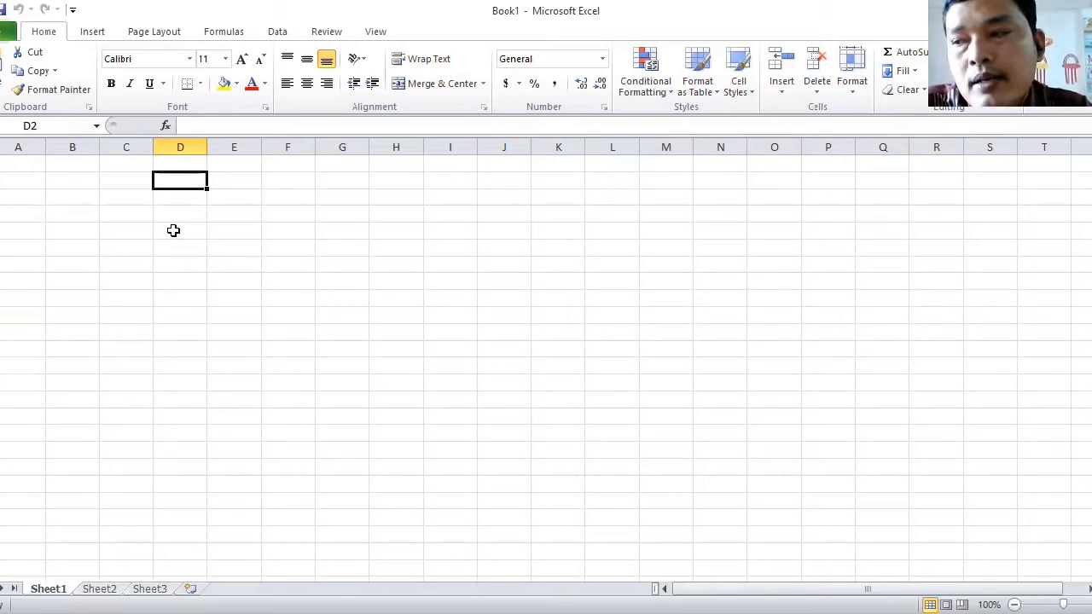
key("Down")
key("Down")
key("Down")
key("Down")
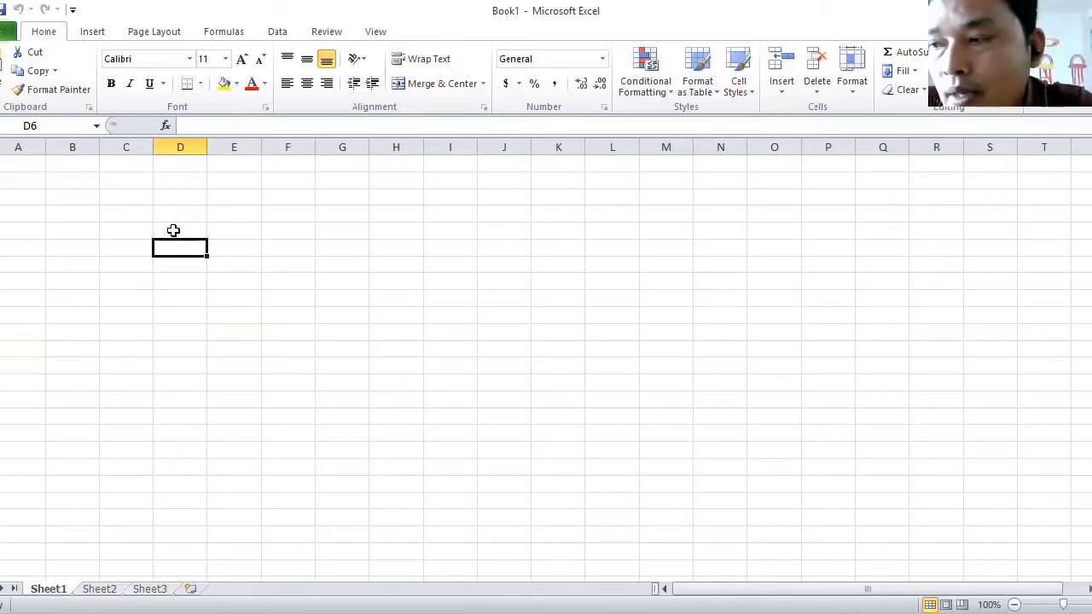
key("Up")
key("Up")
key("Up")
key("Up")
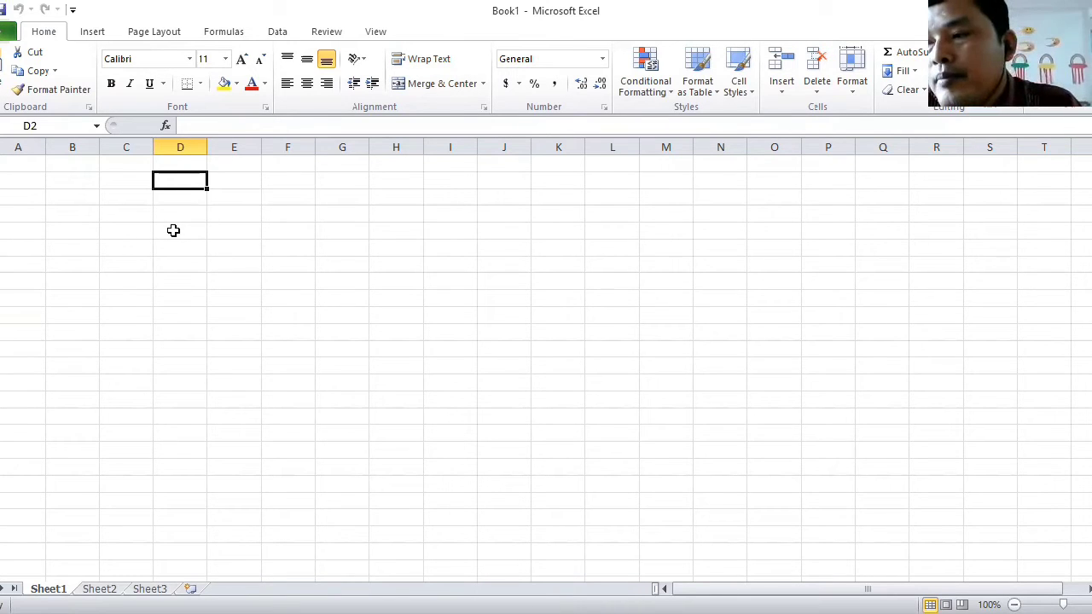
Step: Enter the title "LAPORAN PEMBELIAN ALAT TULIS KELAS 5" in cell A1
key("Left")
key("Left")
key("Left")
key("Up")
type("LAPO")
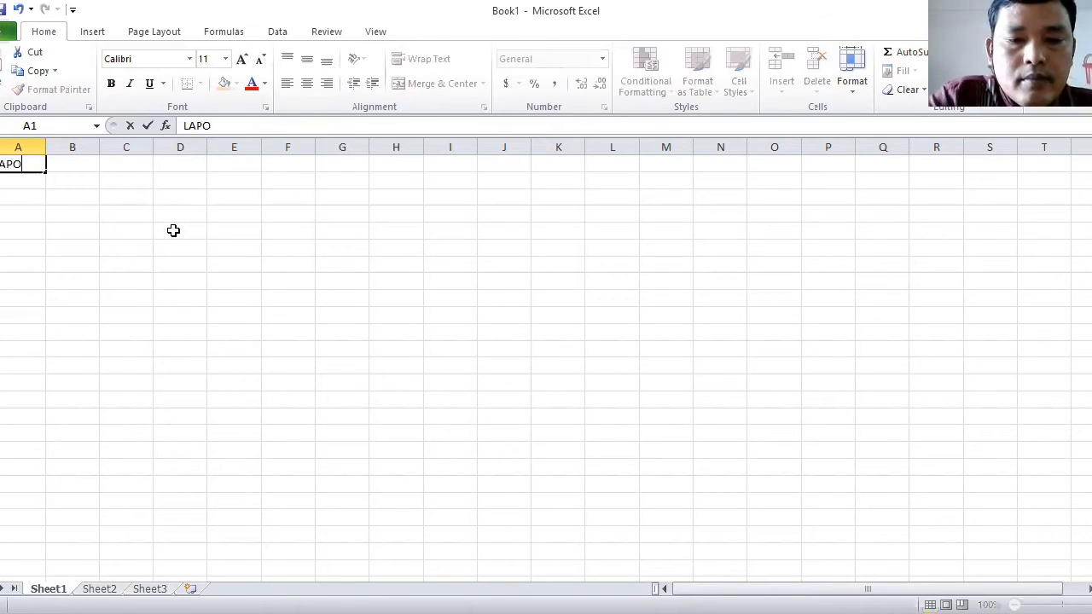
type("RAN PE")
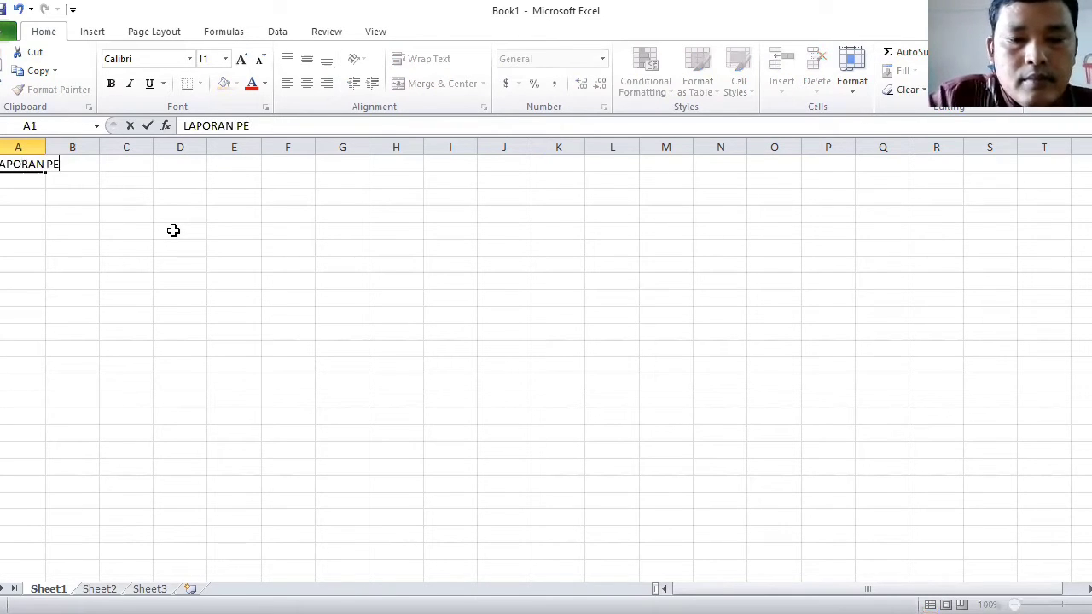
type("MBELIAN")
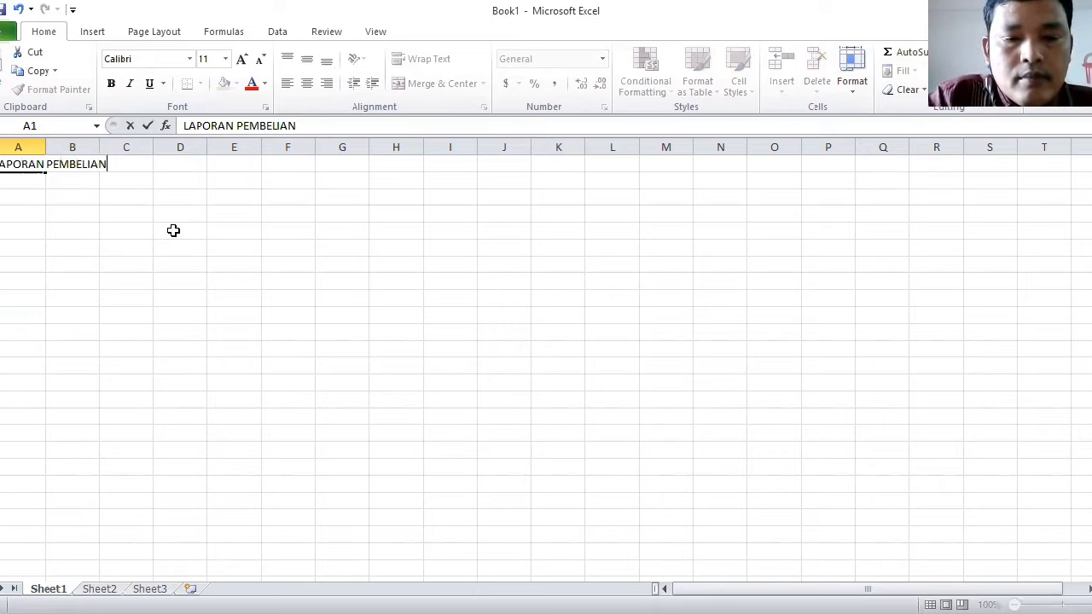
type(" ALAT TU")
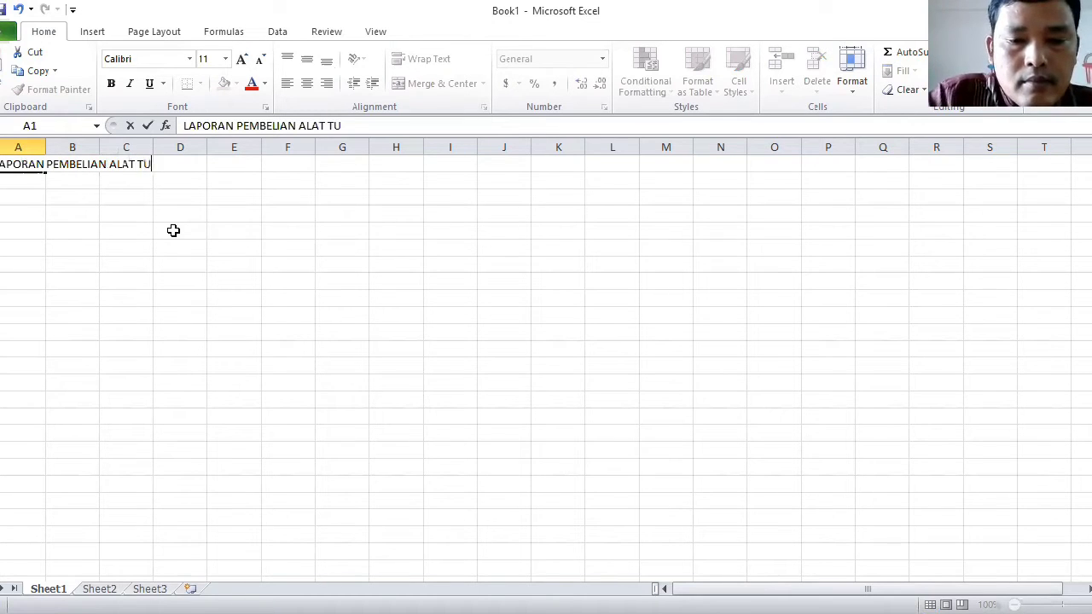
type("LIS KELAS")
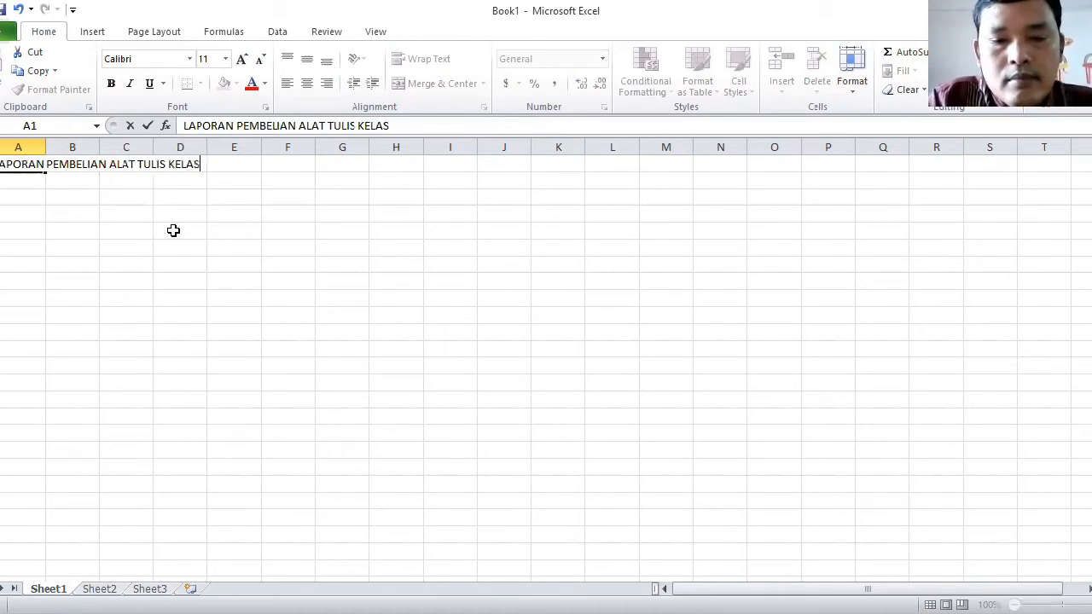
type(" LIMA")
key("BackSpace")
key("BackSpace")
key("BackSpace")
key("BackSpace")
type("5")
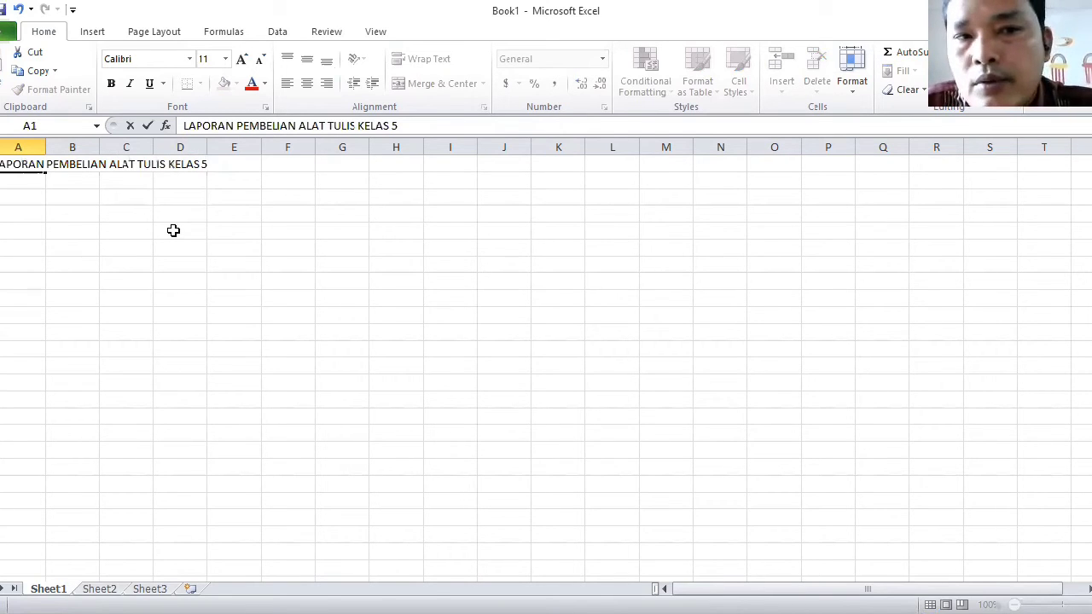
key("Return")
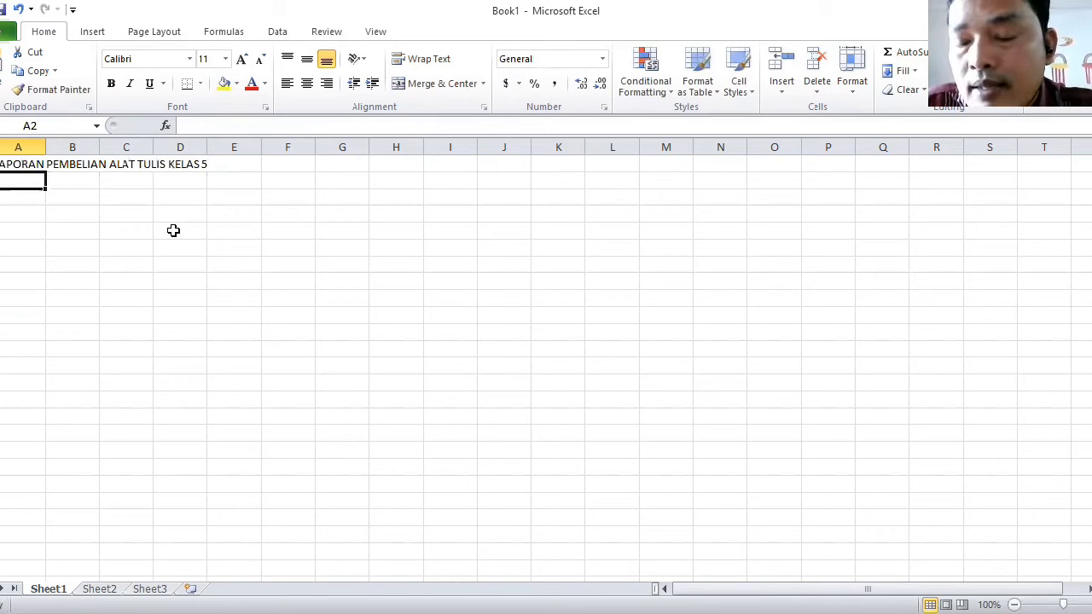
Step: Enter the column header "NO" in cell A3, leaving row 2 empty below the title
key("Down")
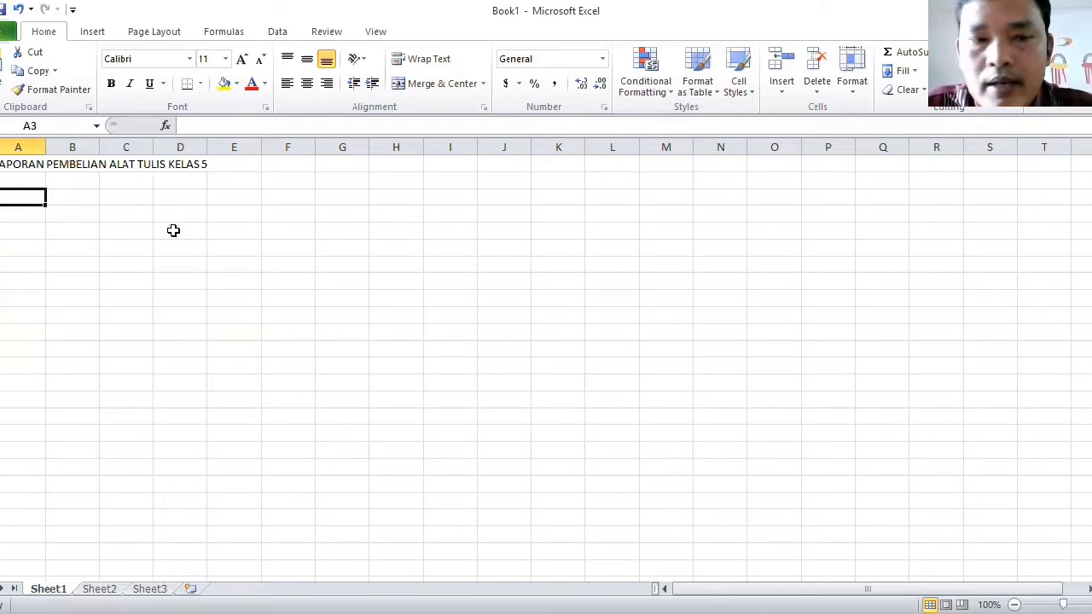
type("NO")
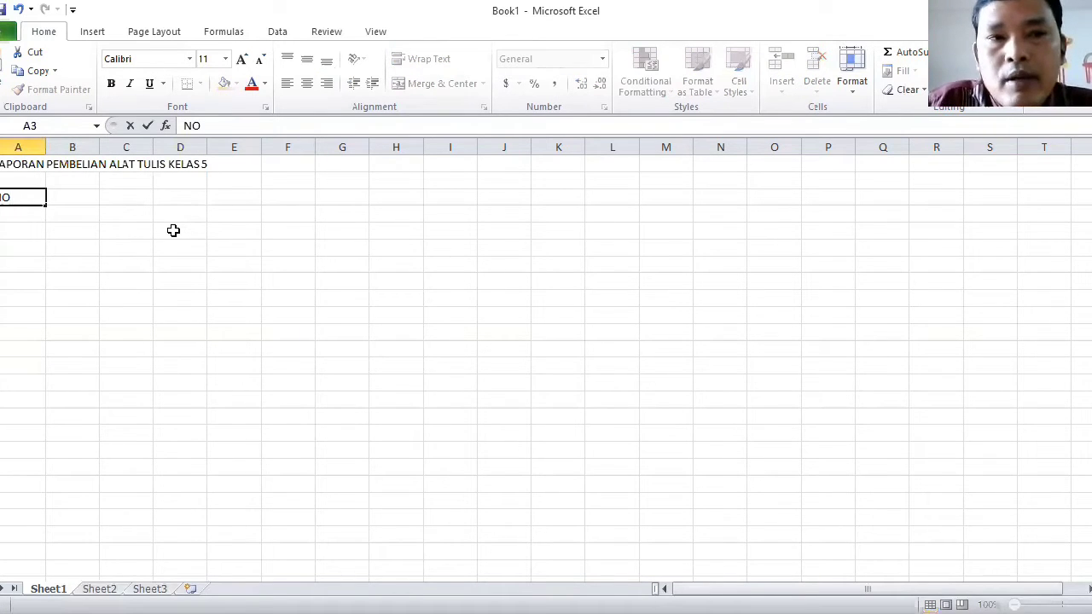
key("Tab")
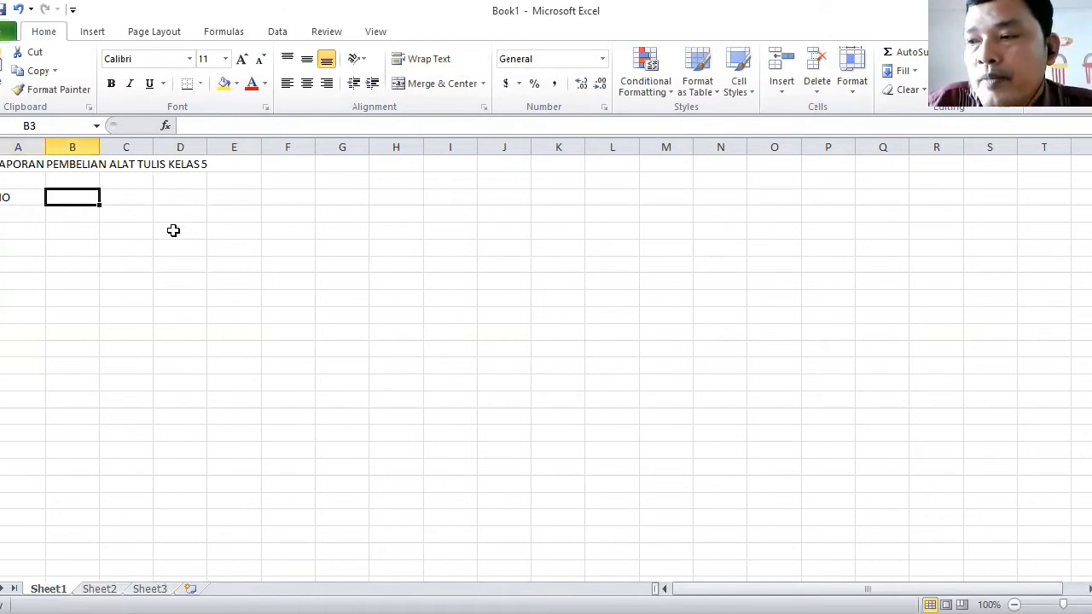
left_click(157, 218)
type("TANG")
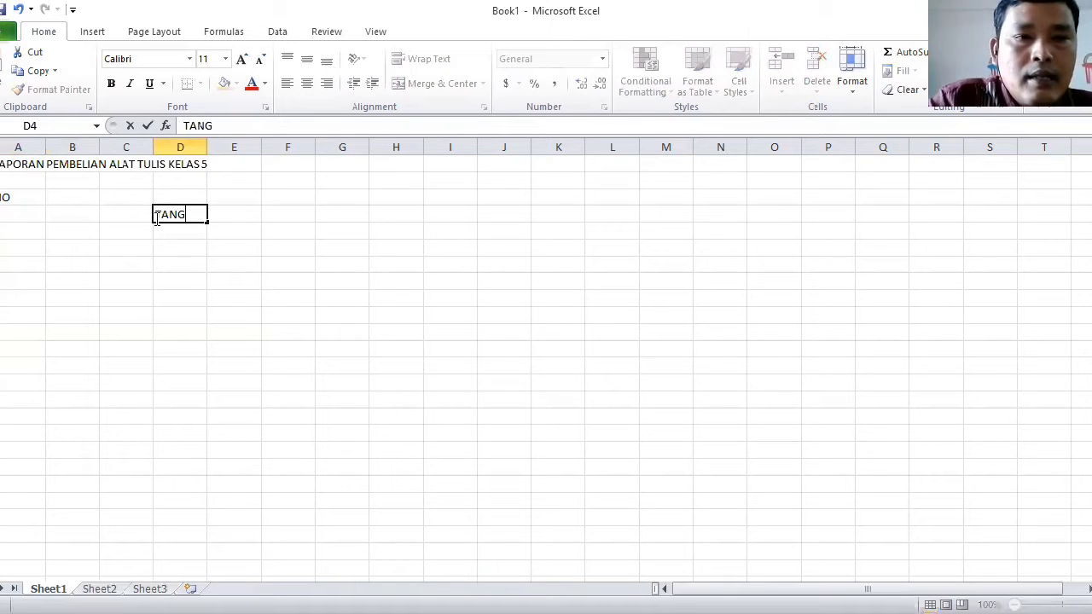
key("BackSpace")
key("BackSpace")
key("BackSpace")
key("BackSpace")
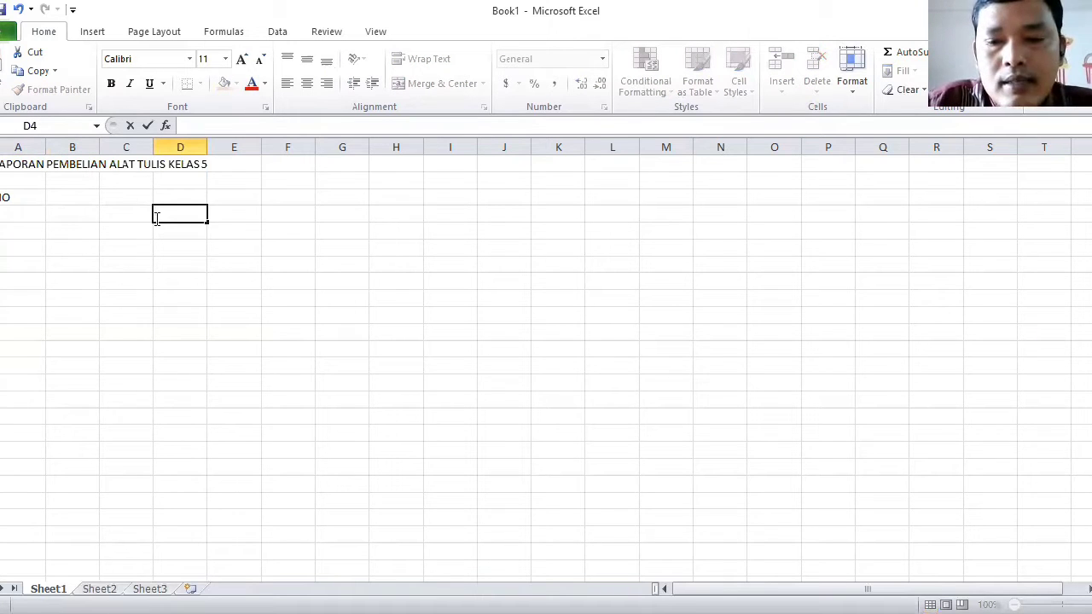
key("Return")
key("Up")
key("Up")
key("Left")
key("Left")
key("Left")
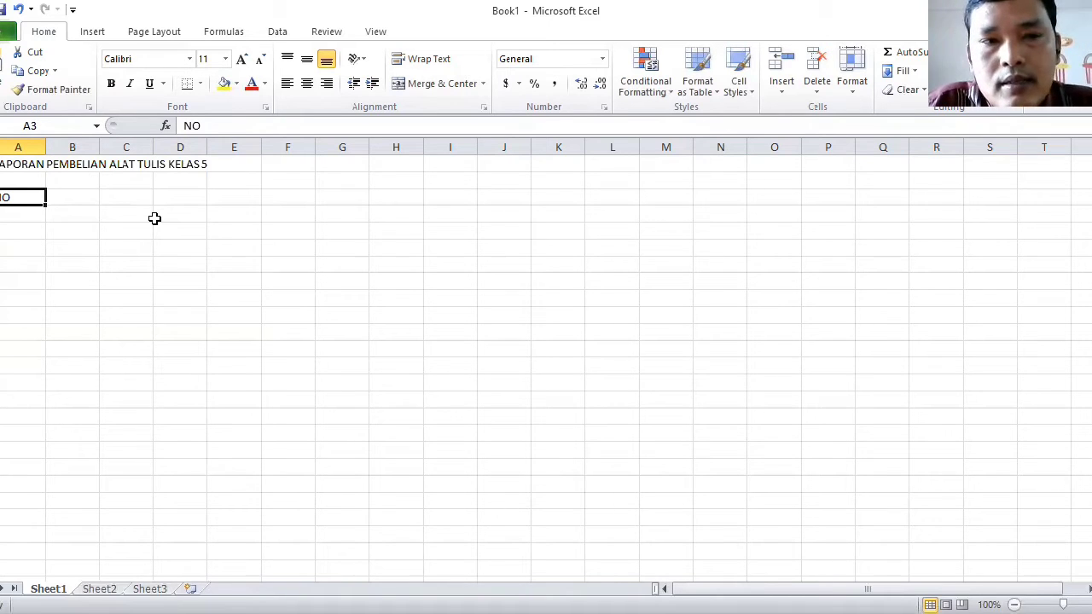
Step: Enter the column headers "TANGGAL" in cell B3 and "NAMA BARANG" in cell C3
key("Right")
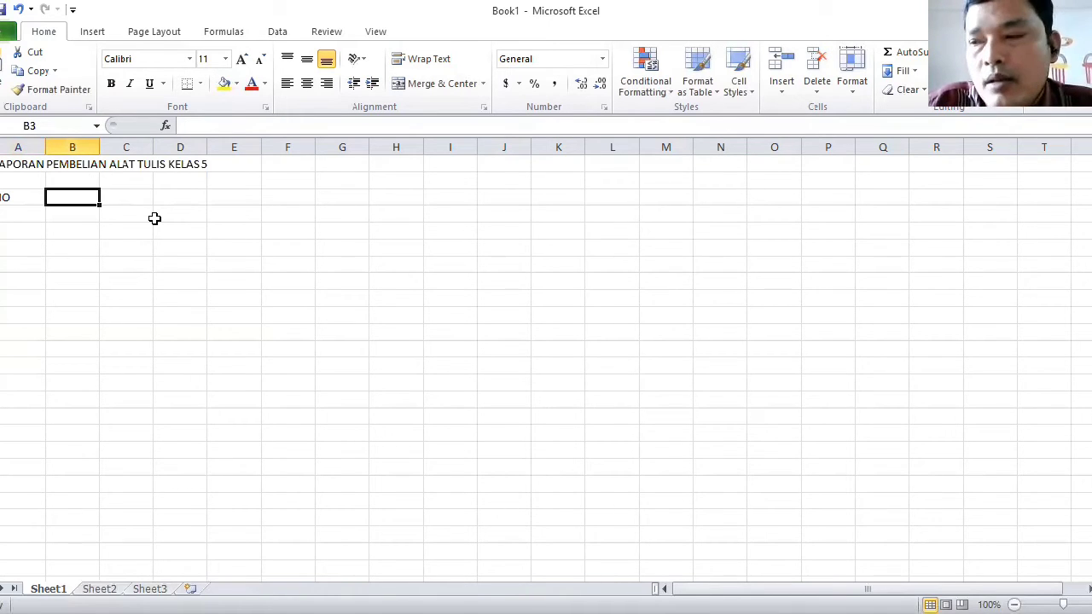
type("TAN")
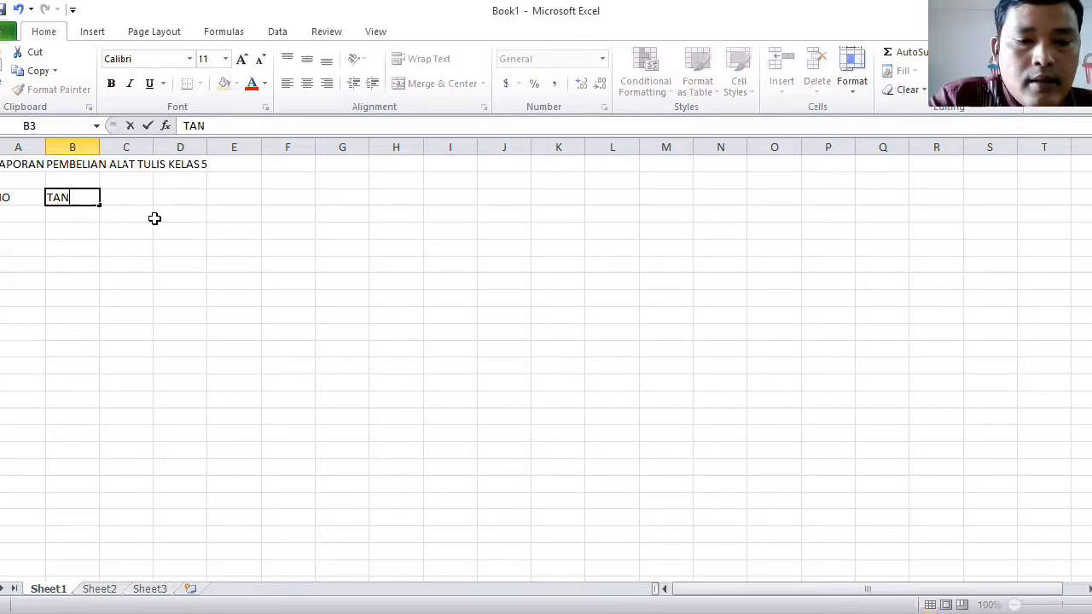
type("GGAL")
key("Right")
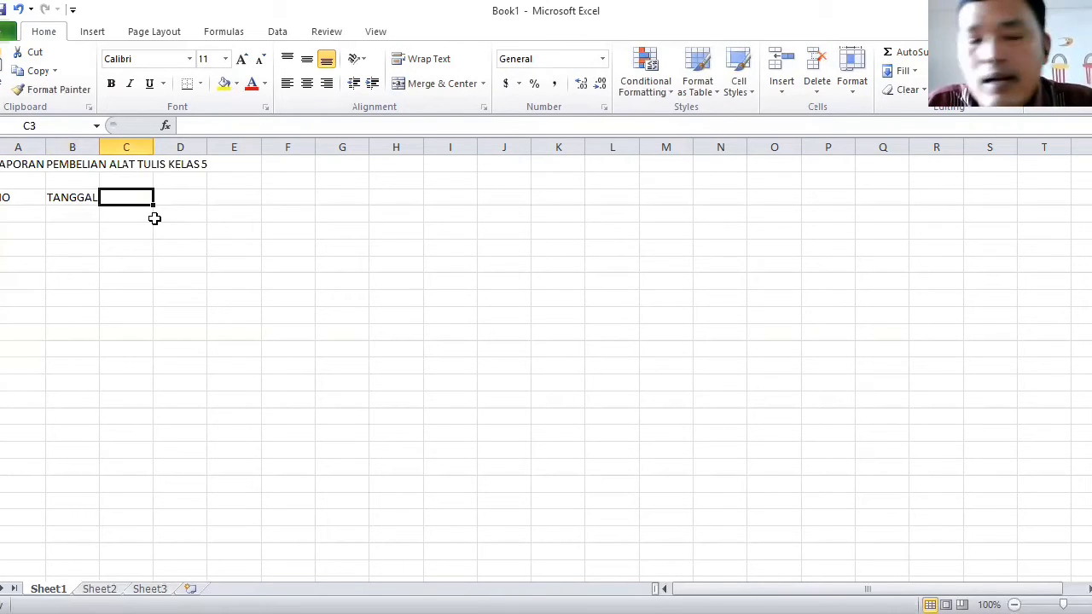
type("NAMA BA")
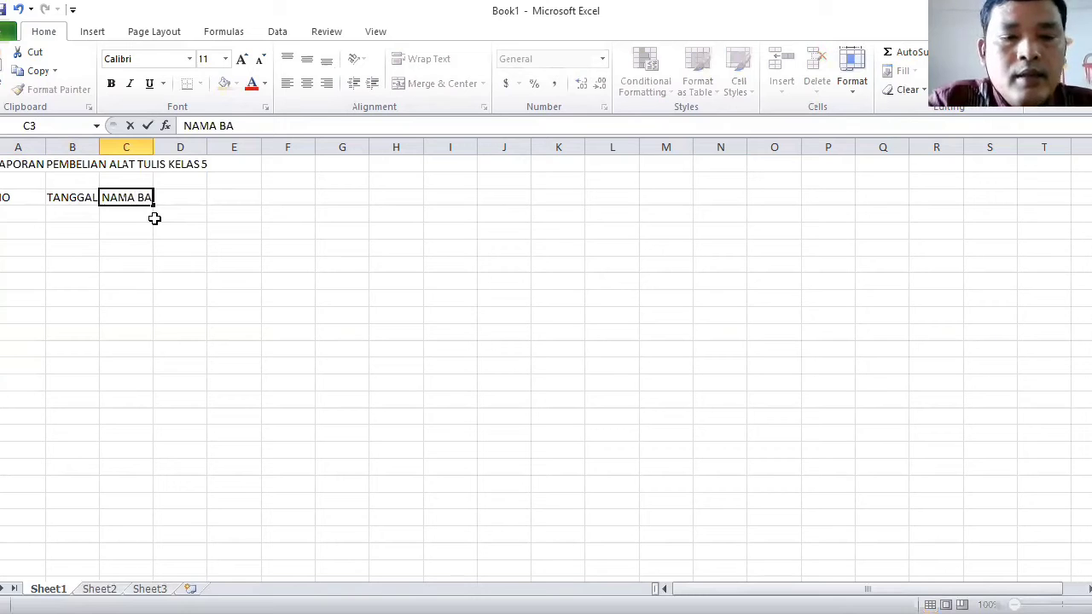
type("RANG")
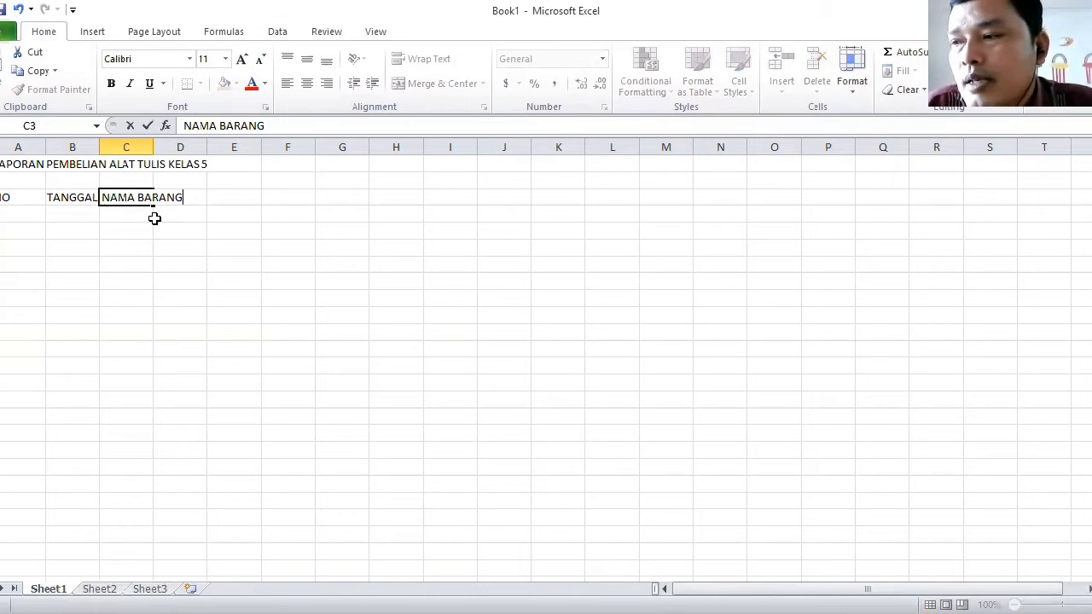
key("Right")
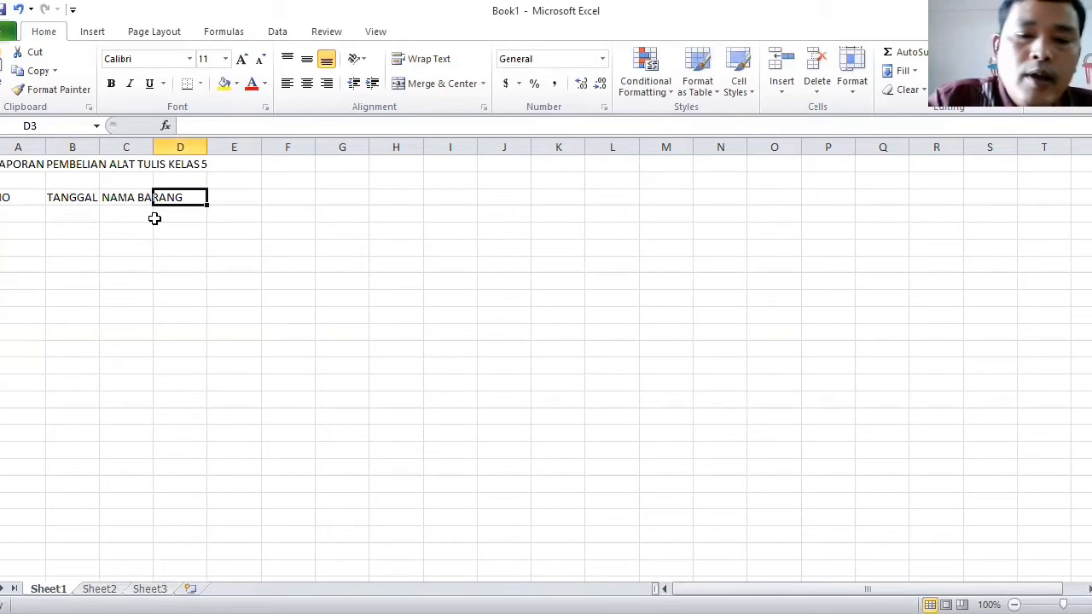
Step: Enter the column headers "JUMLAH" in cell D3, "HARGA SATUAN" in cell E3 and "TOTAL BIAYA" in cell F3
type("JUMLAH")
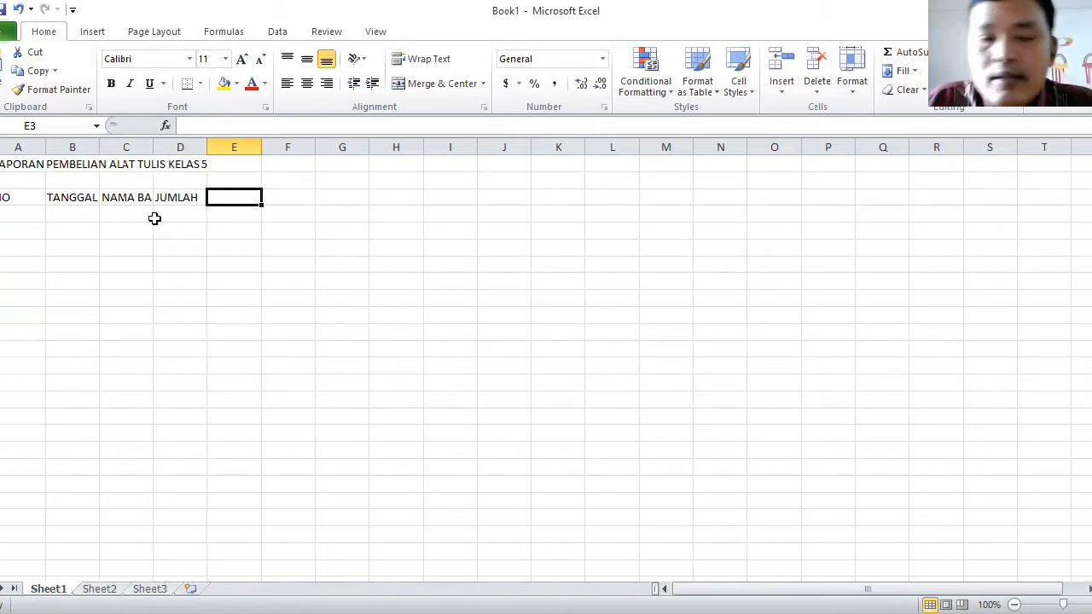
type("HAR")
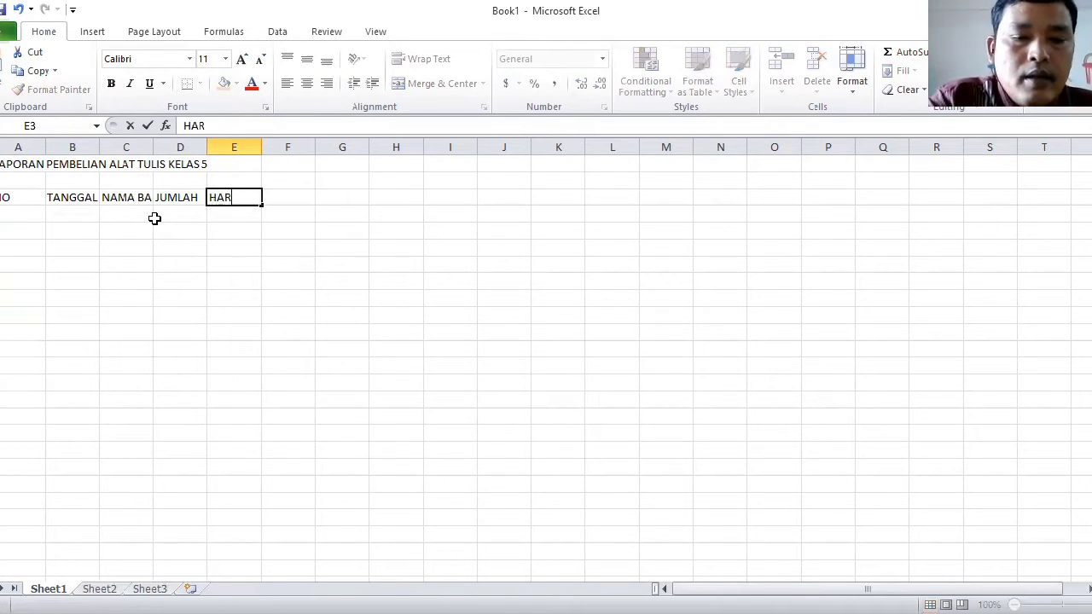
type("GA SATUAN")
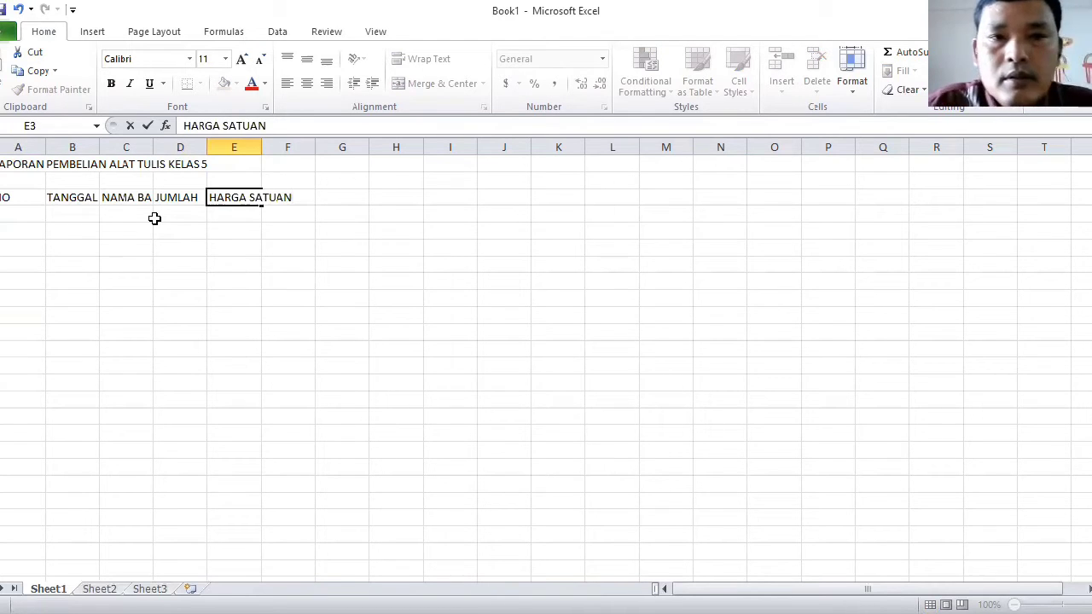
key("Tab")
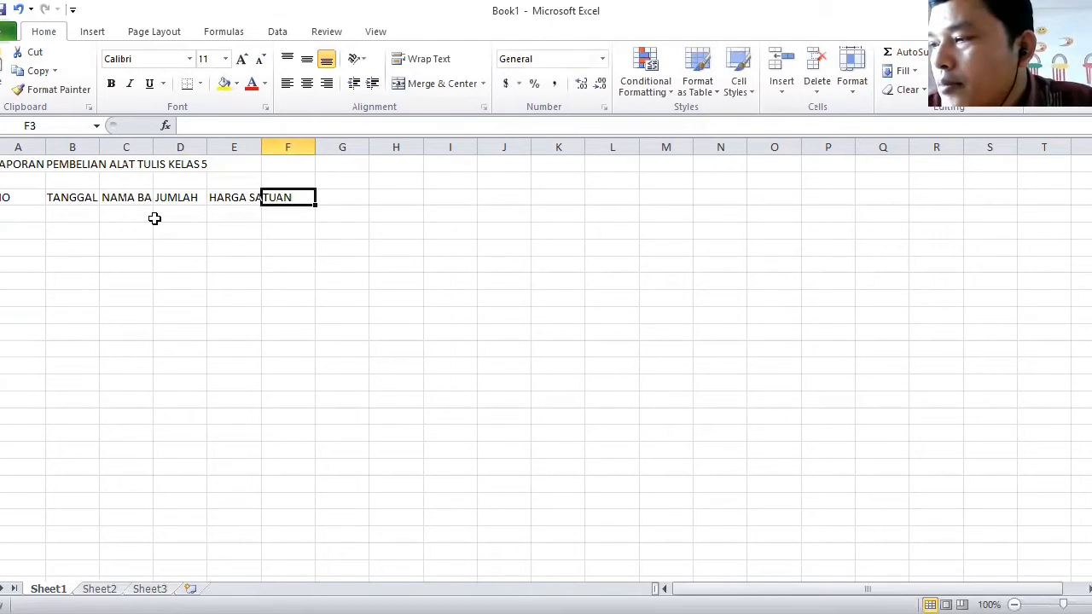
type("TOTAL BIA")
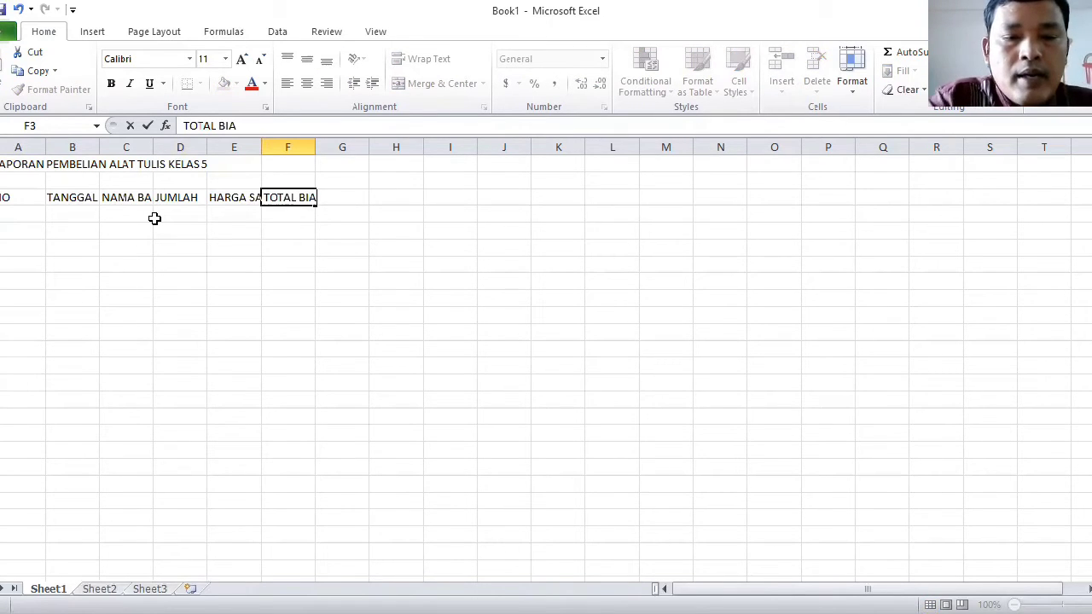
type("YA")
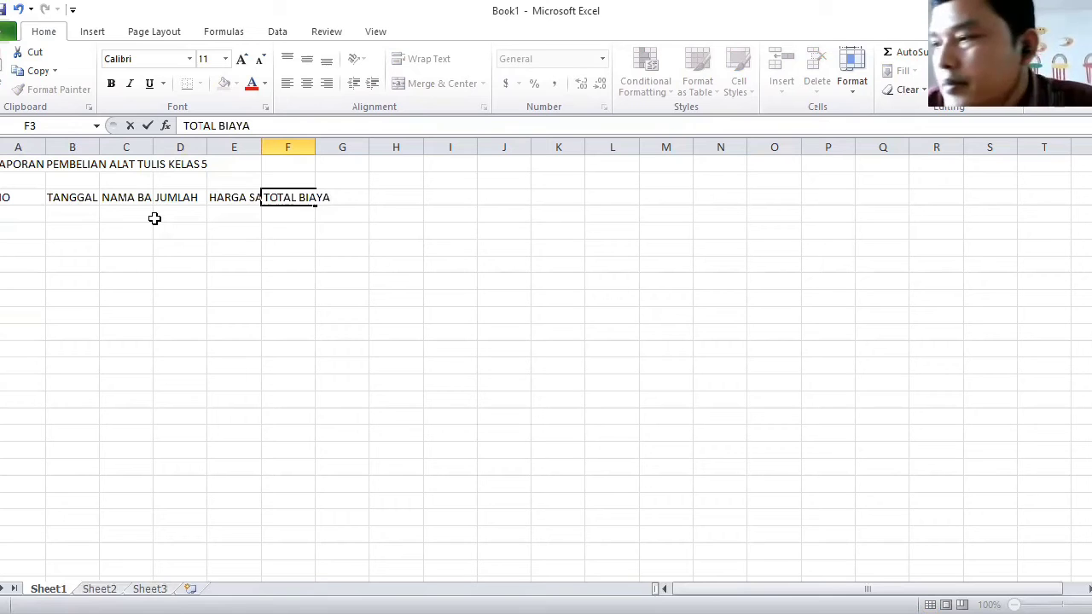
key("Return")
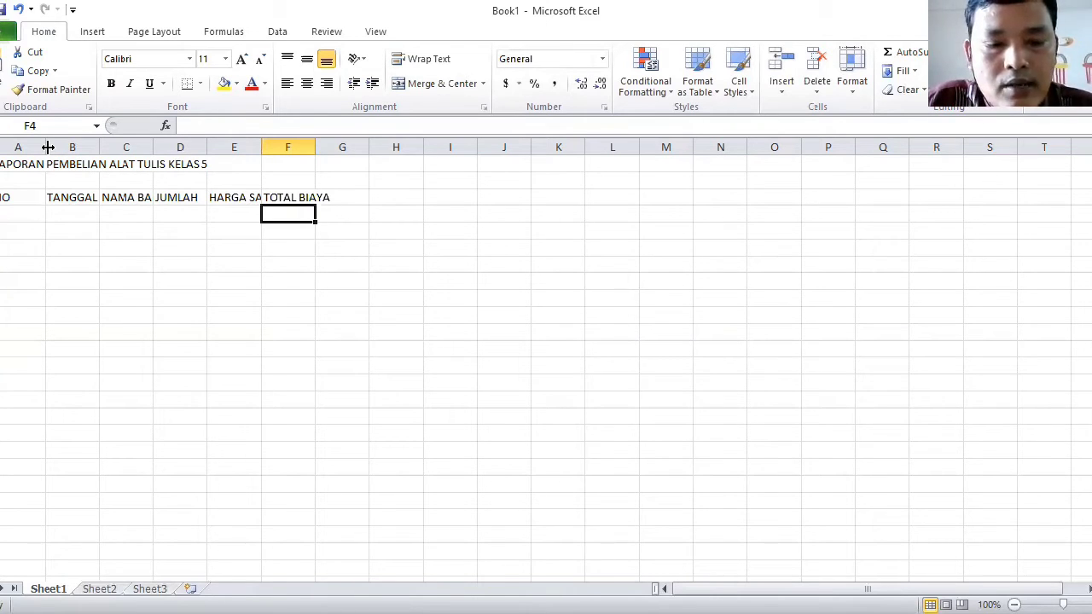
Step: Narrow column A and widen columns B through F so that each header in row 3 fits its column
left_click_drag(48, 146, 102, 149)
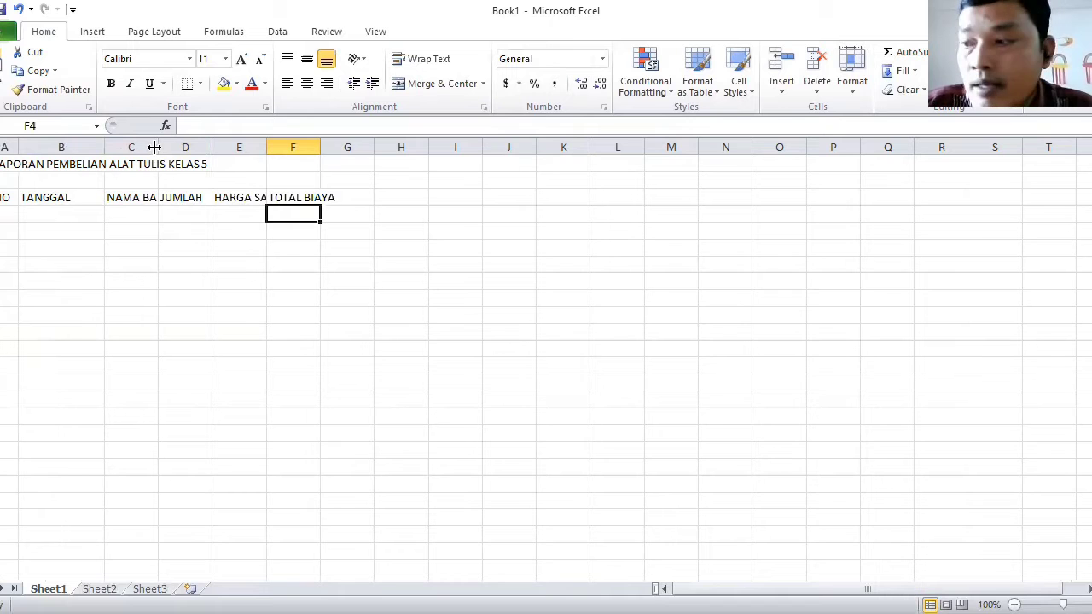
left_click_drag(155, 146, 213, 146)
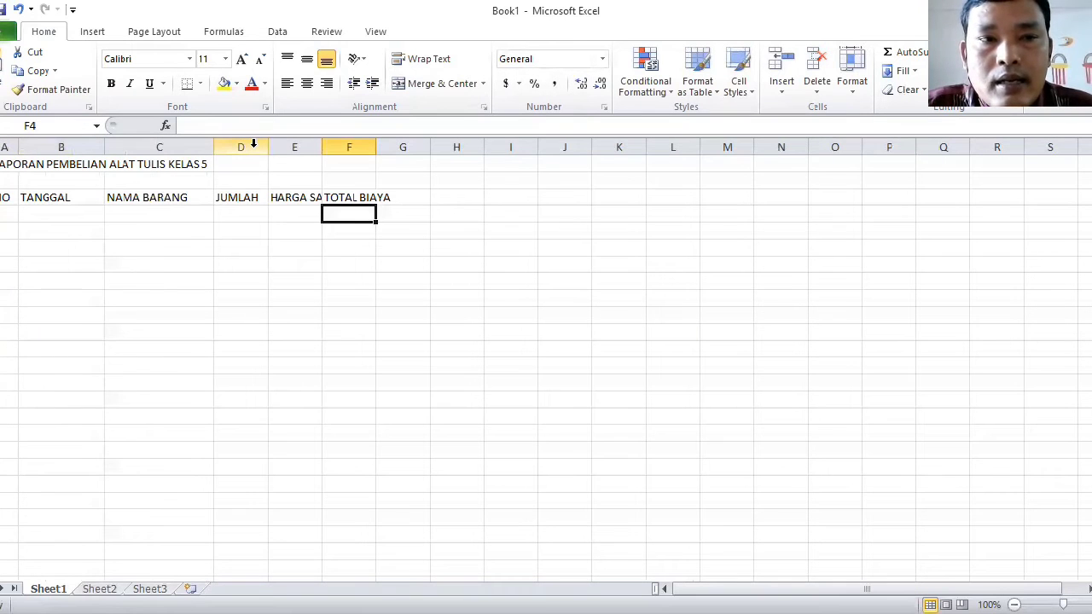
left_click(253, 144)
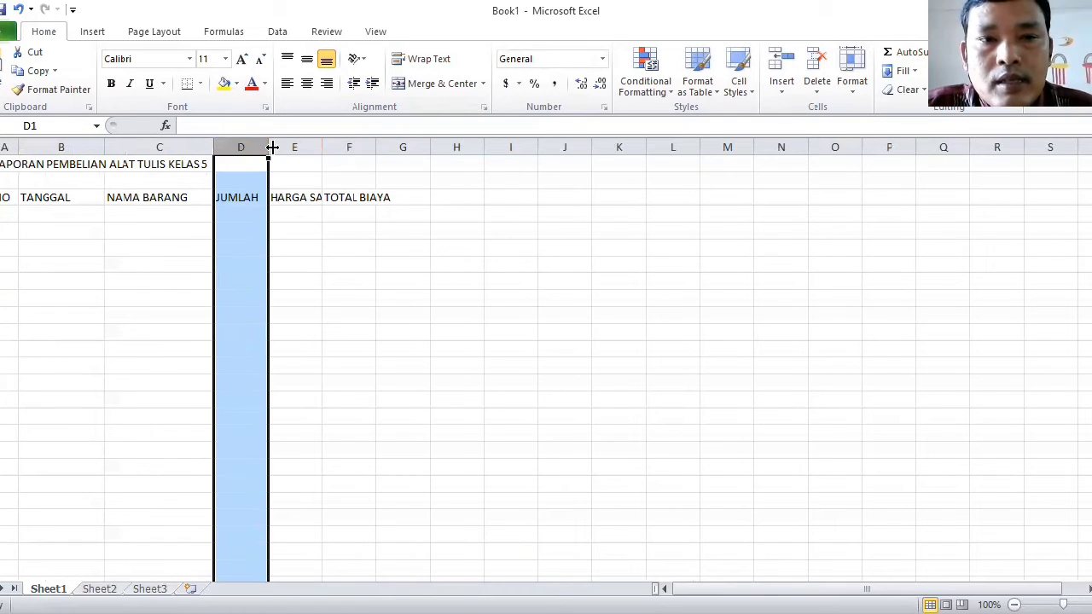
left_click_drag(267, 148, 364, 140)
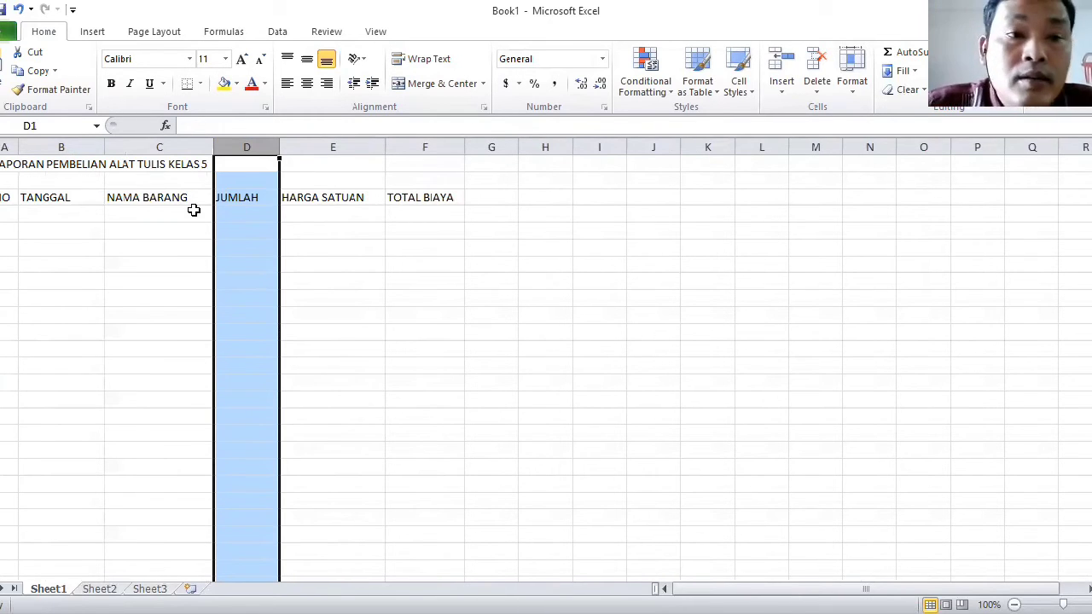
Step: Enter the row numbers 1, 2 and 3 in cells A4 to A6 under the NO header
left_click(6, 213)
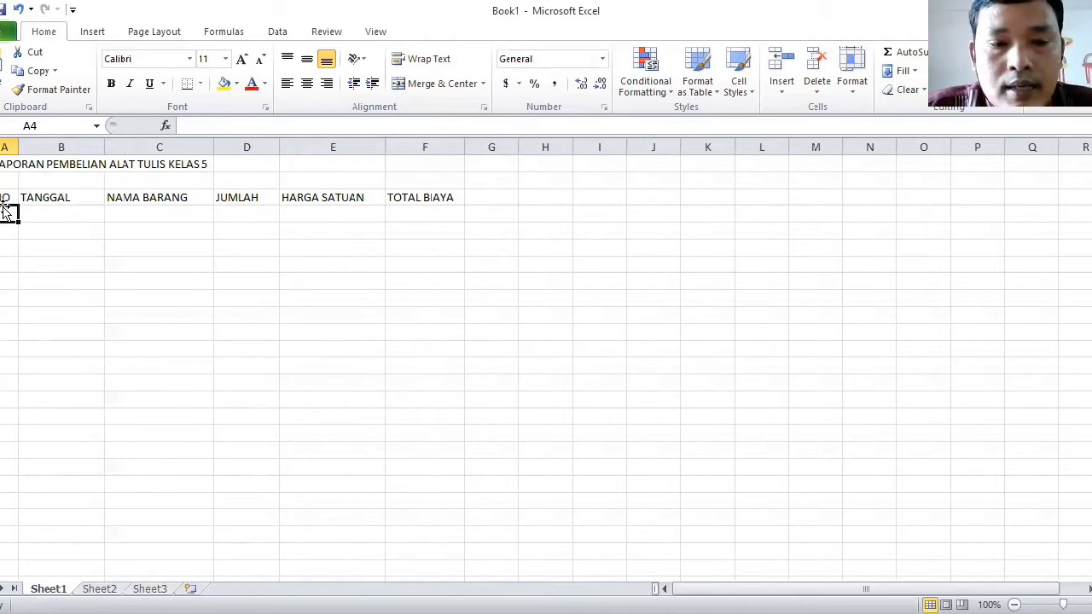
type("1")
key("Return")
type("2")
key("Return")
type("3")
key("Return")
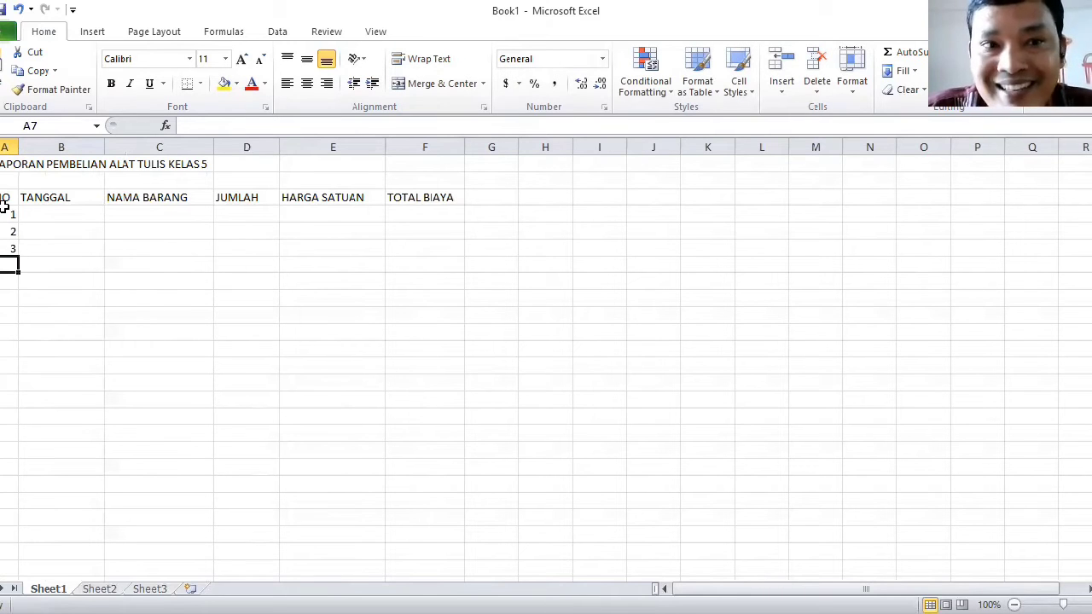
Step: Extend the number series from cells A4:A6 down to 8 in cell A11 with AutoFill
key("Up")
key("Up")
key("Up")
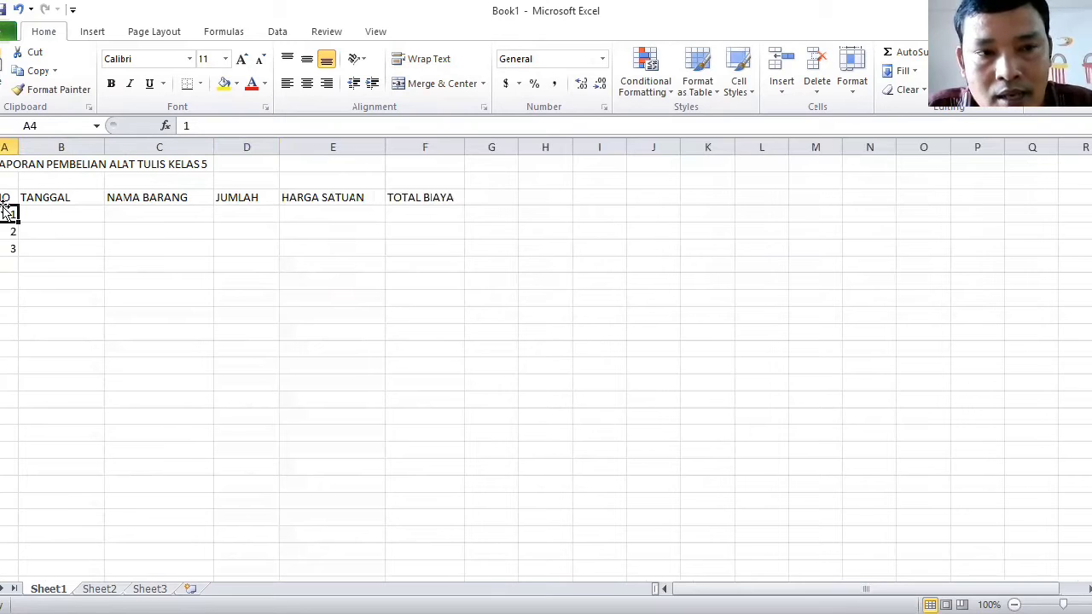
key("shift+Down")
key("shift+Down")
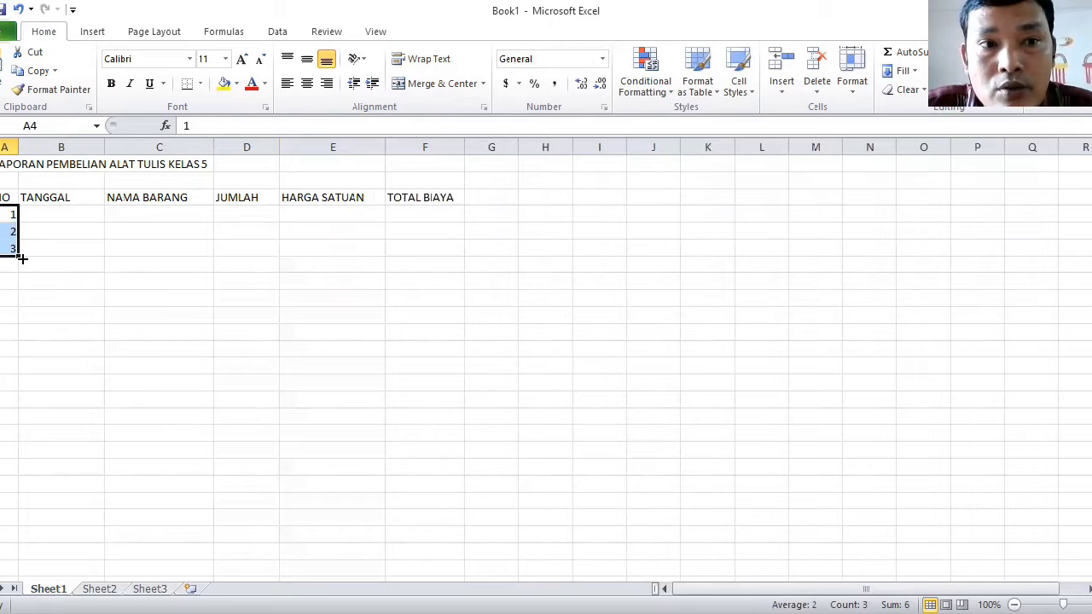
left_click_drag(18, 258, 6, 346)
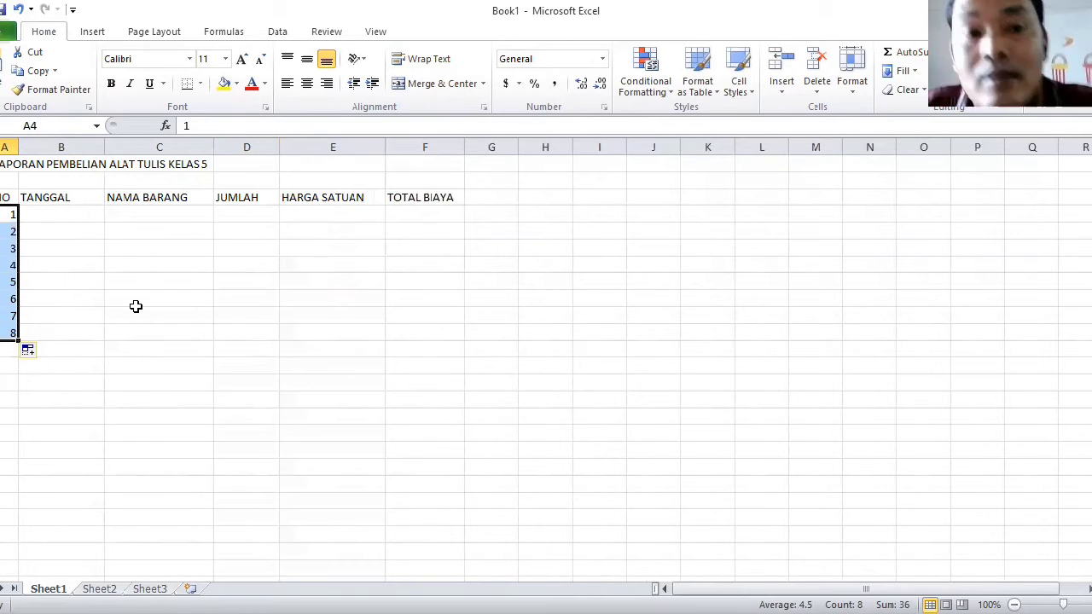
left_click(191, 267)
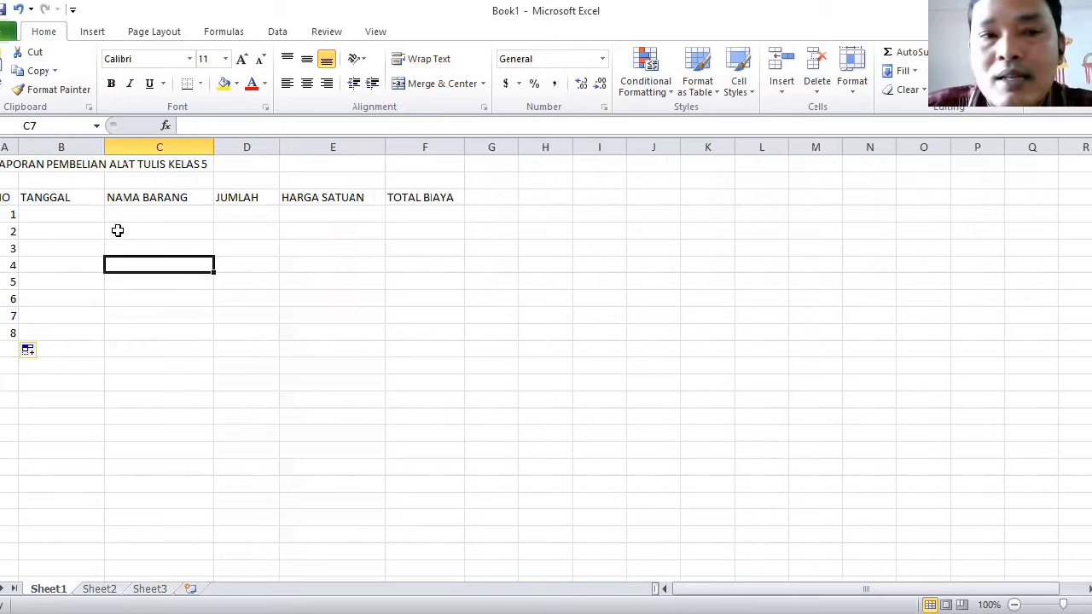
left_click(5, 196)
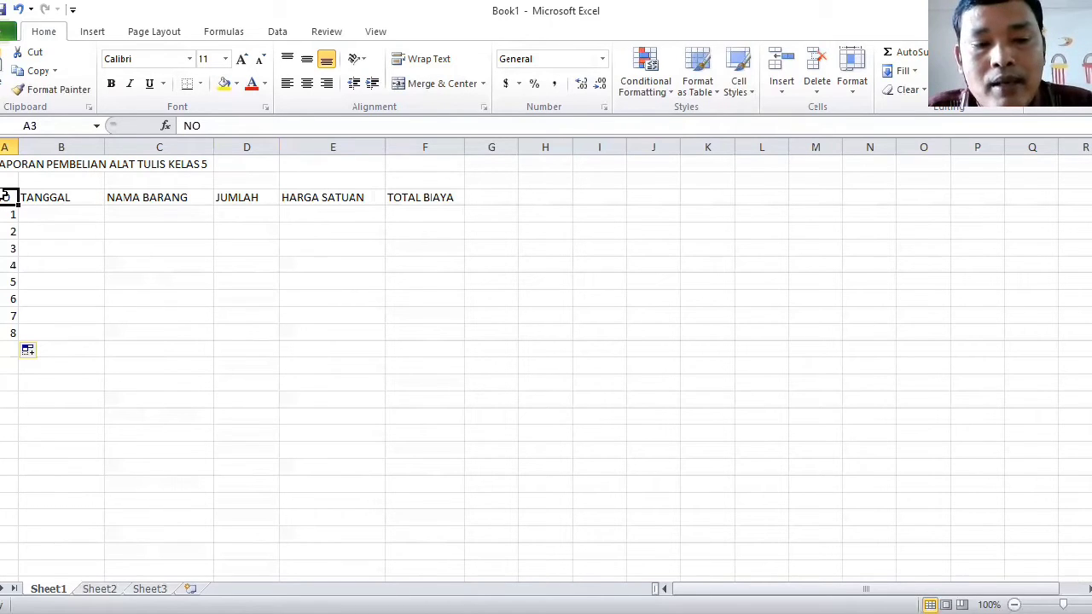
left_click_drag(5, 197, 9, 213)
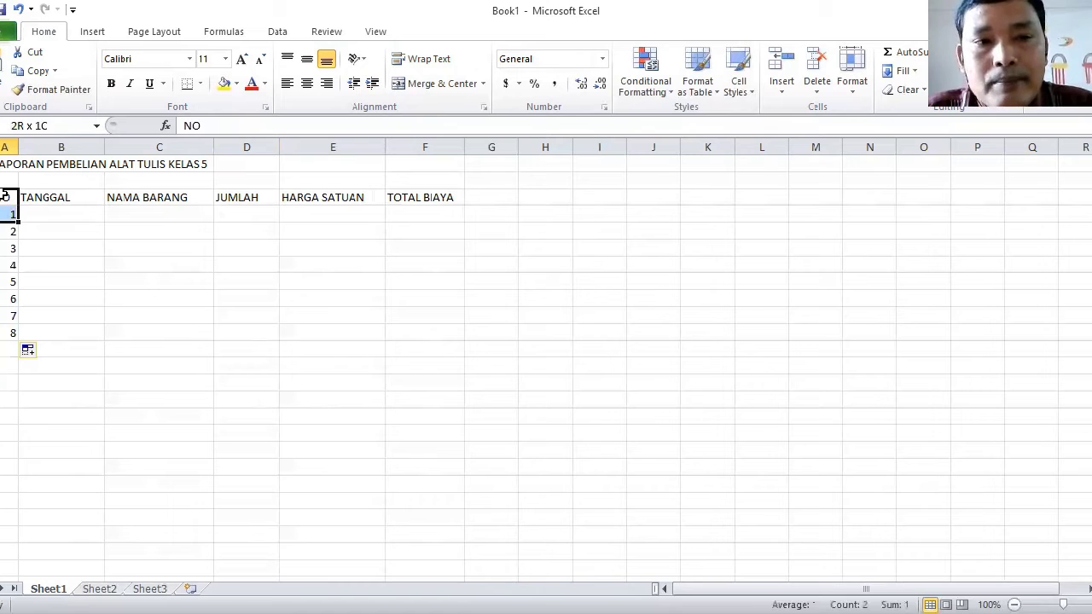
key("shift+Down")
key("shift+Down")
key("shift+Down")
key("shift+Down")
key("shift+Down")
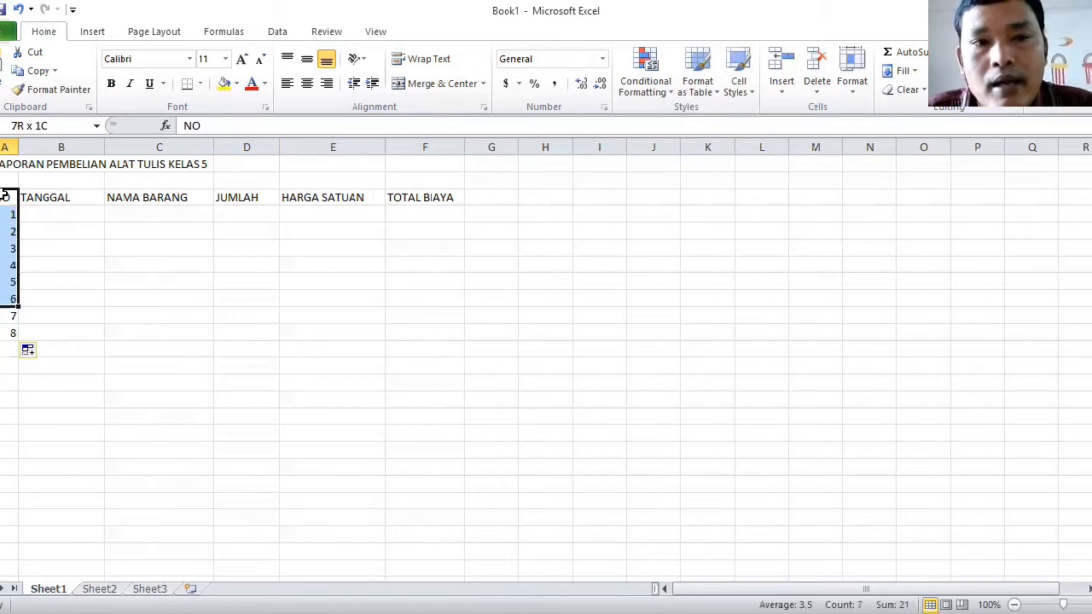
key("shift+Down")
key("shift+Down")
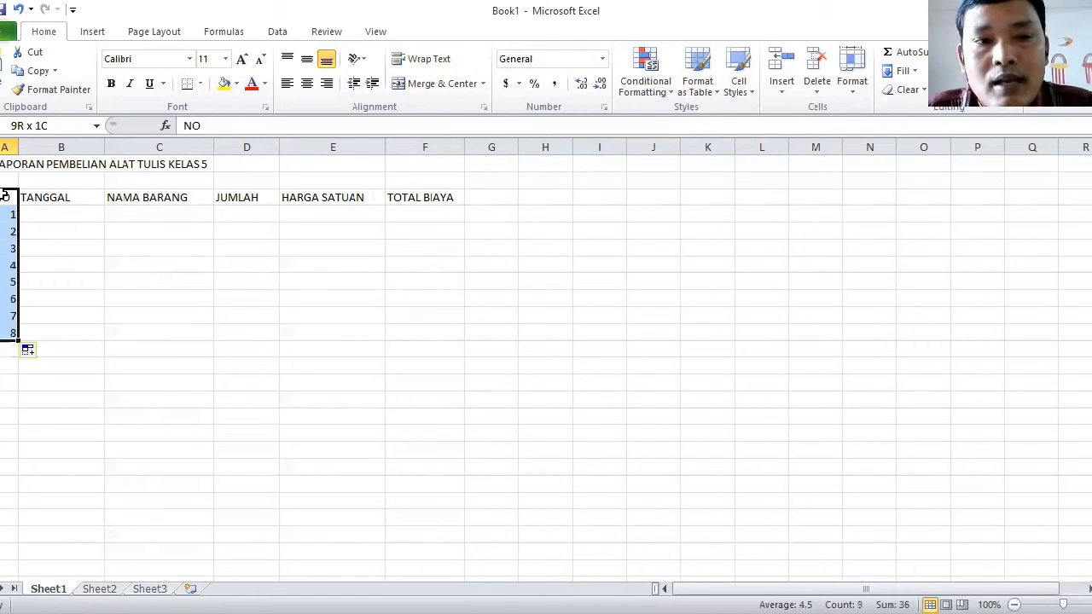
key("Up")
key("Down")
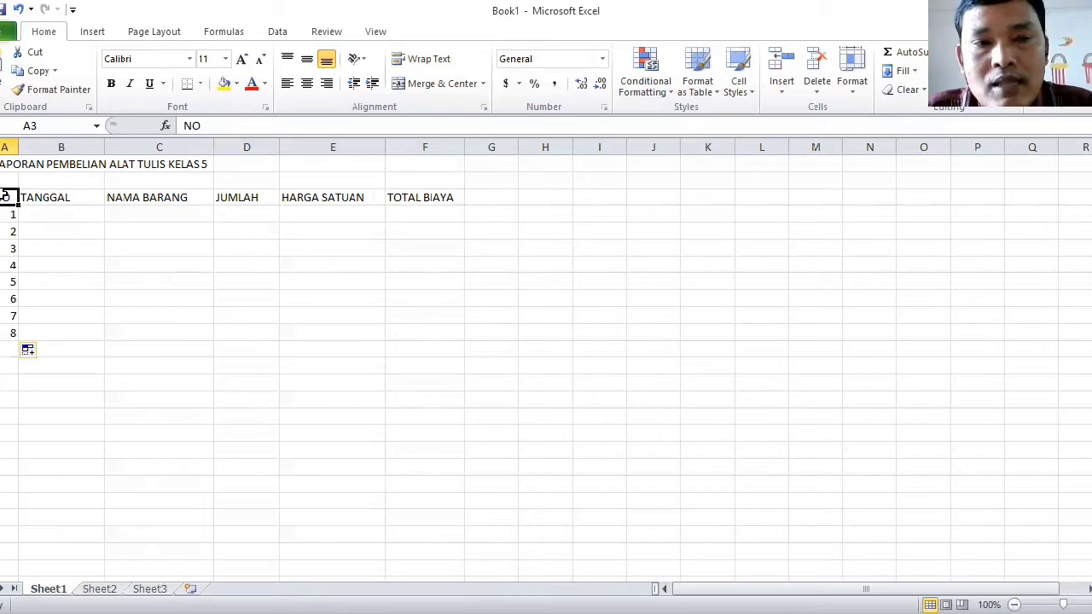
Step: Select the table range A3:F11 and set an outline border with the medium-thick solid line style in Format Cells
key("shift+Down")
key("shift+Down")
key("shift+Down")
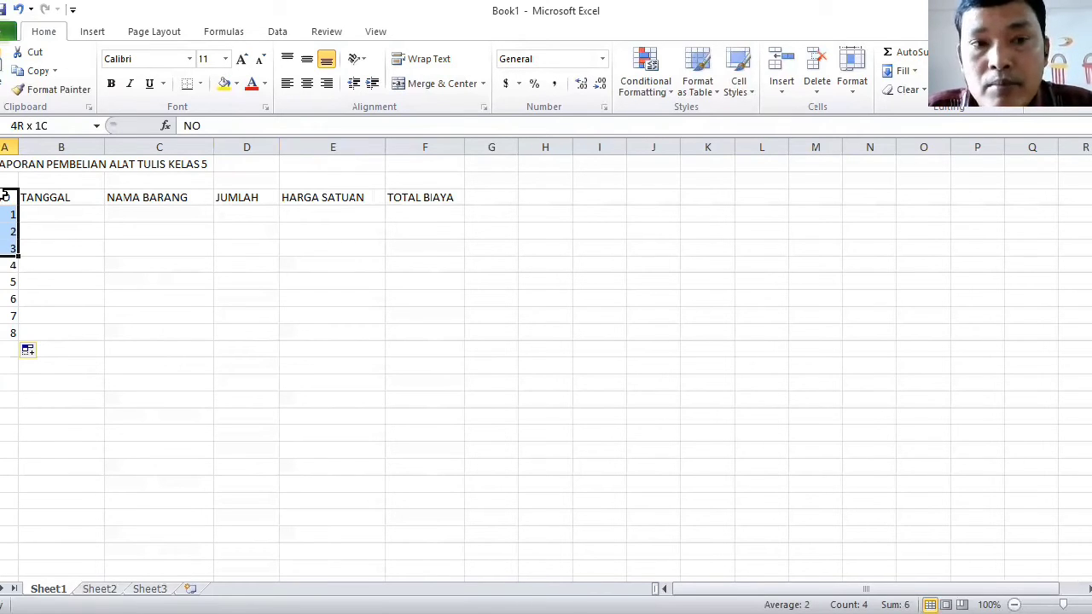
key("shift+Down")
key("shift+Down")
key("shift+Down")
key("shift+Down")
key("shift+Down")
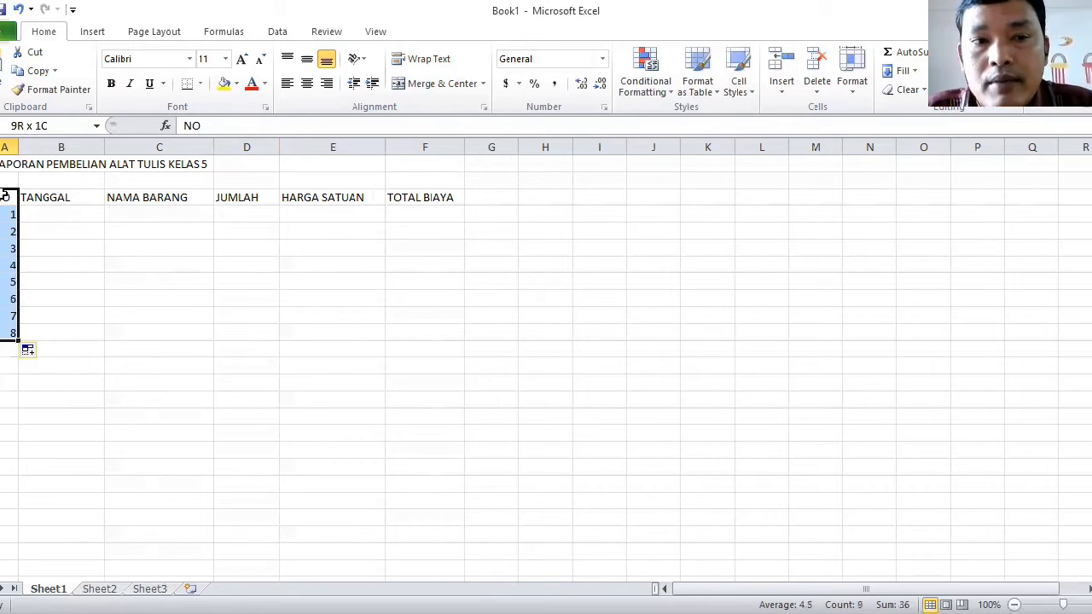
key("shift+Right")
key("shift+Right")
key("shift+Right")
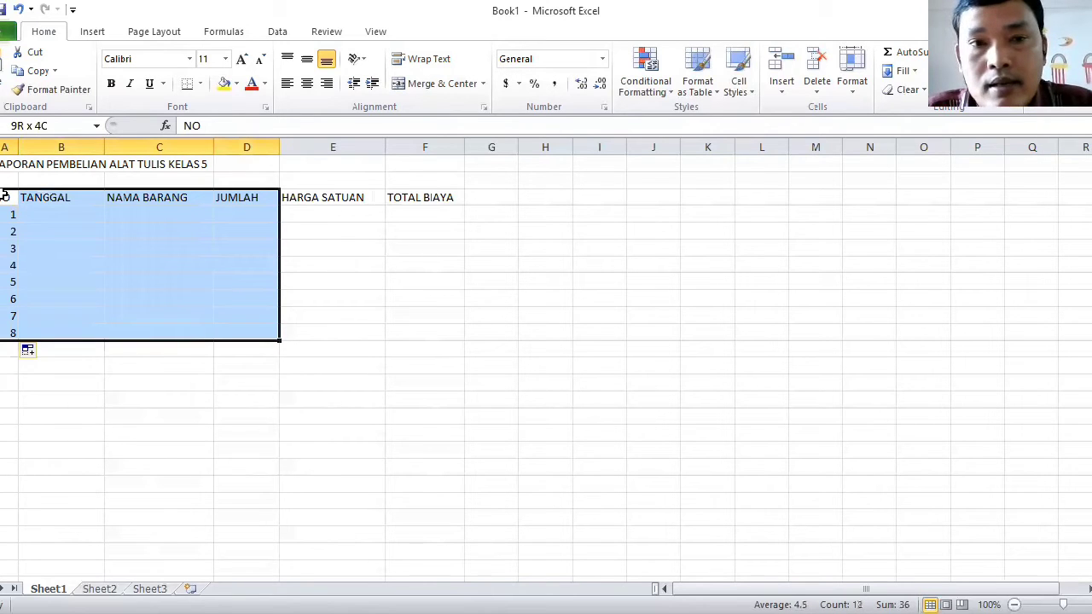
key("shift+Right")
key("shift+Right")
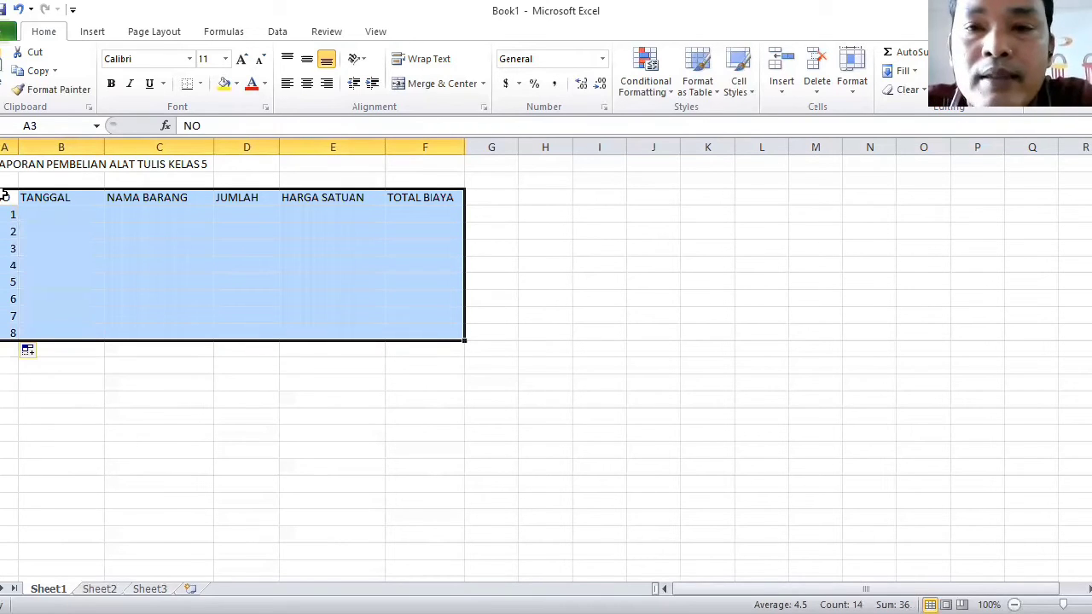
left_click(851, 79)
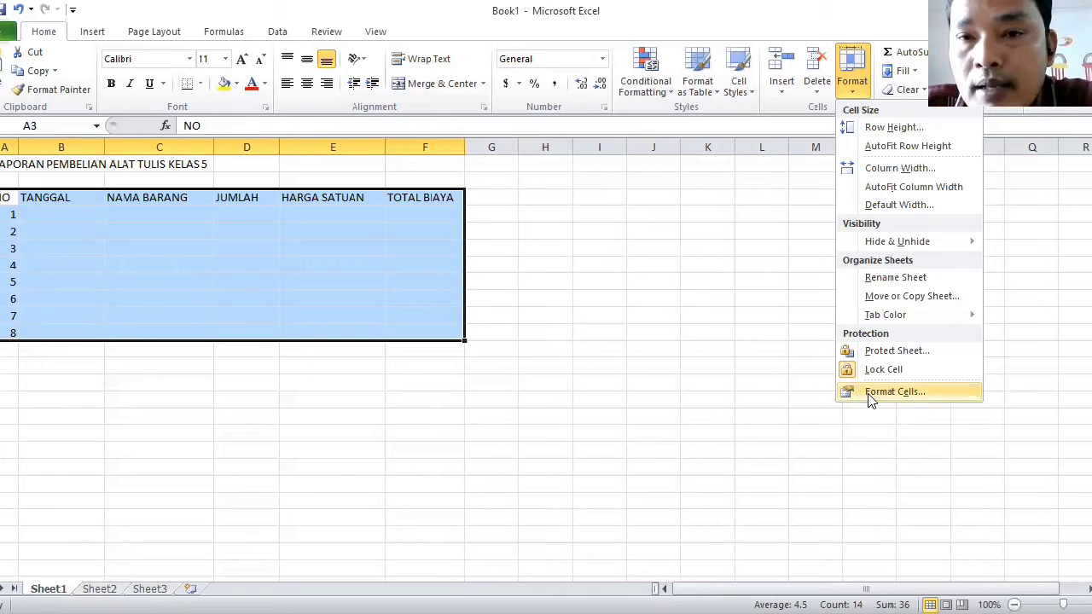
left_click(870, 83)
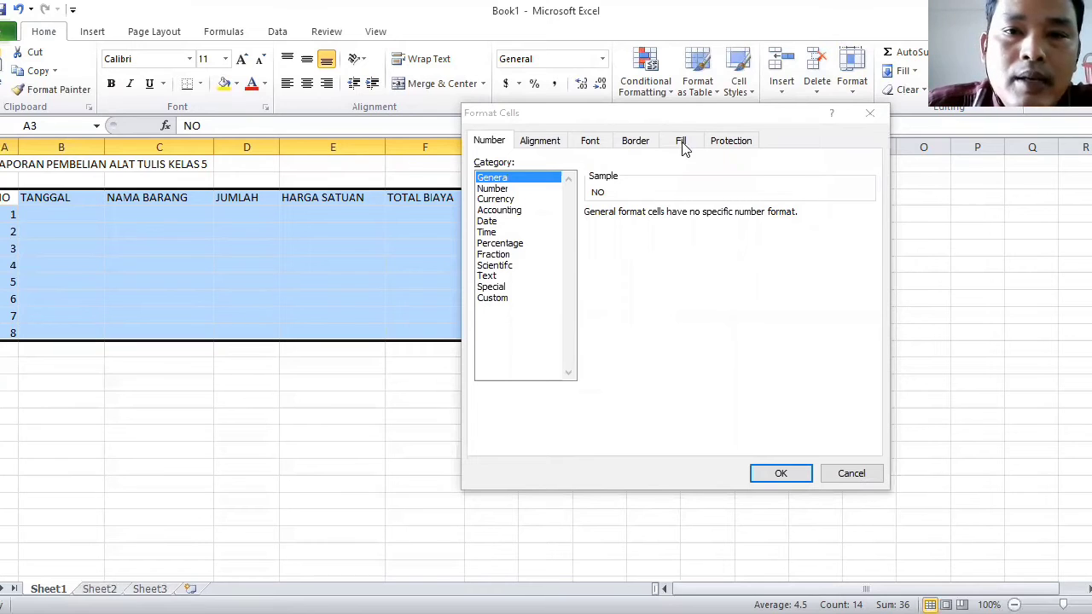
left_click(636, 141)
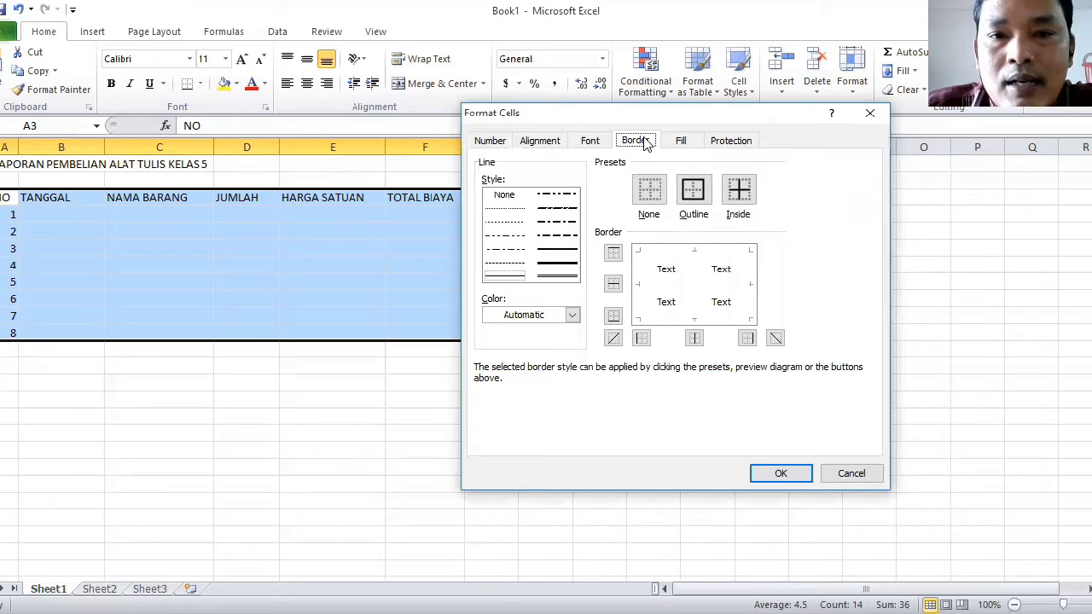
left_click(558, 261)
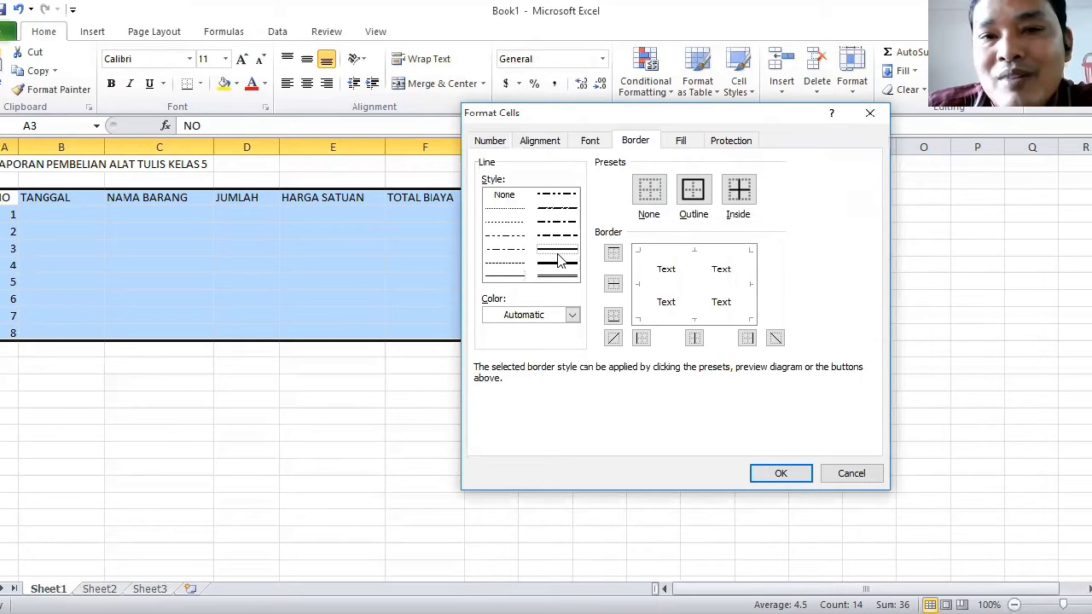
left_click(691, 196)
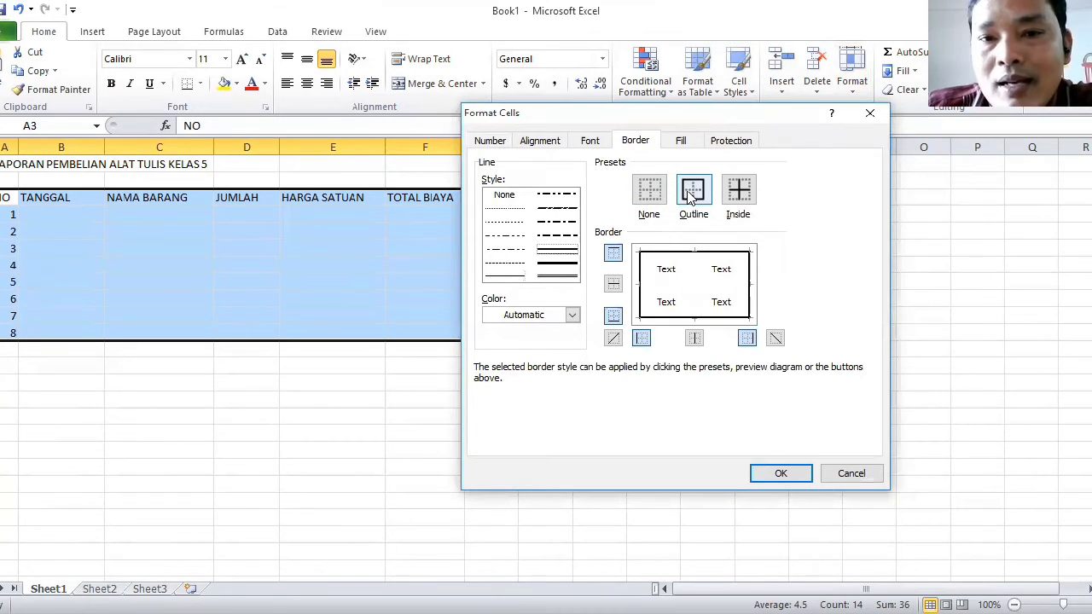
Step: Add inside borders to the table range A3:F11 using the thin solid line style in dark blue and apply the border settings
left_click(508, 277)
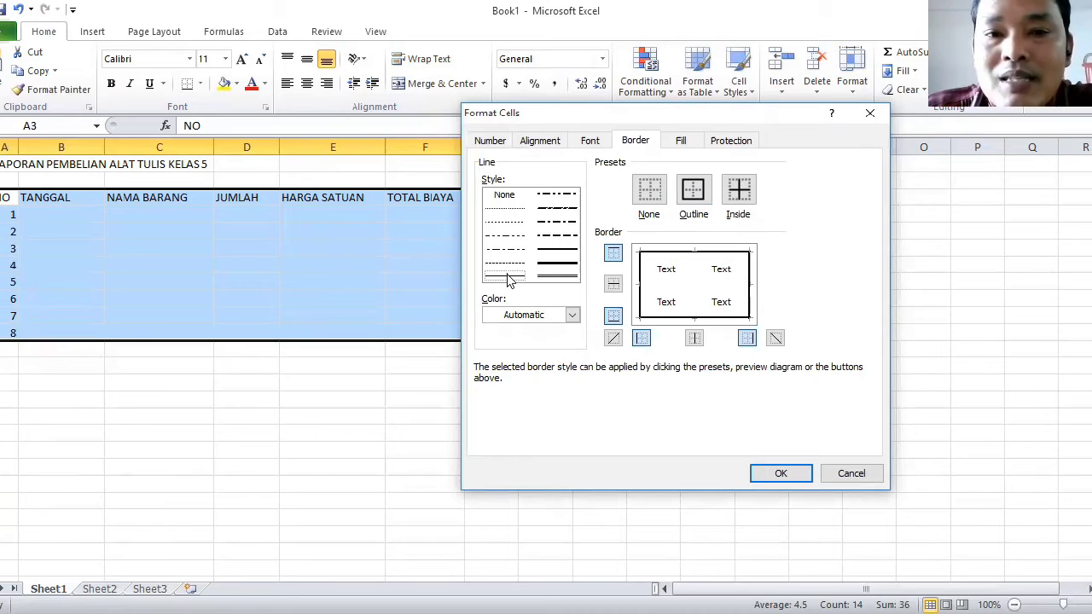
left_click(572, 315)
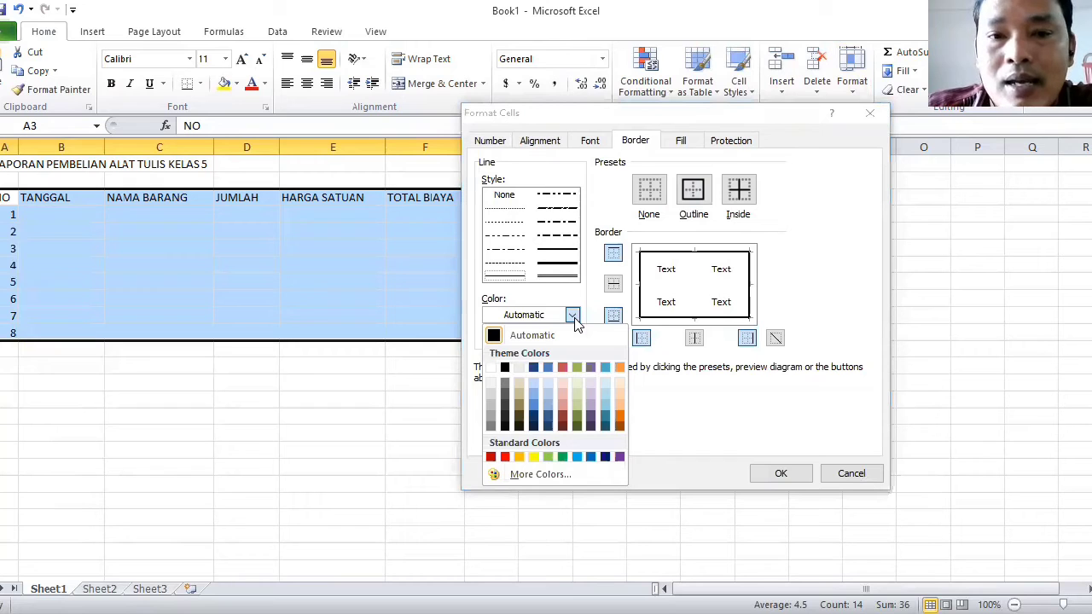
left_click(576, 323)
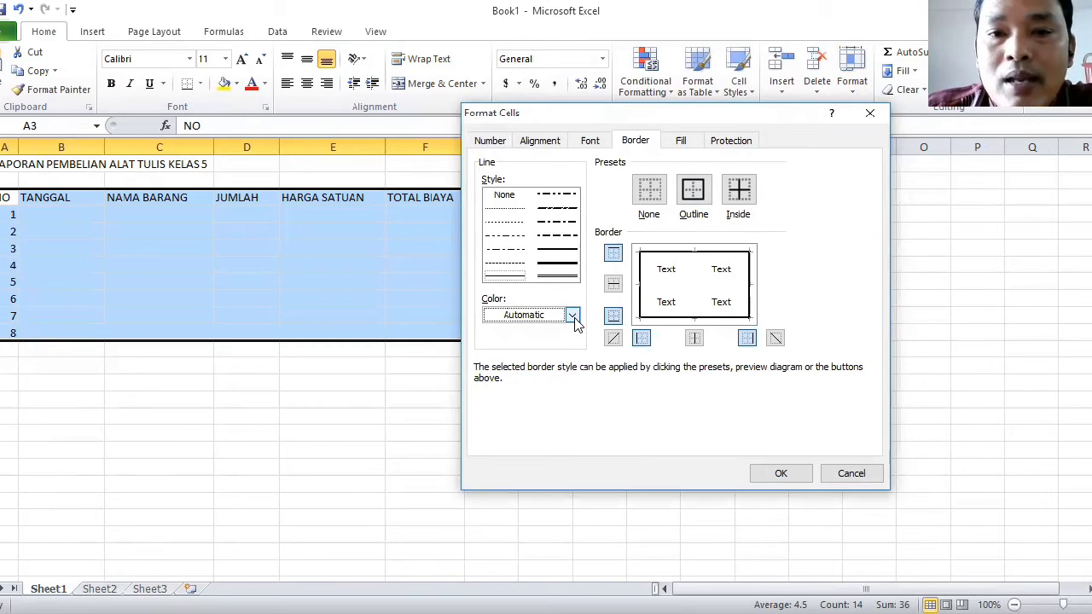
left_click(515, 277)
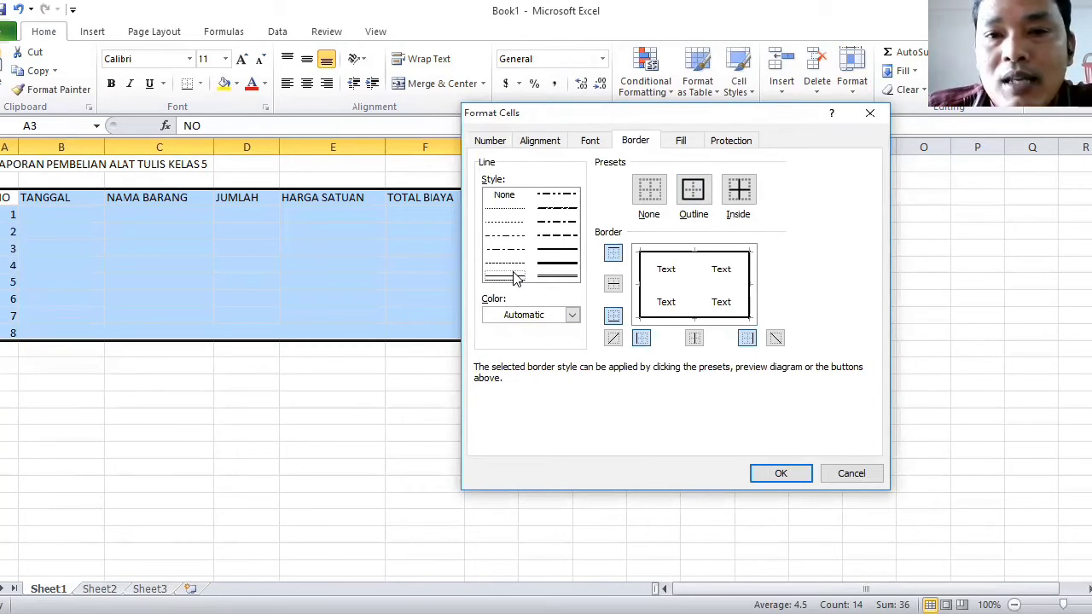
left_click(576, 322)
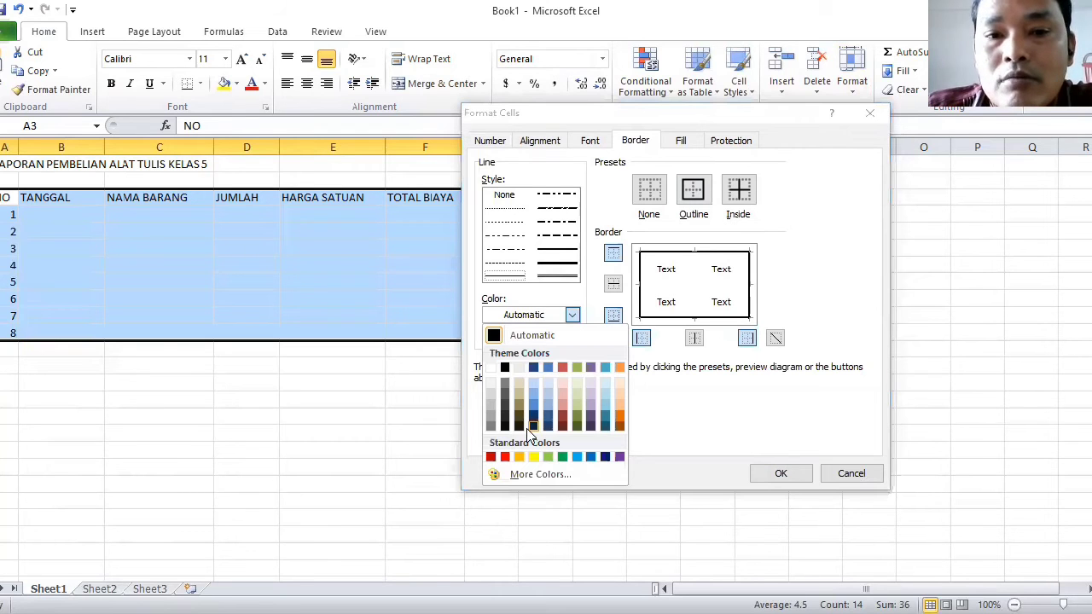
left_click(535, 418)
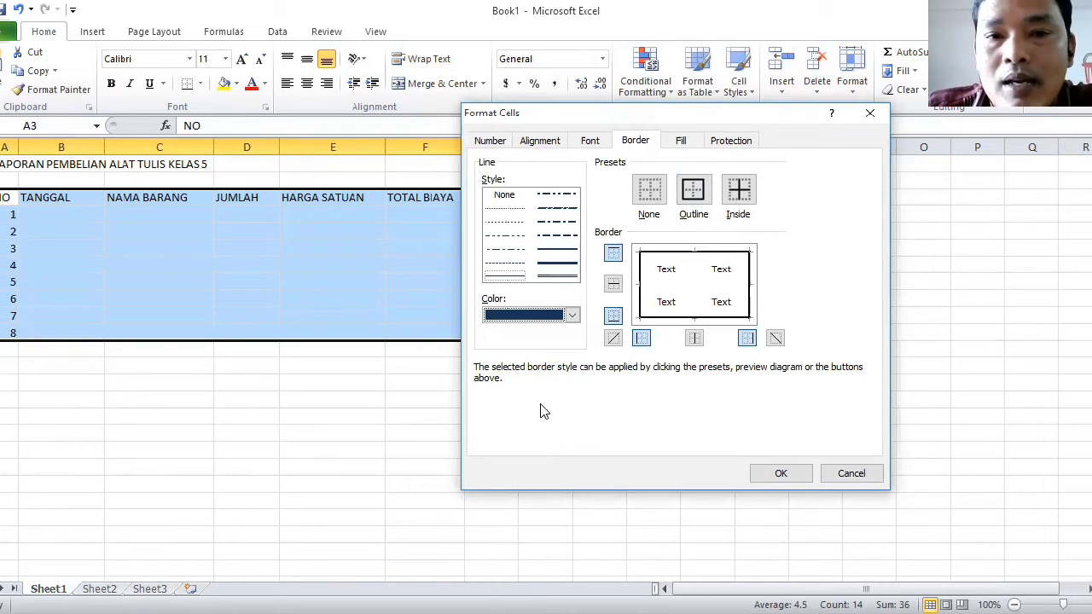
left_click(505, 278)
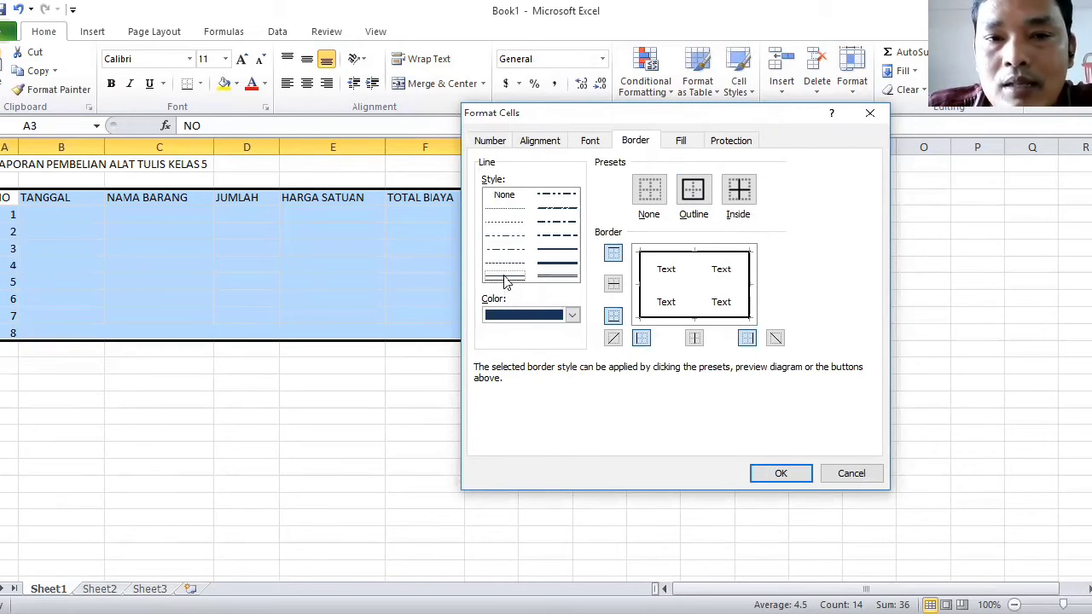
left_click(736, 197)
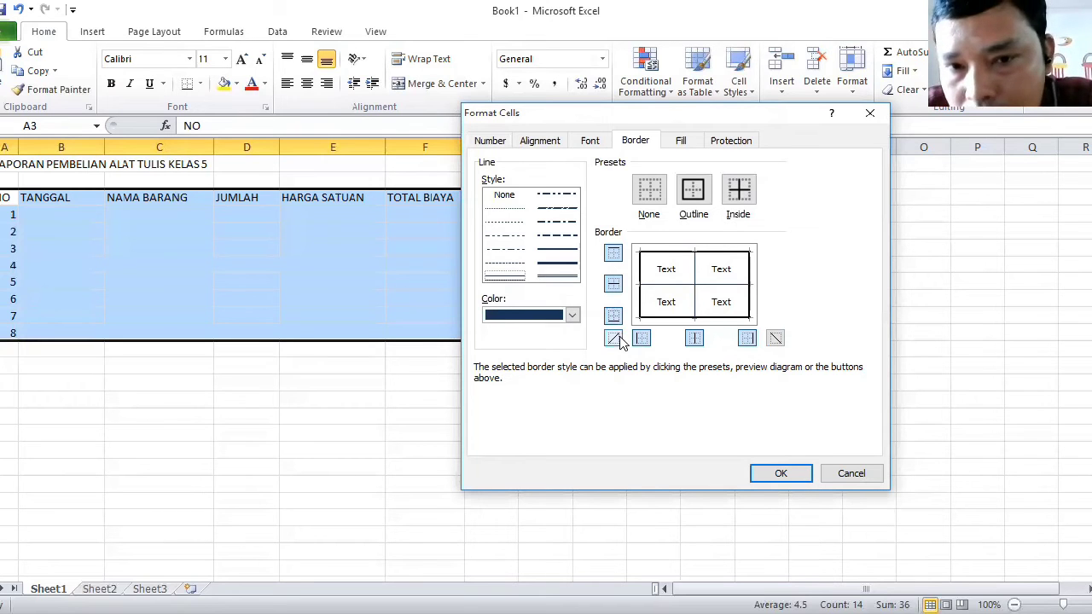
left_click(778, 473)
left_click(772, 465)
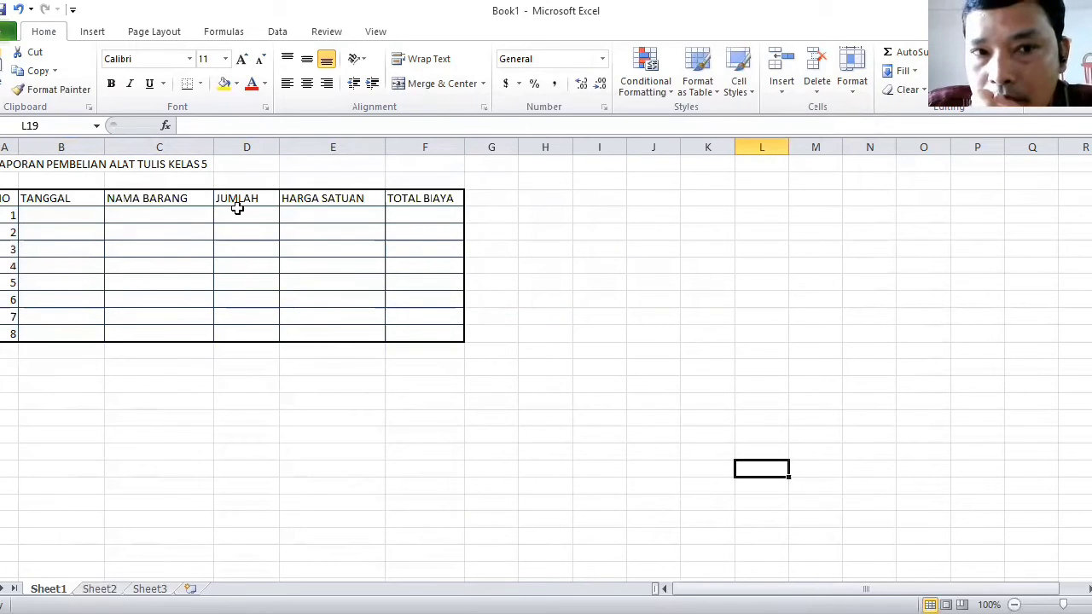
Step: Select cells C3 to C11 in the NAMA BARANG column, covering every row of the table
left_click(107, 203)
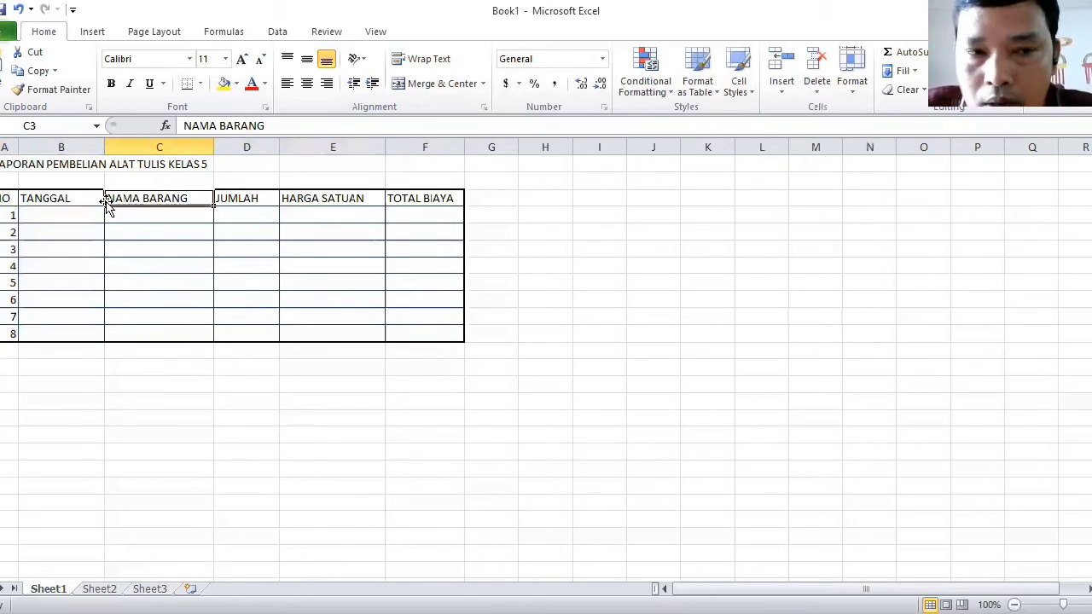
mouse_move(107, 206)
left_mouse_down()
mouse_move(108, 316)
mouse_move(105, 214)
left_mouse_up()
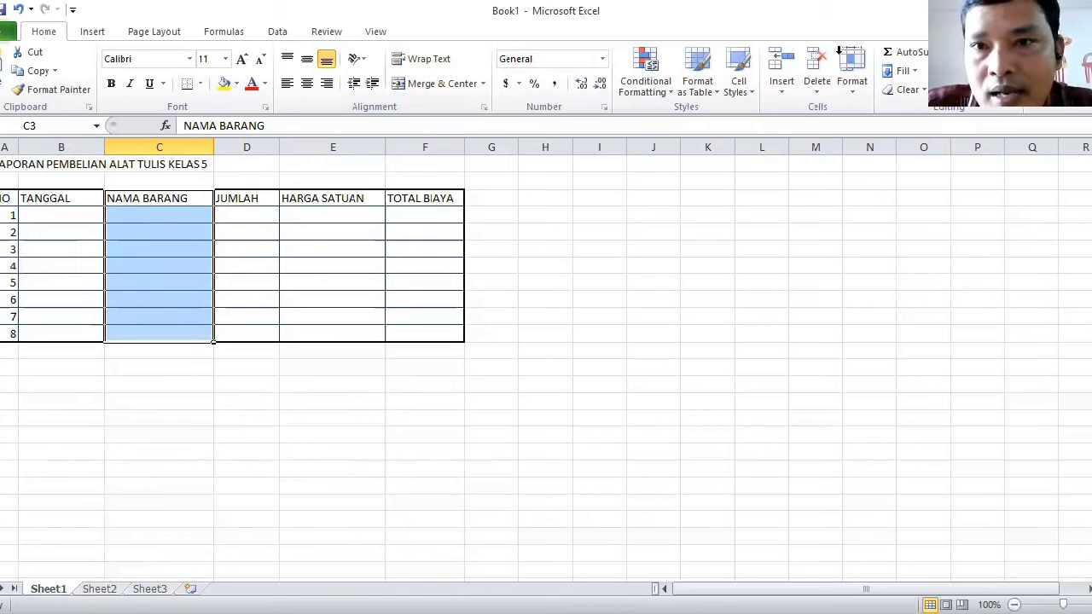
left_click(839, 50)
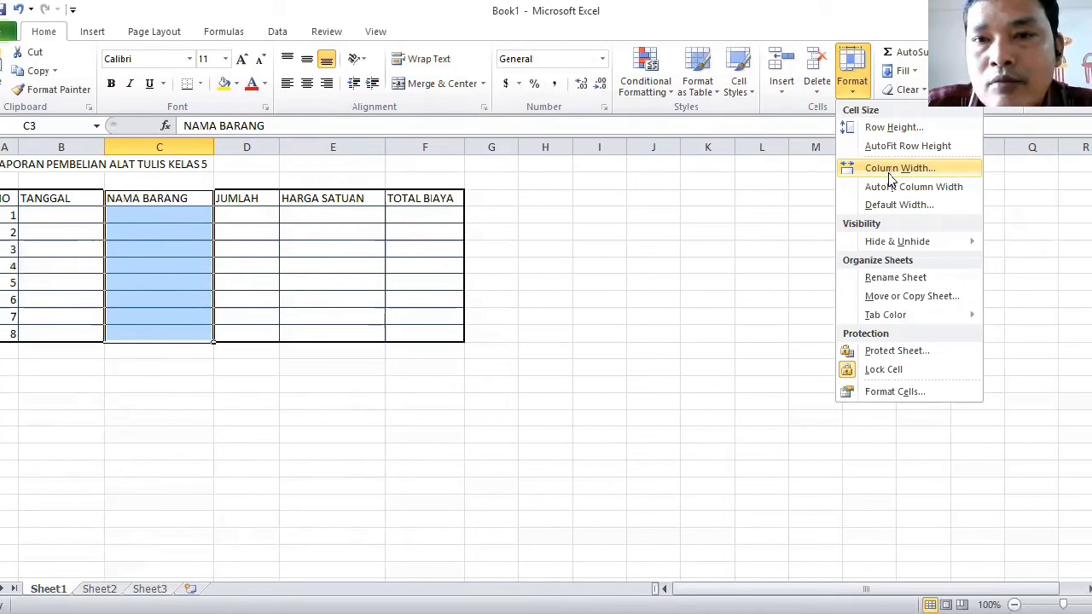
left_click(889, 169)
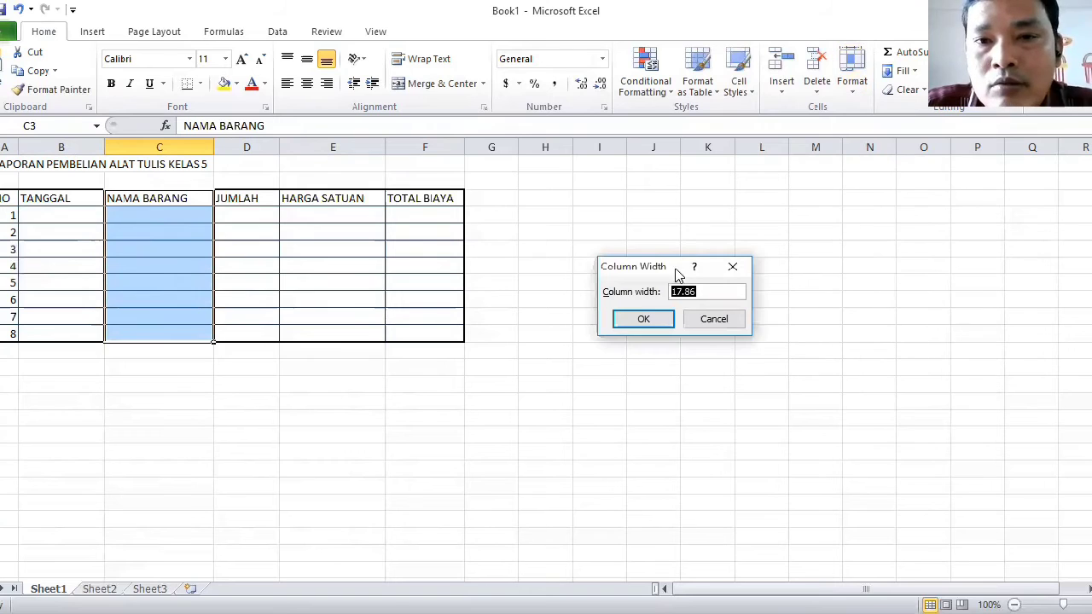
left_click(704, 322)
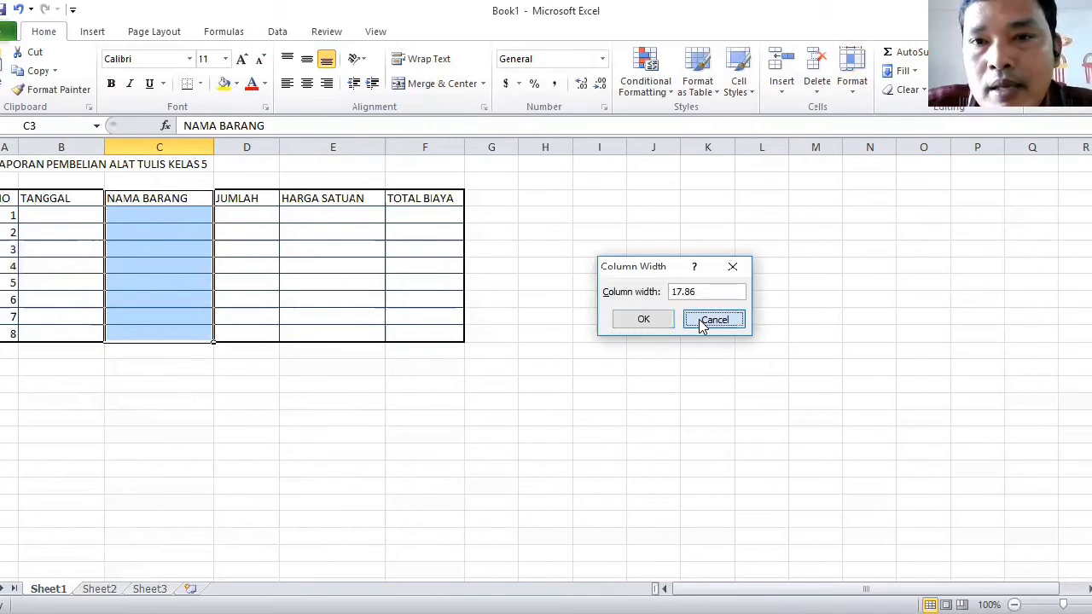
Step: Set the row height of table rows 3 to 11 to 20
left_click(851, 81)
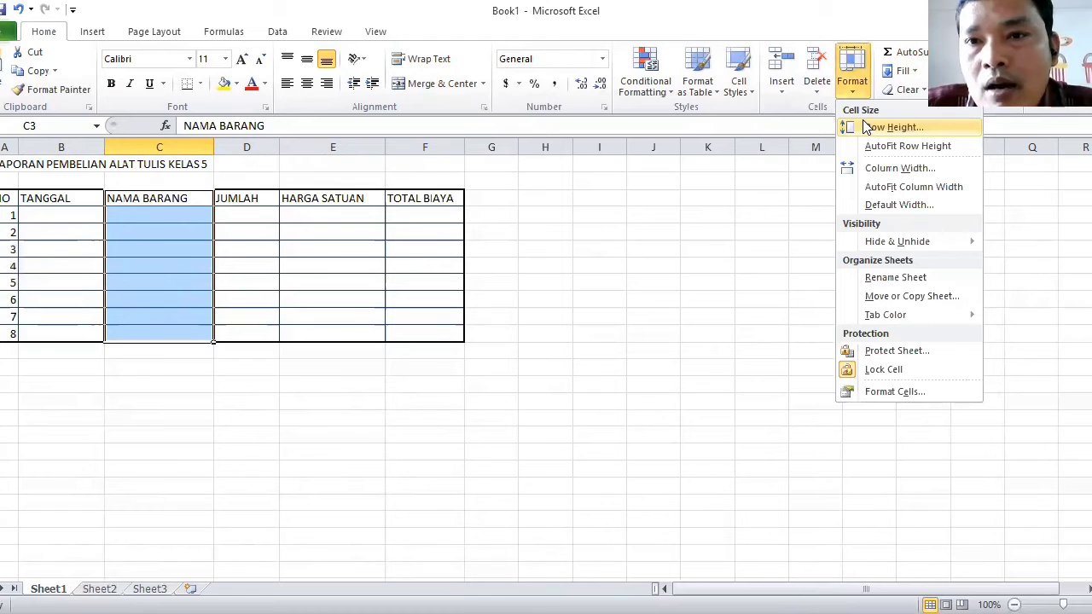
left_click(866, 126)
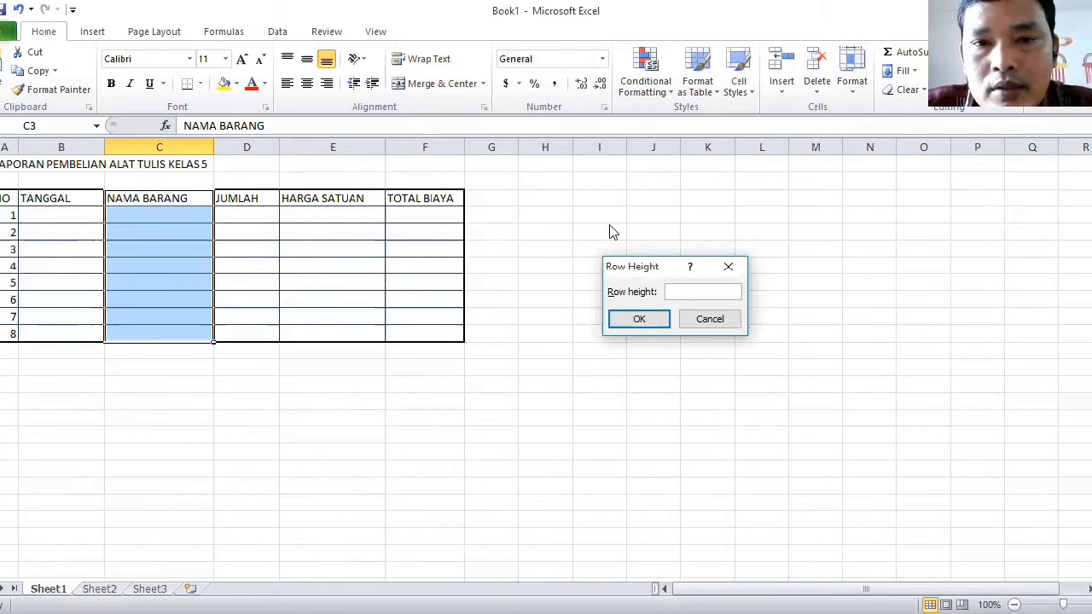
type("20")
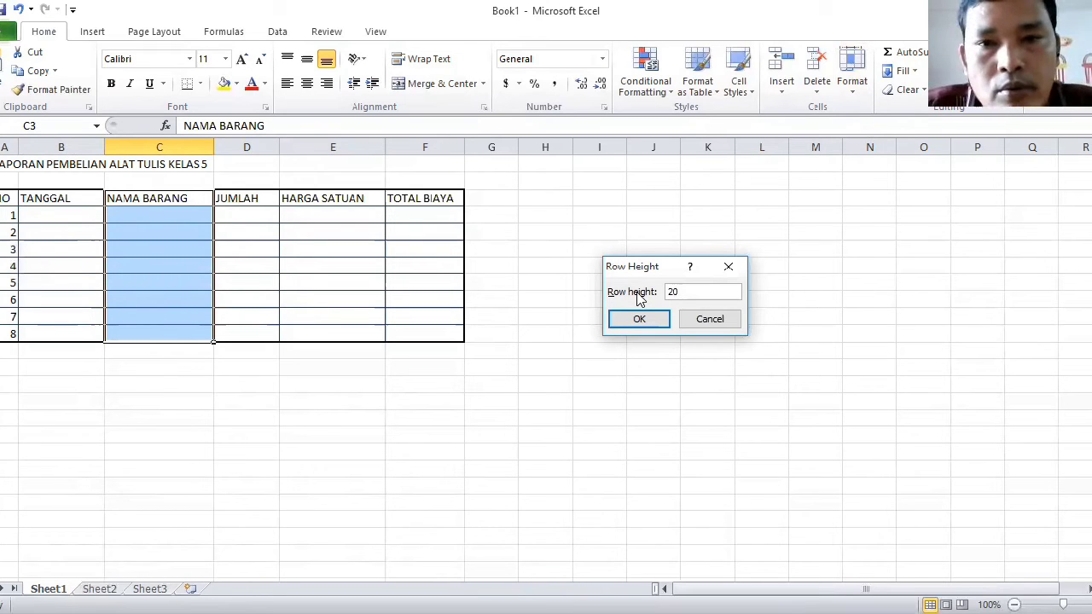
key("Return")
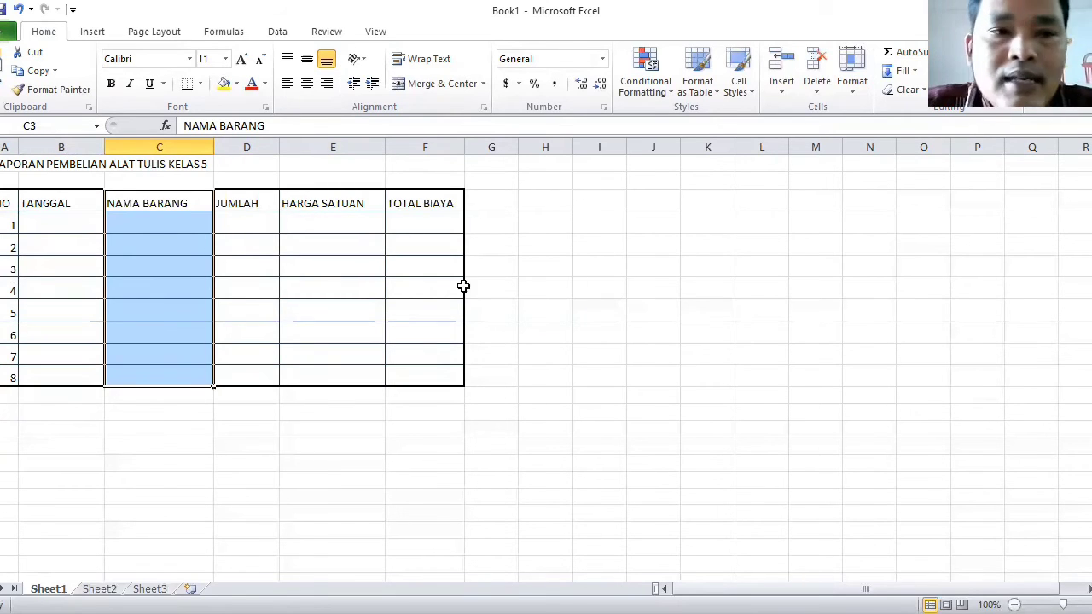
Step: Enter the date 15 Januari 2018 in cell B4 under the TANGGAL header
left_click(91, 226)
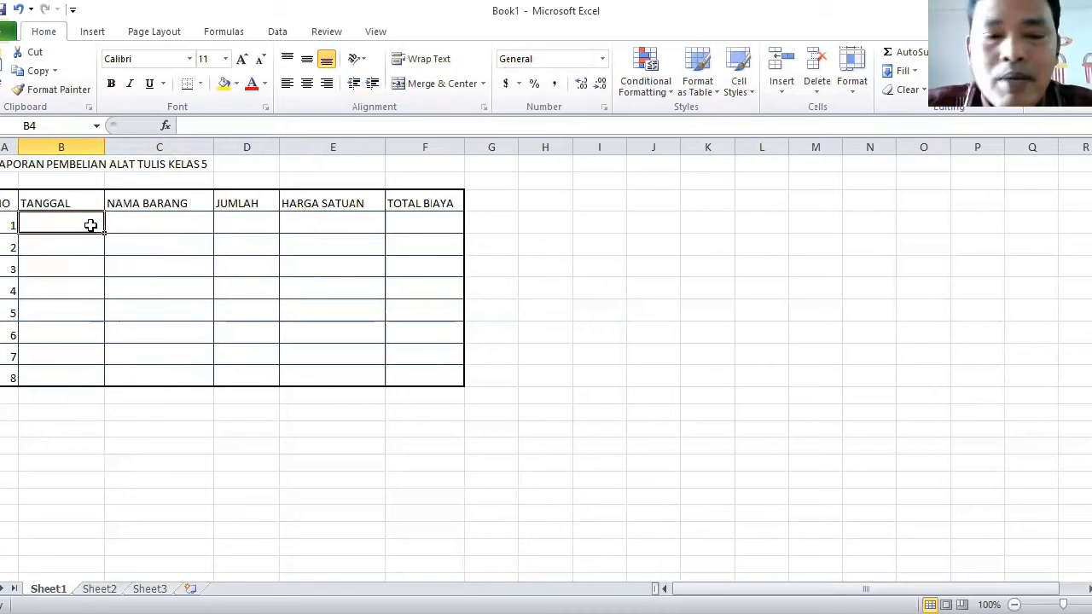
type("15")
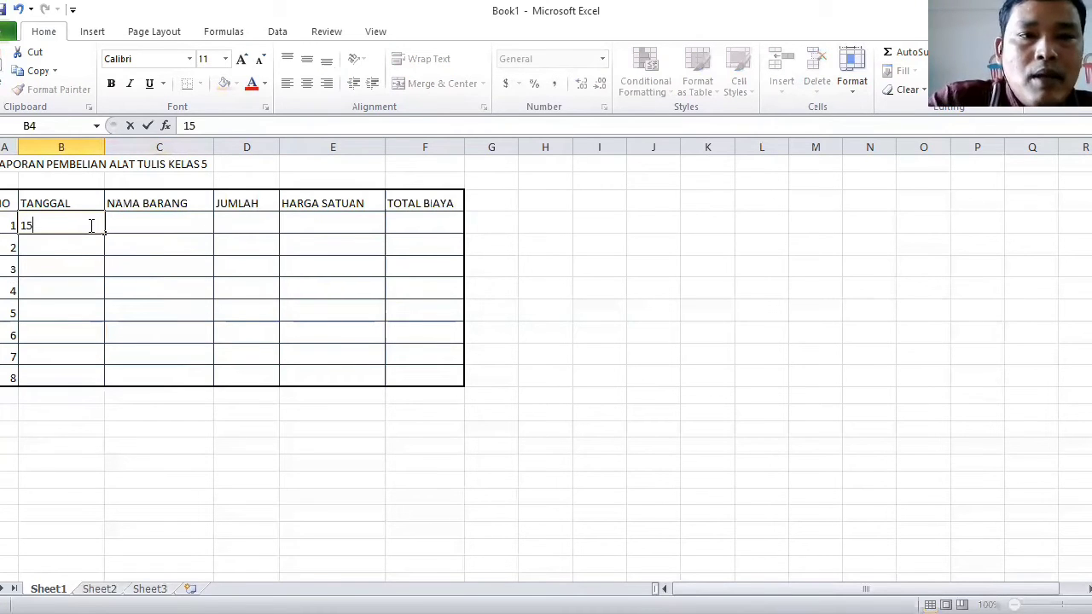
type(" JANUAR")
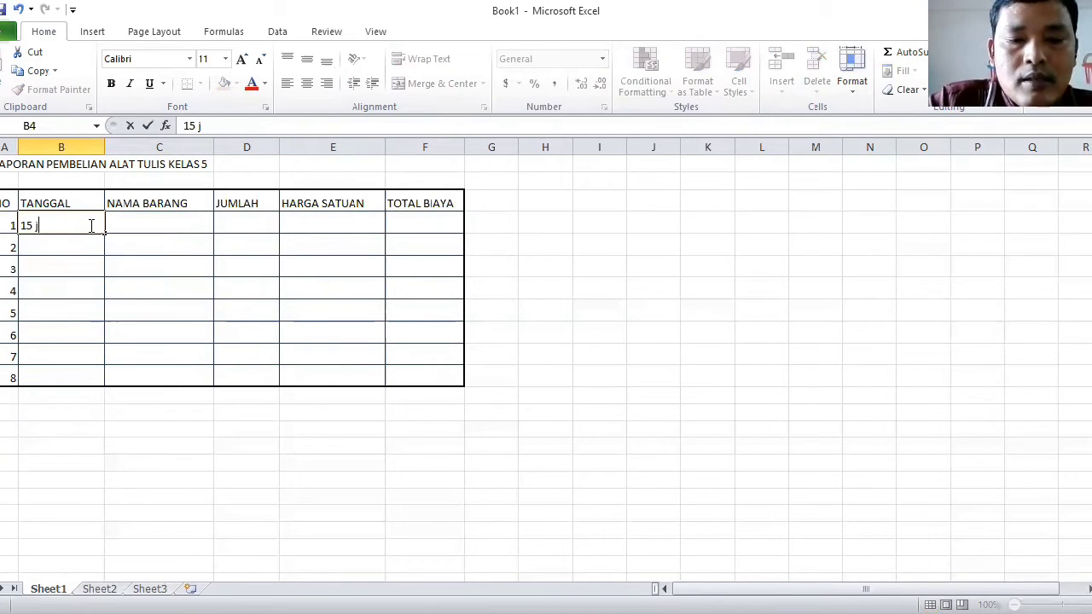
type("I")
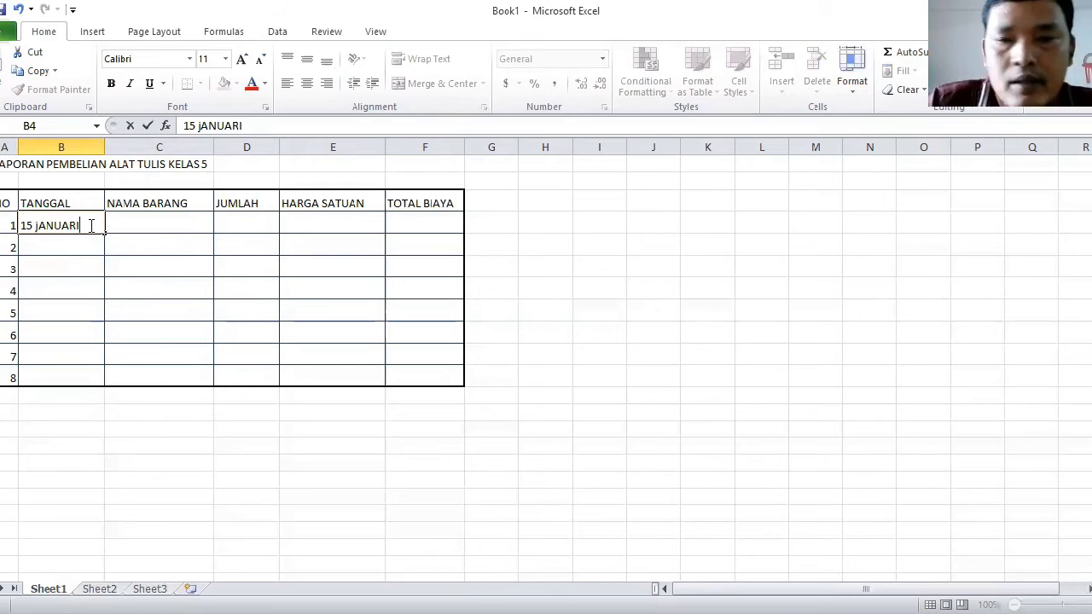
key("BackSpace")
key("BackSpace")
key("BackSpace")
key("BackSpace")
key("BackSpace")
key("BackSpace")
key("BackSpace")
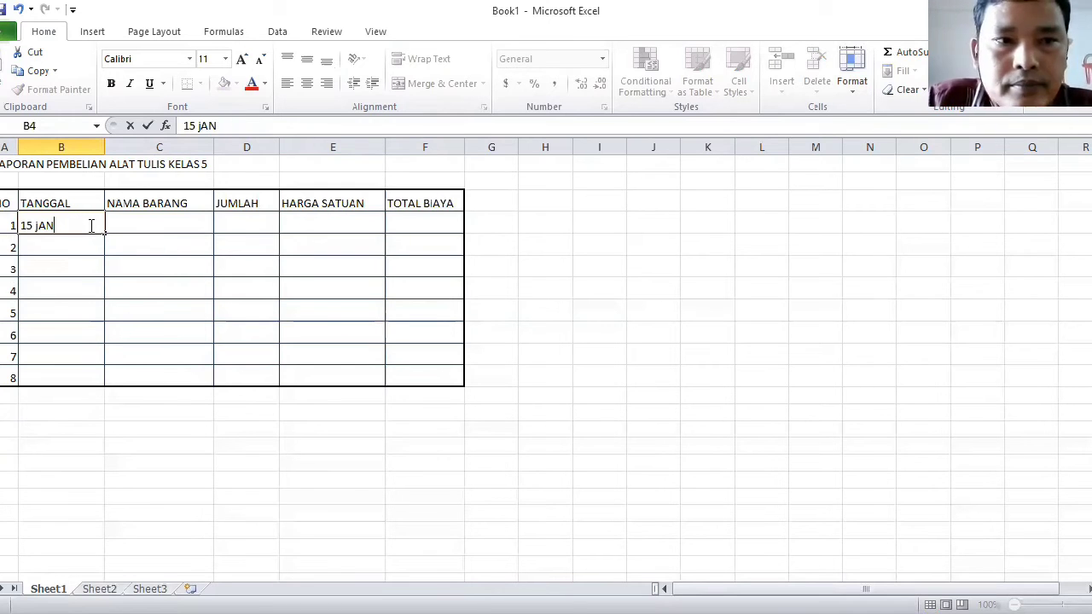
type("Januari")
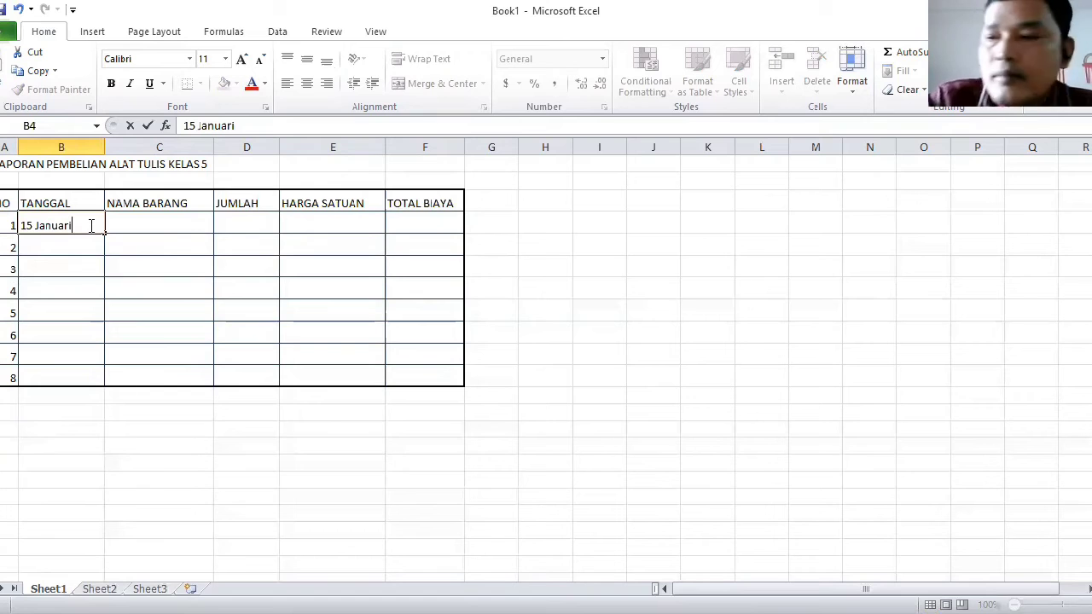
type(" 2018")
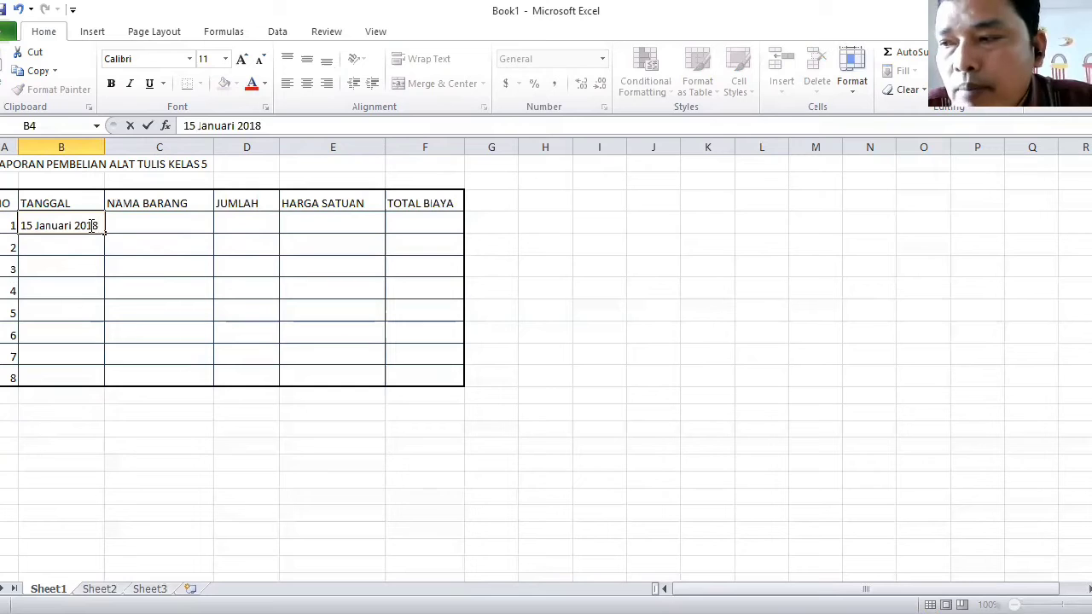
key("Tab")
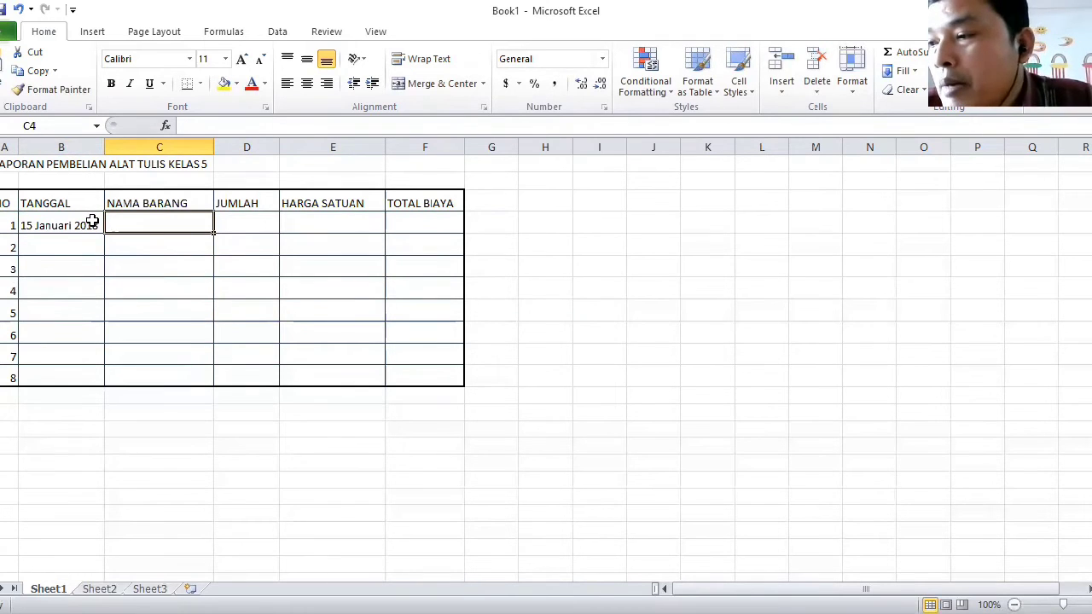
Step: Fill in the first item's row with Buku Tulis in C4, quantity 30 in D4 and unit price 2500 in E4
type("B")
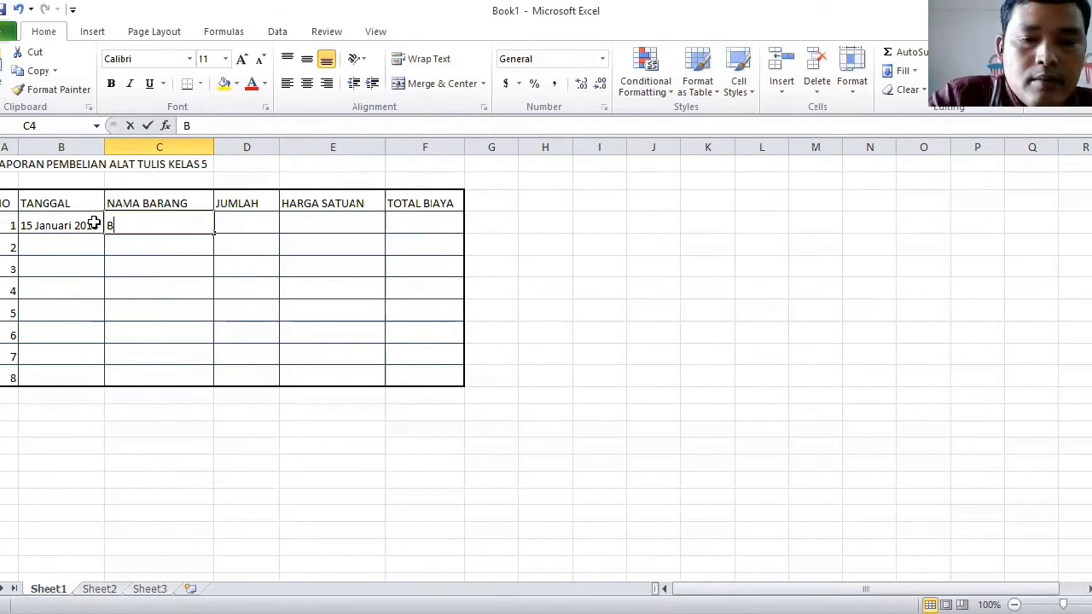
type("uku Tulis")
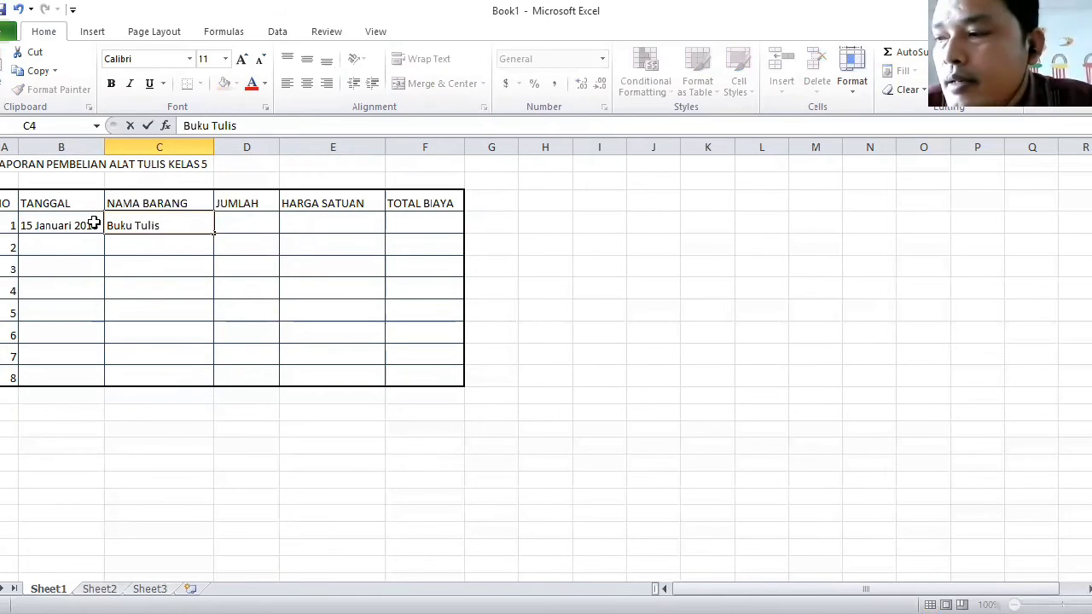
key("Tab")
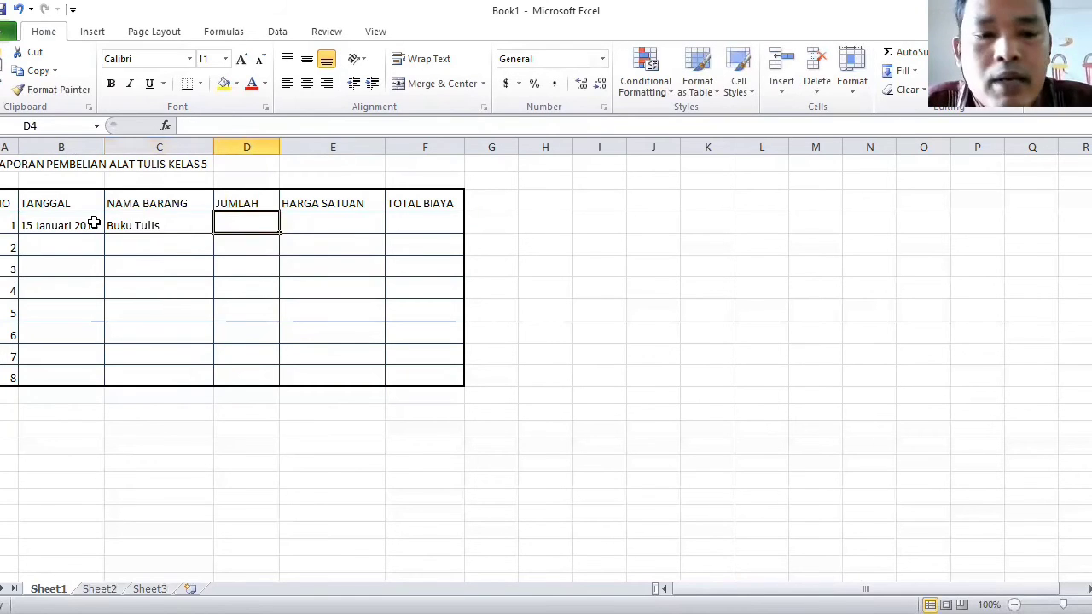
type("5")
key("BackSpace")
type("30")
key("Tab")
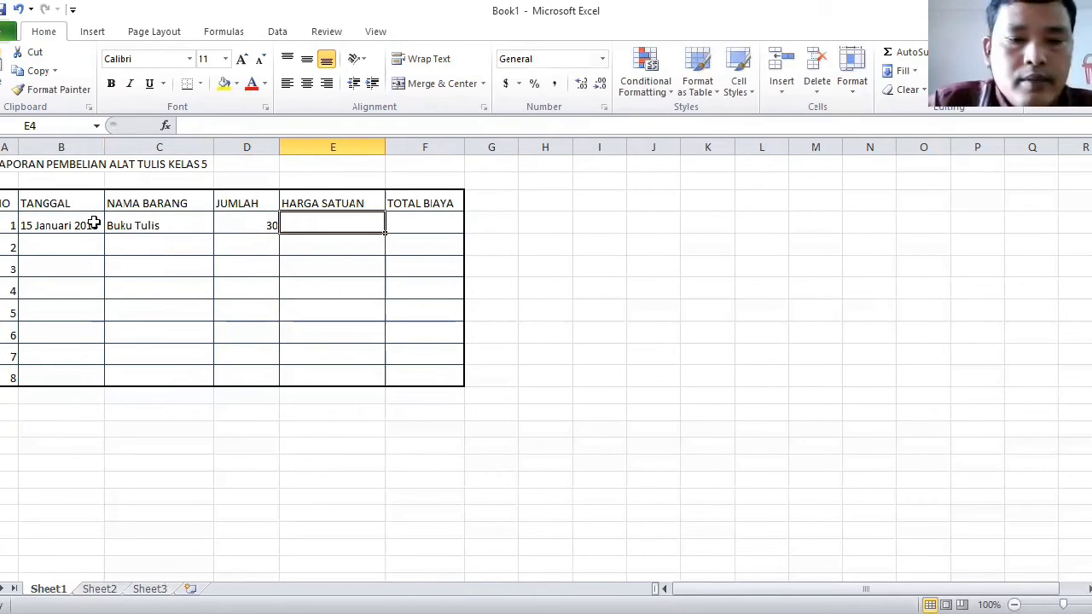
type("2500")
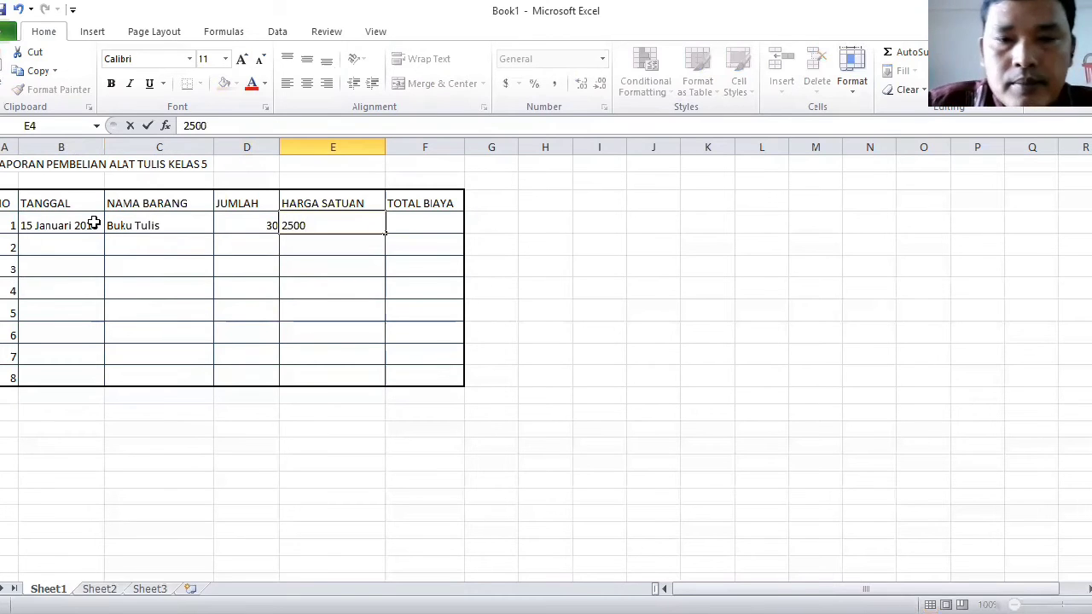
key("Return")
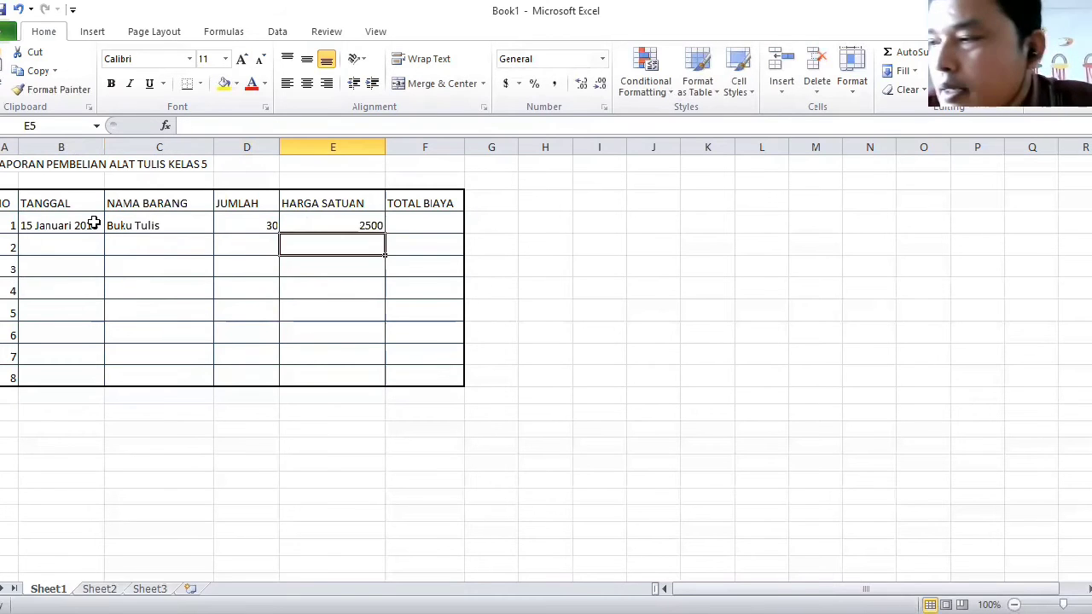
key("Up")
key("Right")
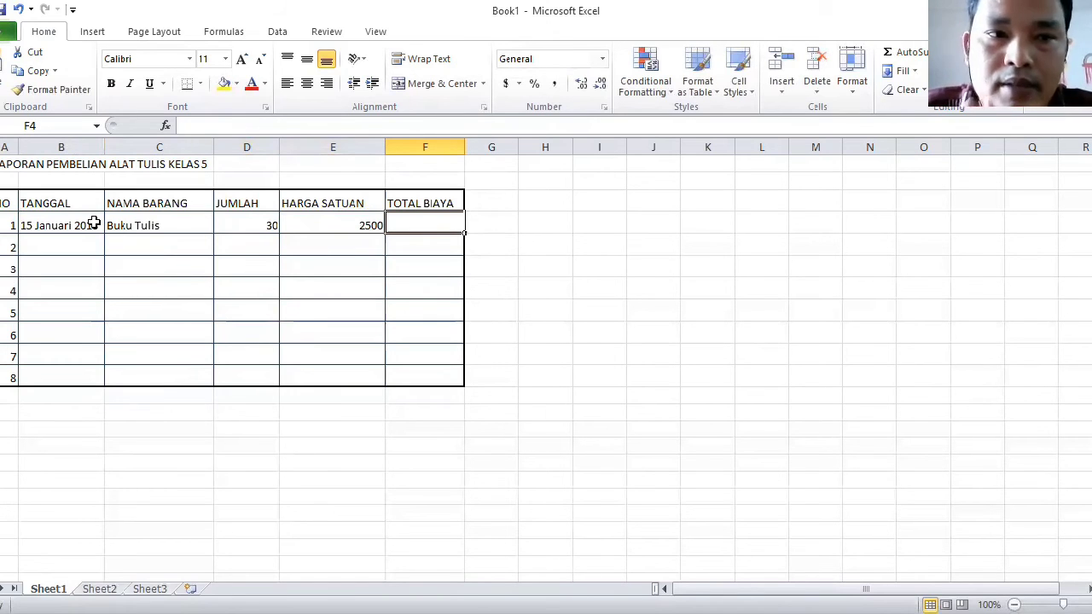
Step: Enter the date 20 januari 2018 in cell B5 of the TANGGAL column
left_click(79, 226)
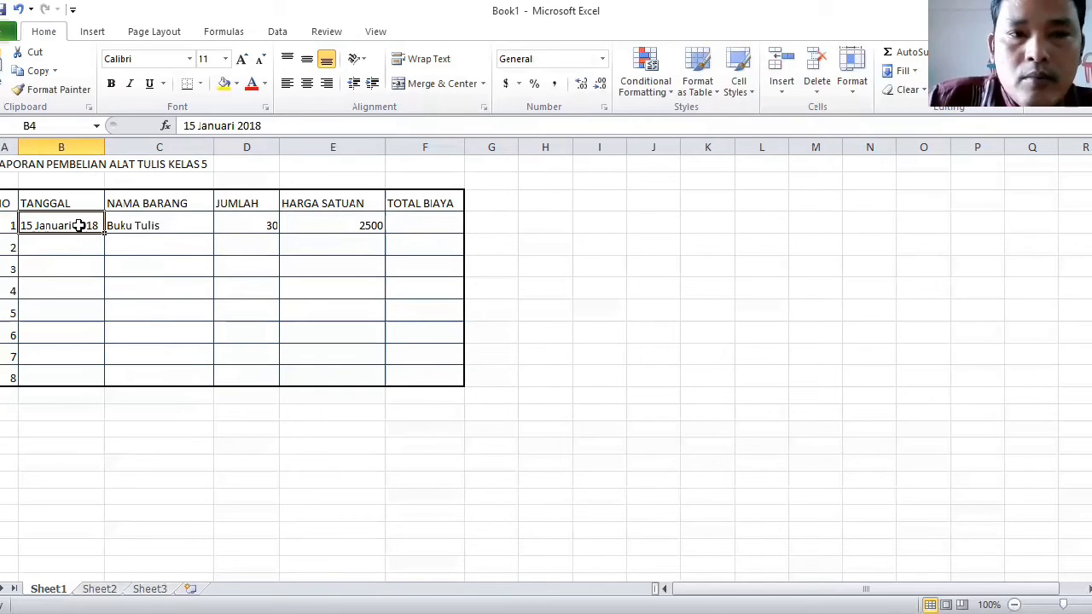
key("Return")
type("20")
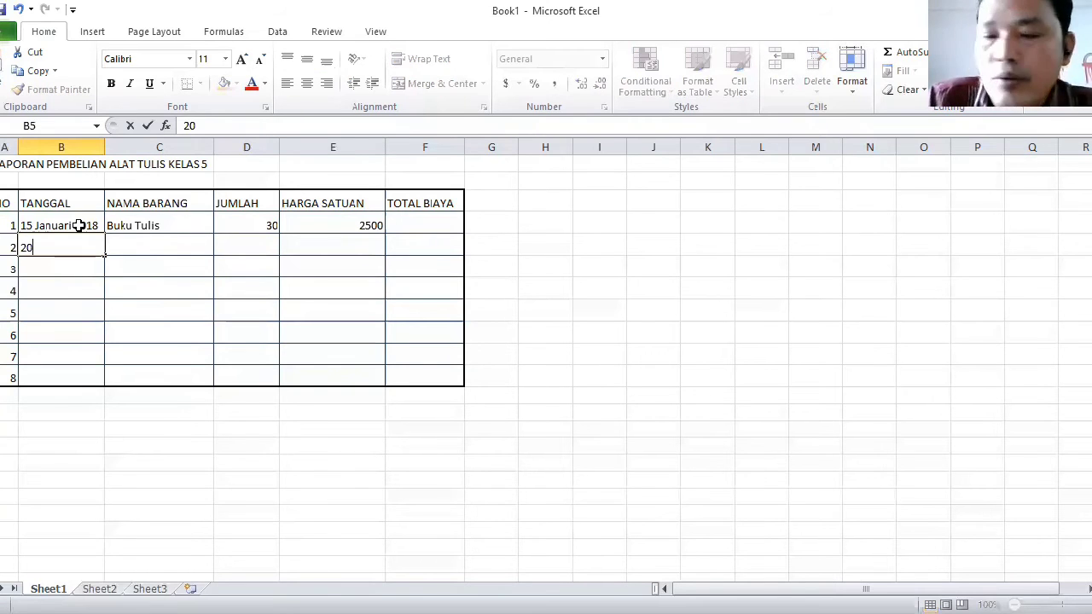
type(" j")
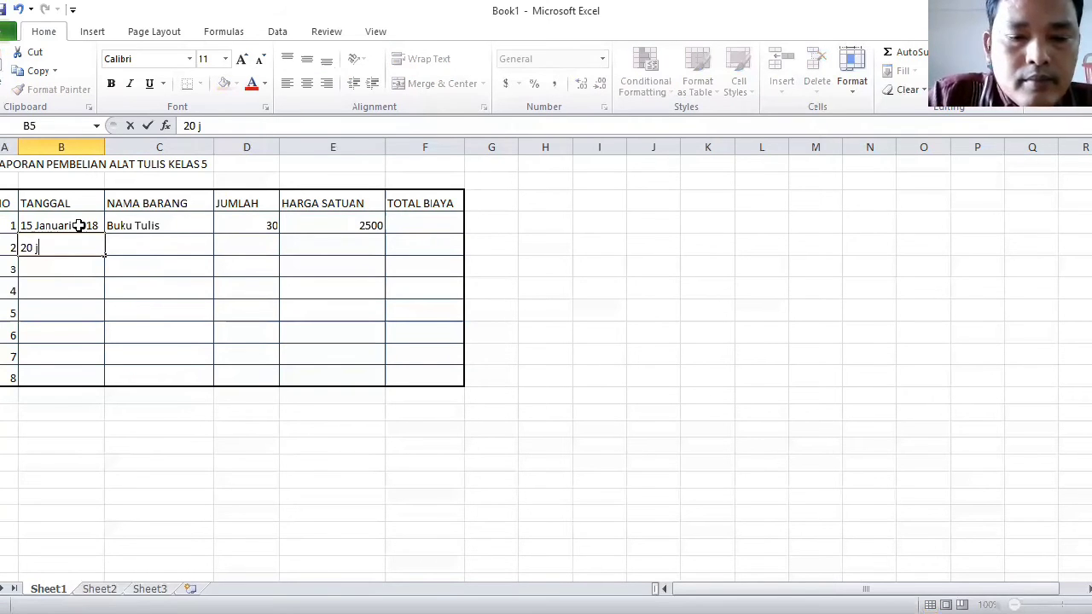
type("anua")
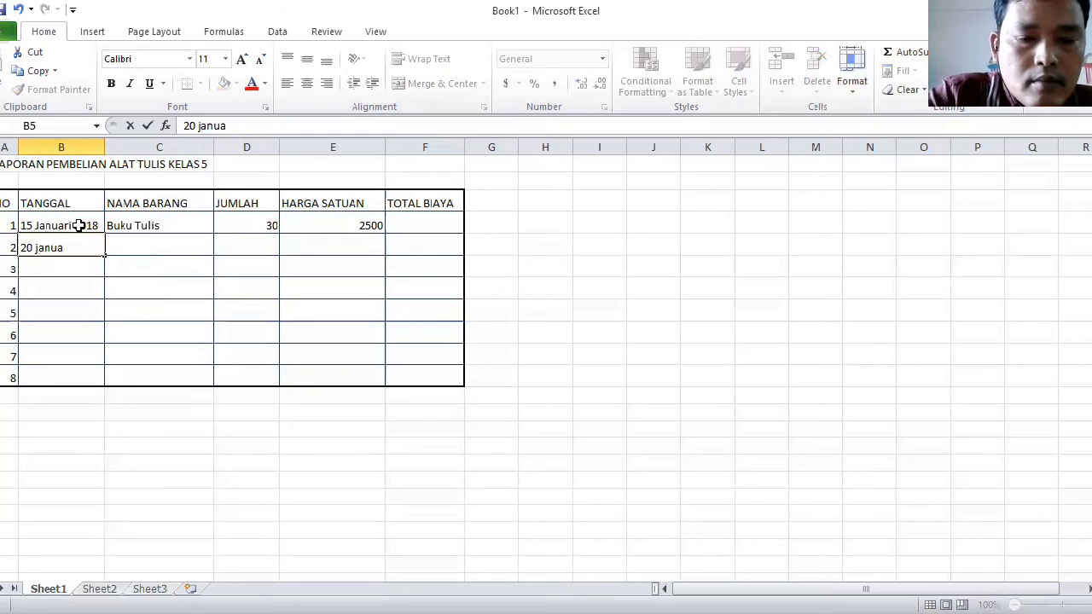
type("ri")
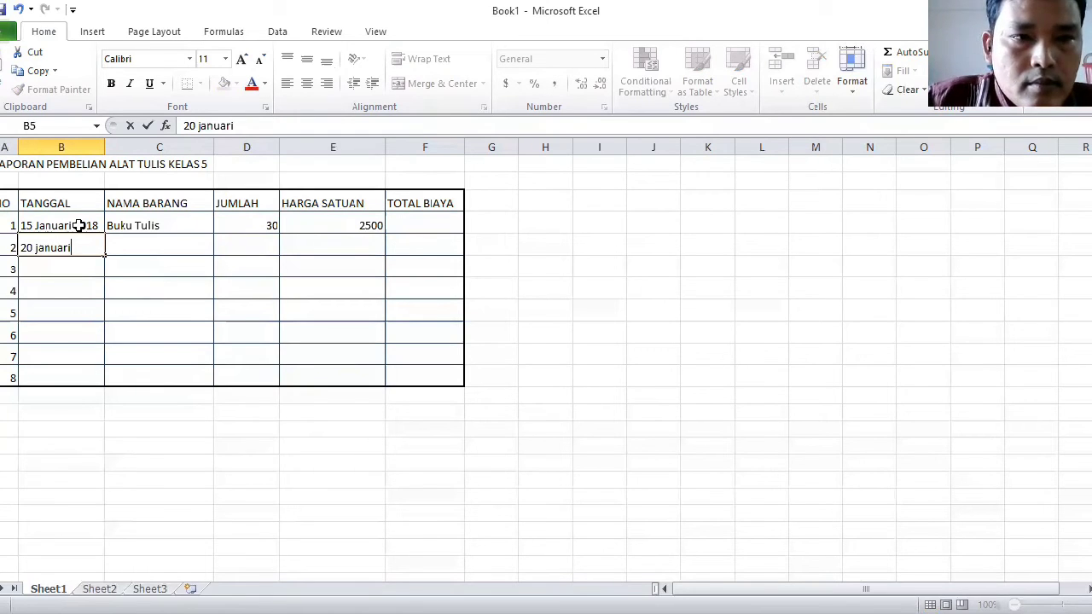
key("Tab")
key("Left")
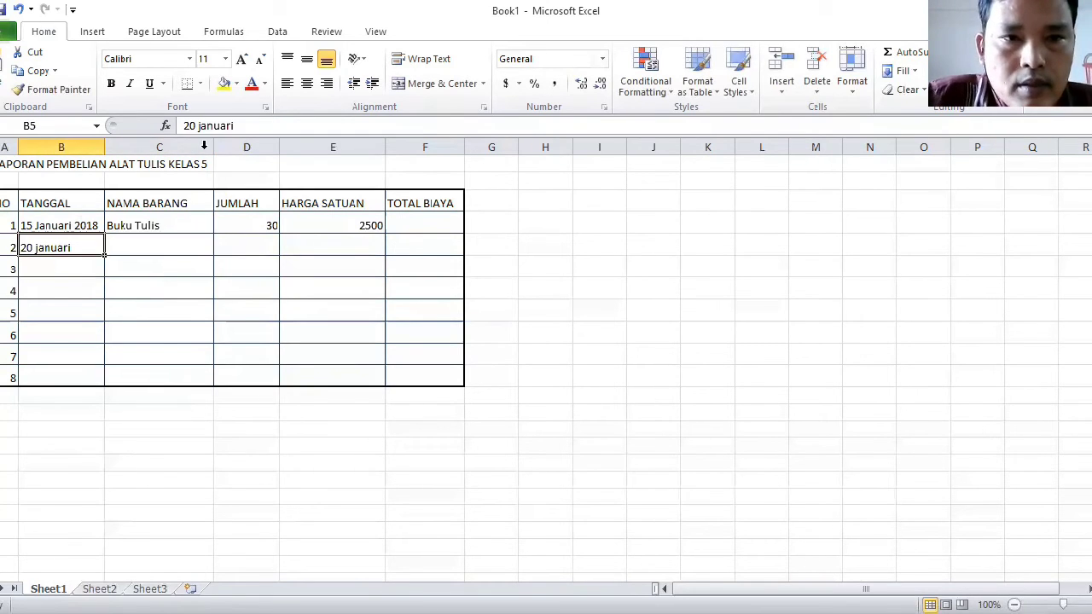
left_click(248, 125)
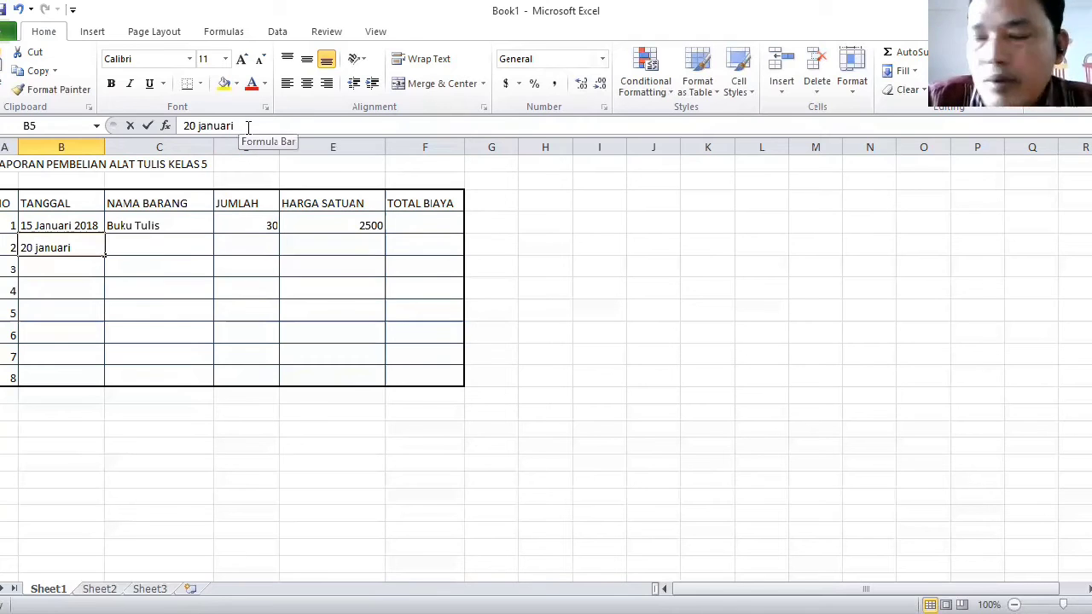
left_click(248, 126)
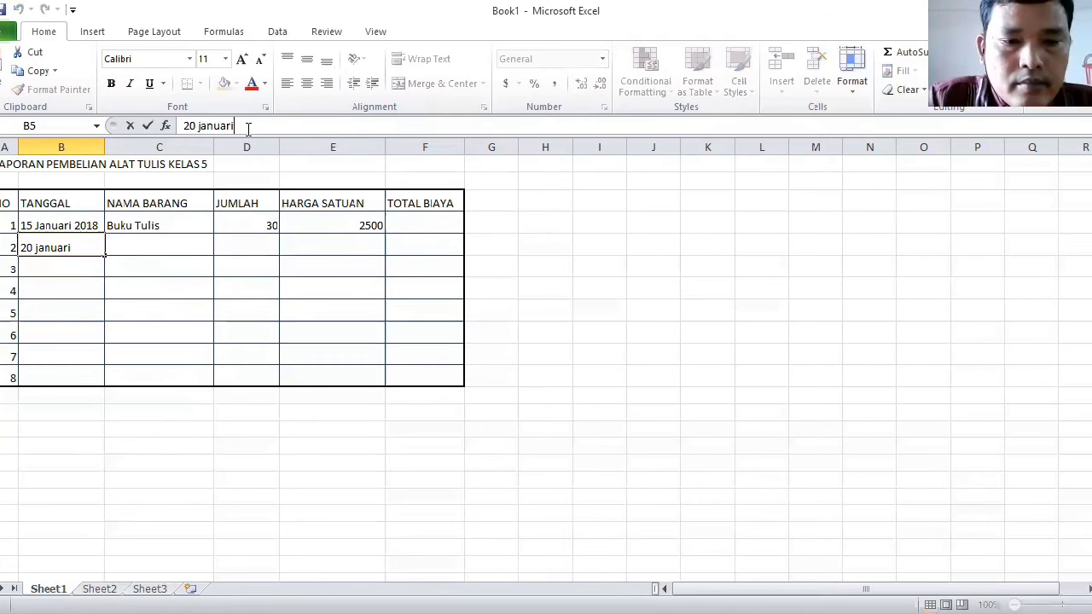
type("2018")
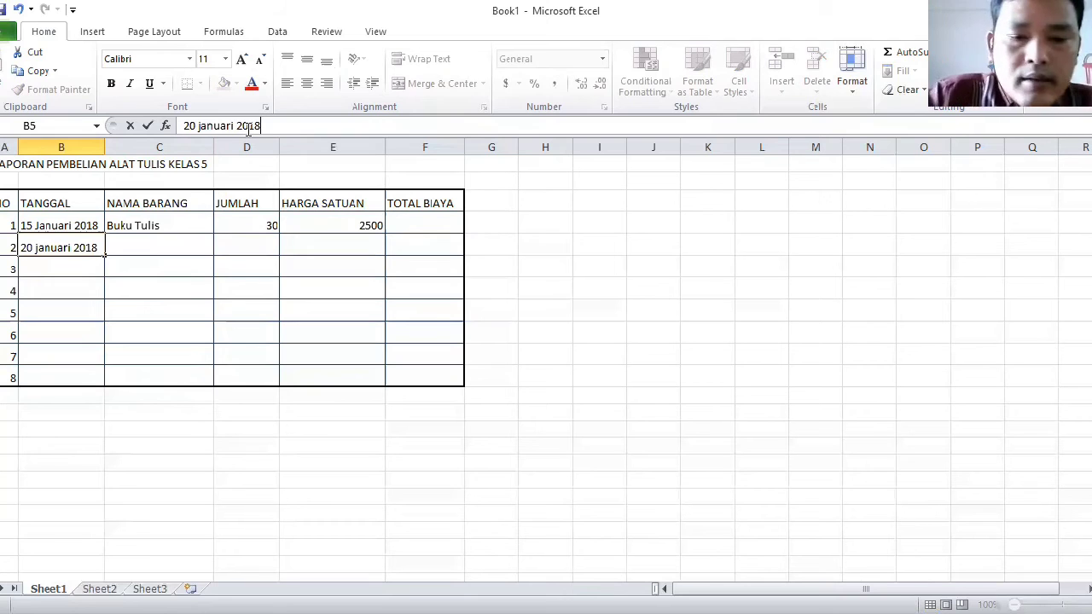
type("Buku Kptak")
key("BackSpace")
key("BackSpace")
key("BackSpace")
key("BackSpace")
key("BackSpace")
key("BackSpace")
key("BackSpace")
key("BackSpace")
key("BackSpace")
key("BackSpace")
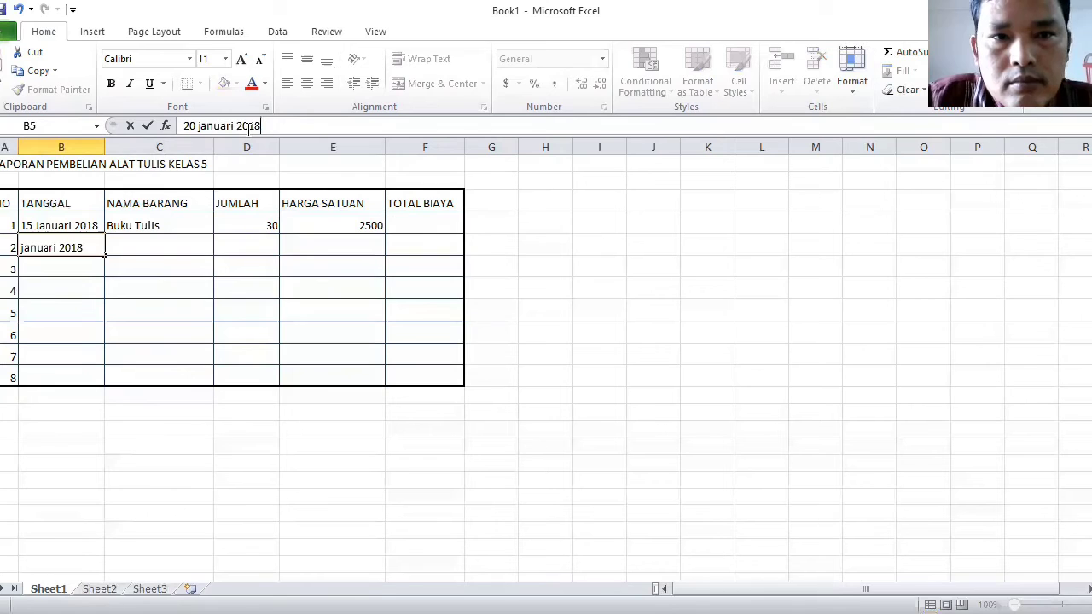
Step: Confirm the date in B5 and enter Buku Kotak as the second item's name in cell C5
key("Return")
key("Up")
key("Right")
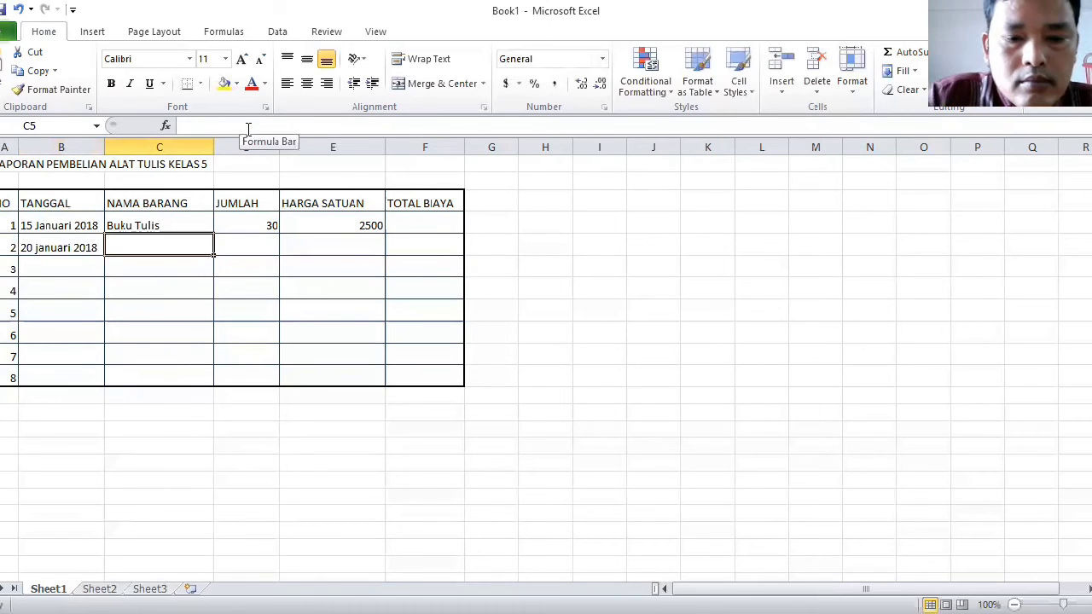
type("Buku ko")
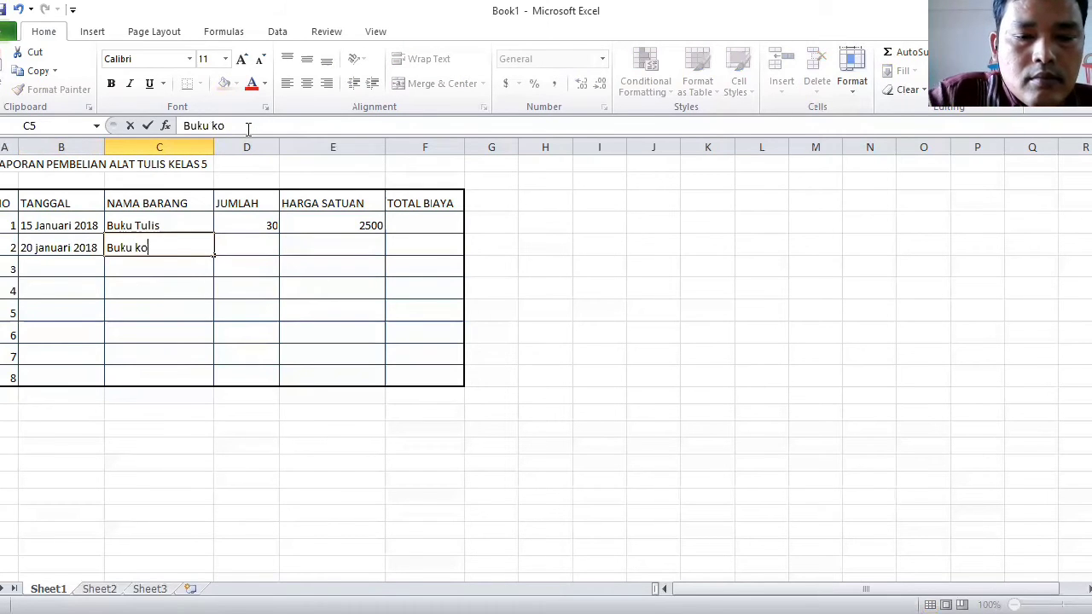
type("ta")
key("BackSpace")
key("BackSpace")
key("BackSpace")
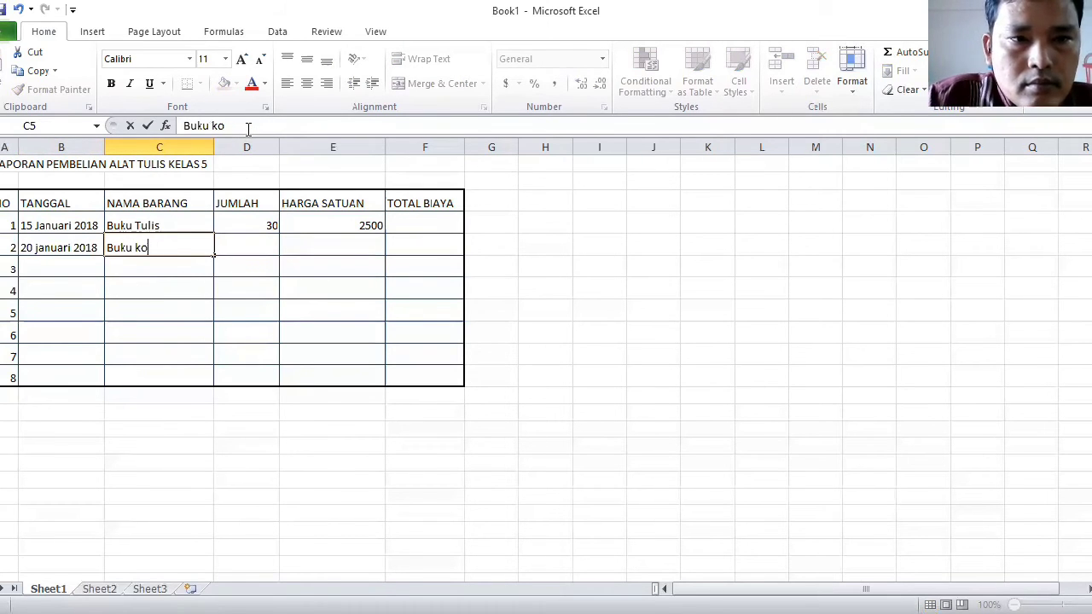
key("BackSpace")
type("Kotak")
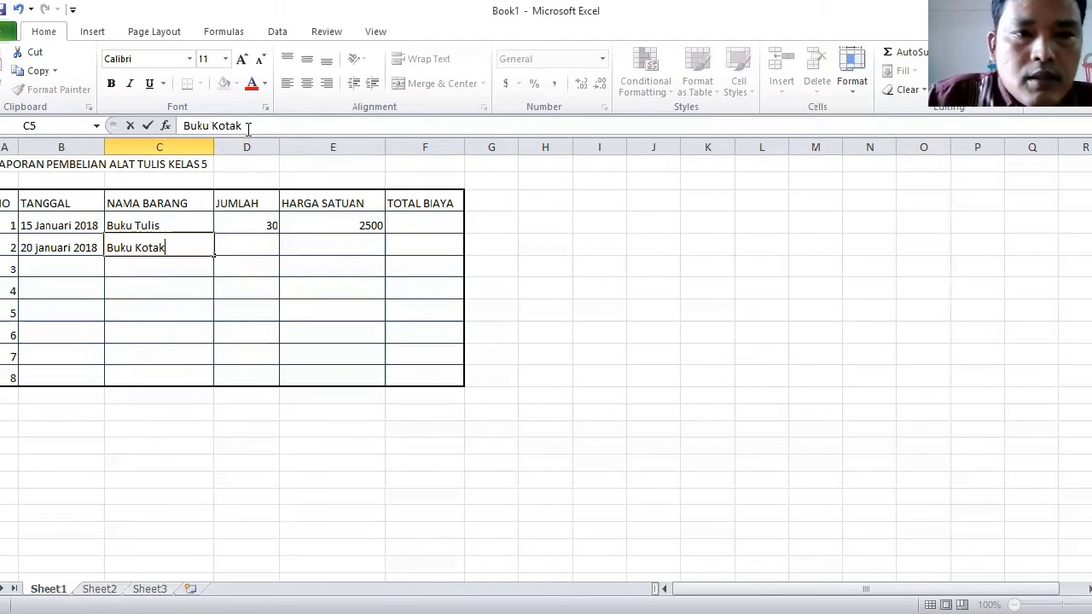
key("Tab")
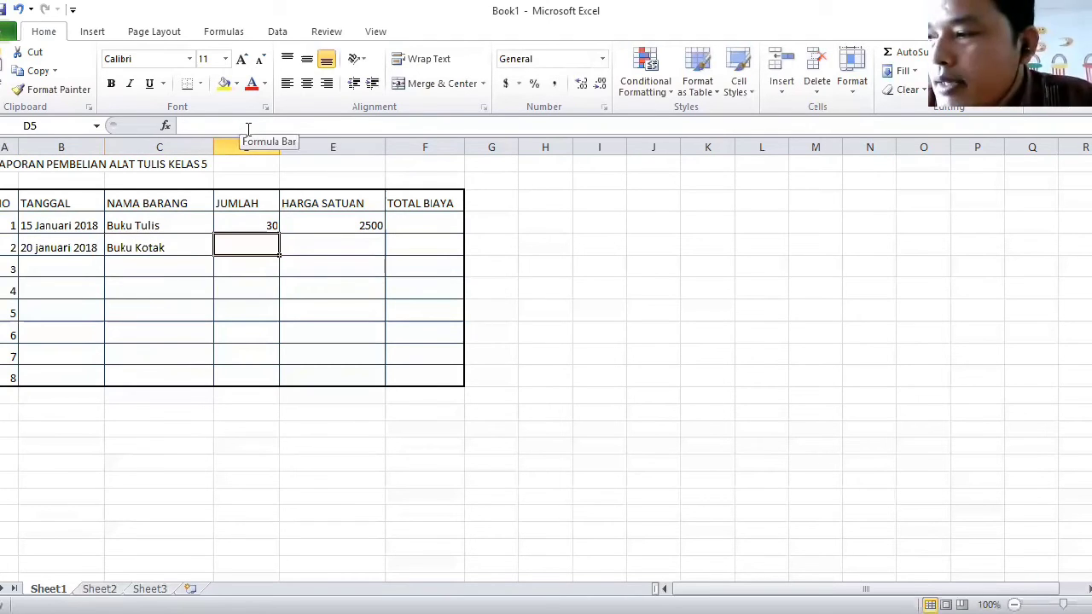
Step: Enter quantity 10 in D5 and unit price 2200 in E5 for the Buku Kotak row
type("10")
key("Tab")
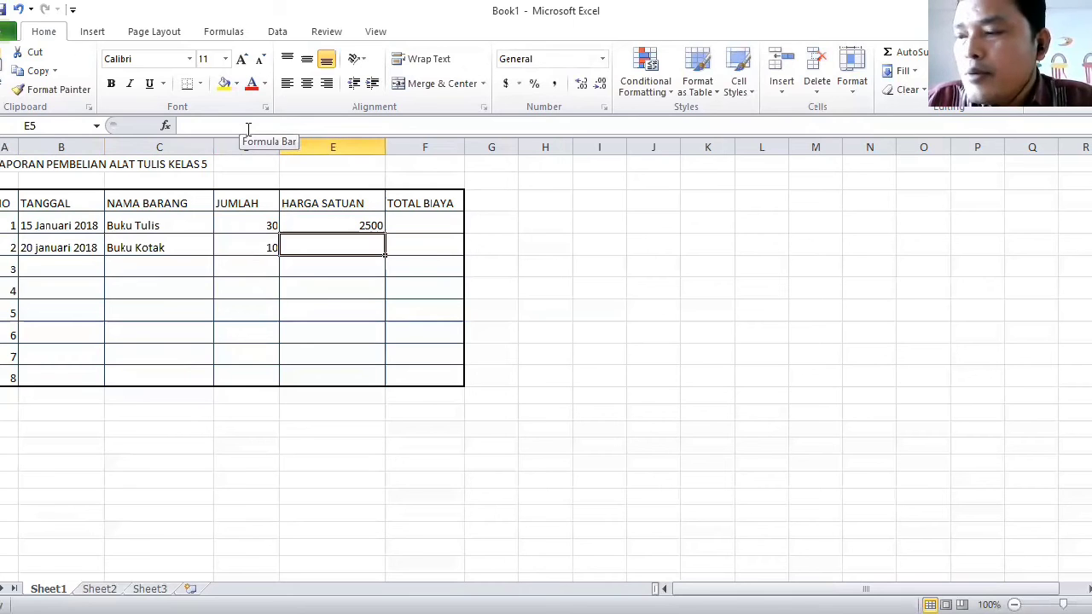
type("2200")
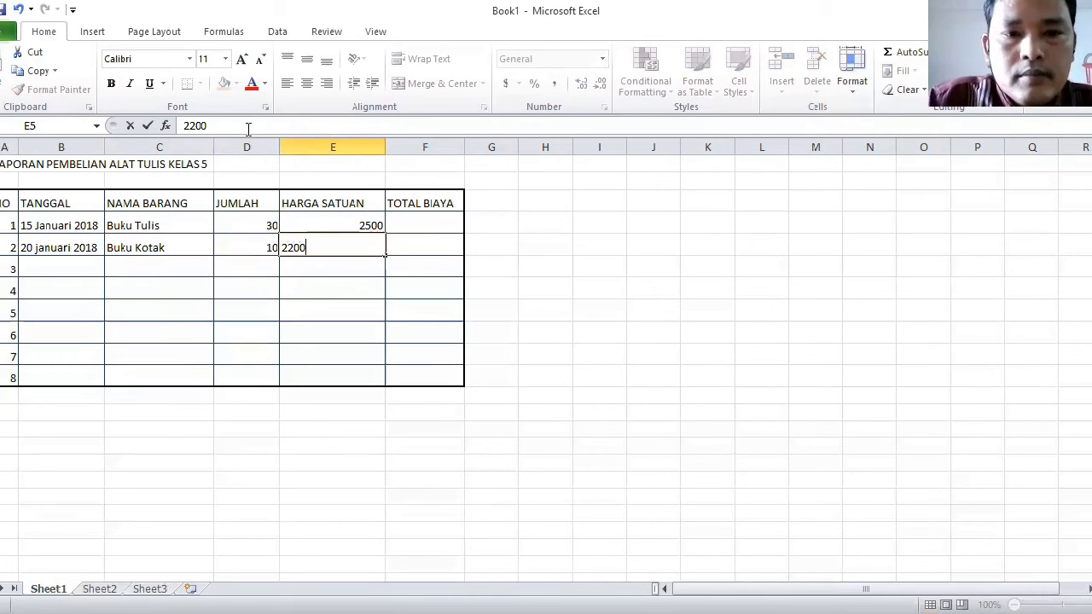
key("Return")
Step: Enter the date 10 Februari 2018 in cell B6 for the third item
key("Left")
key("Left")
key("Left")
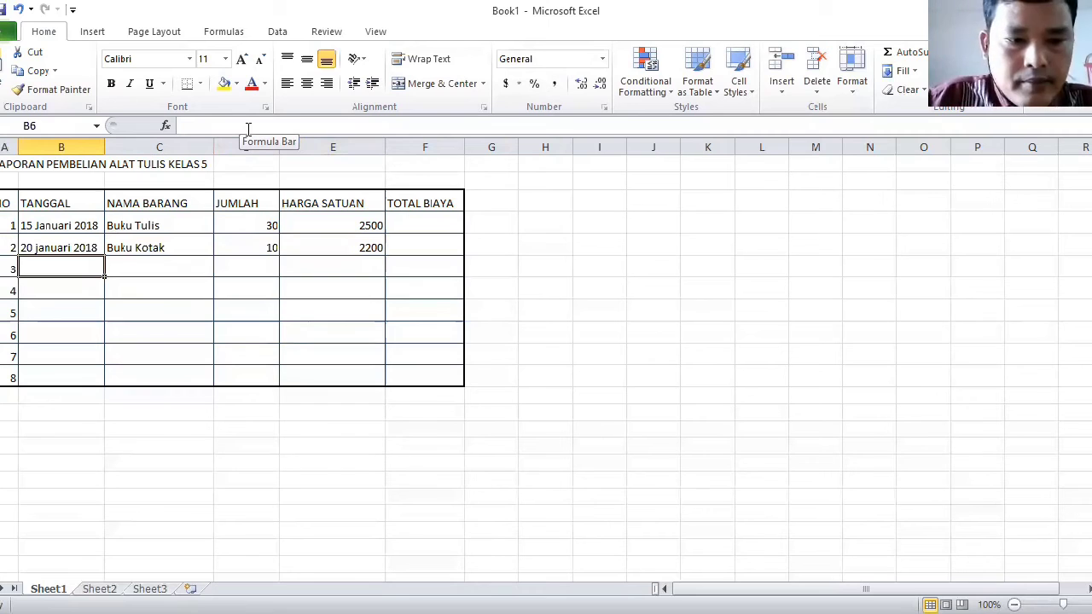
type("10 F")
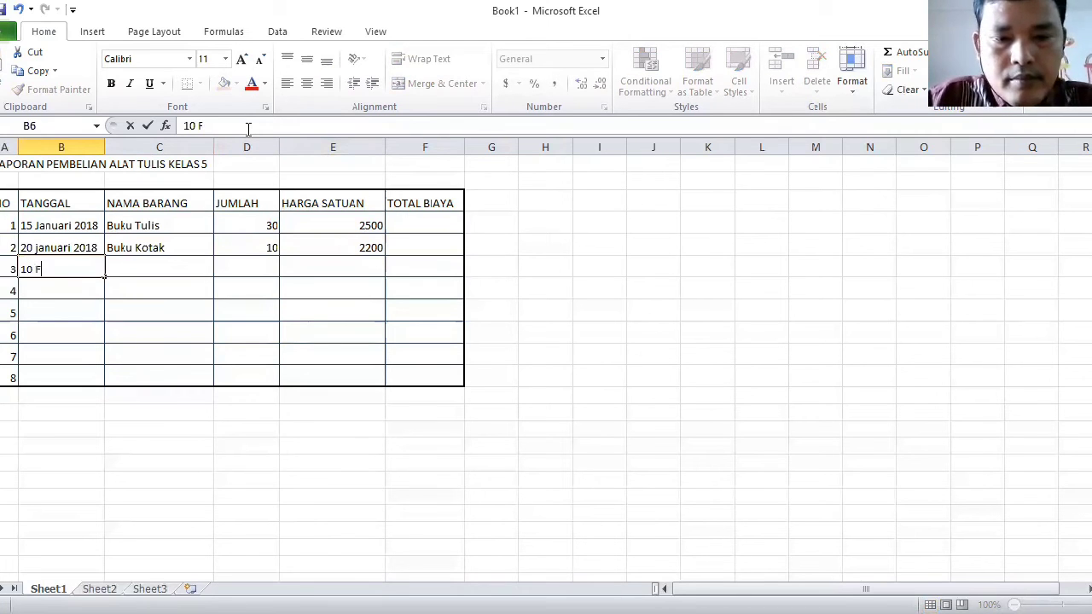
type("ebruari")
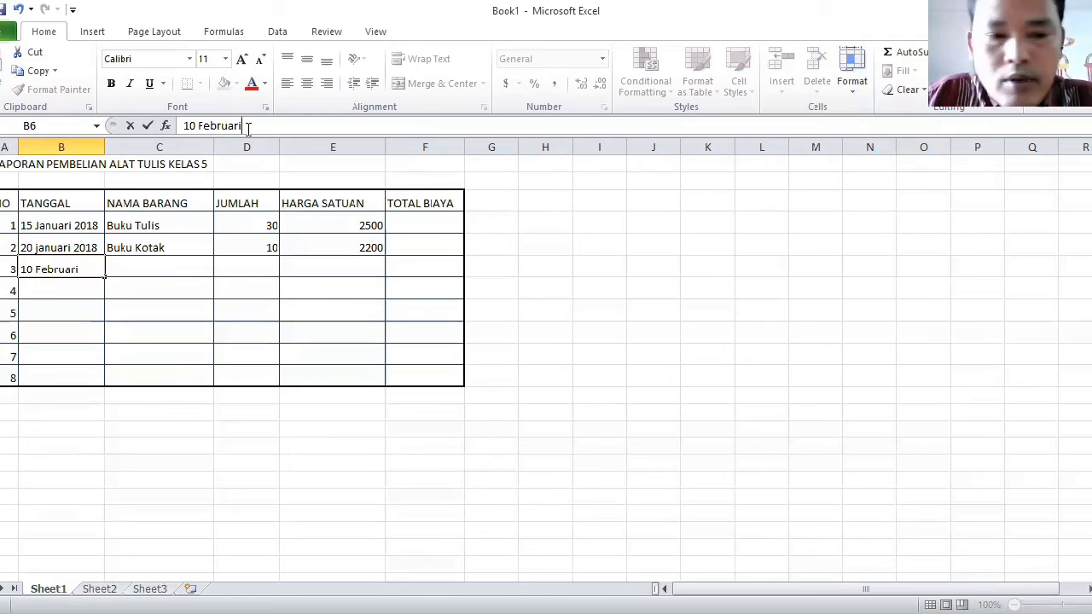
type(" 2018")
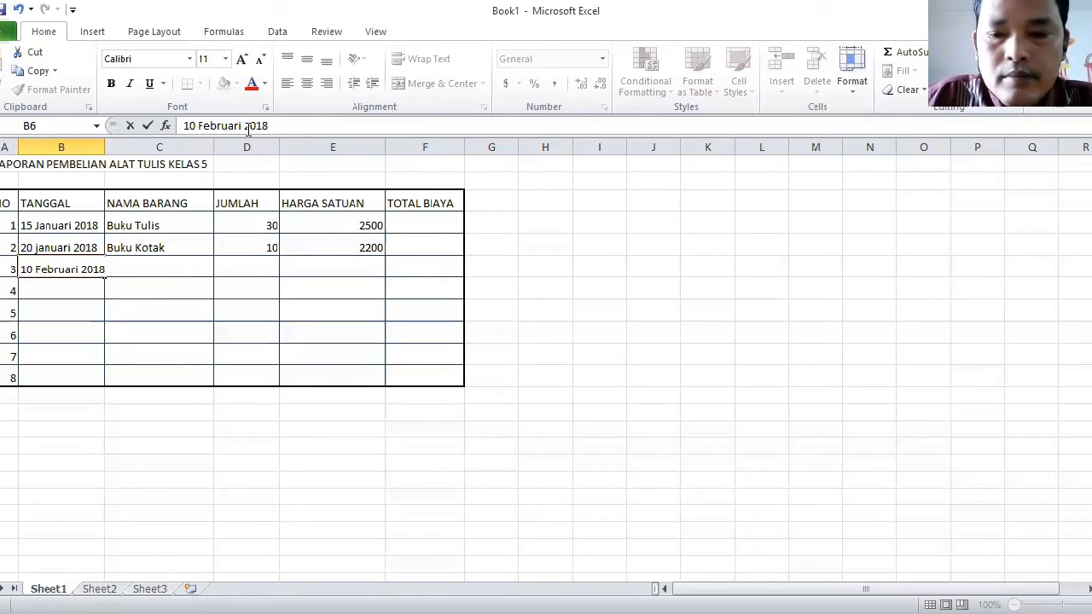
key("Return")
Step: Enter Buku Gambar A3 as the third item's name in cell C6
key("Up")
key("Right")
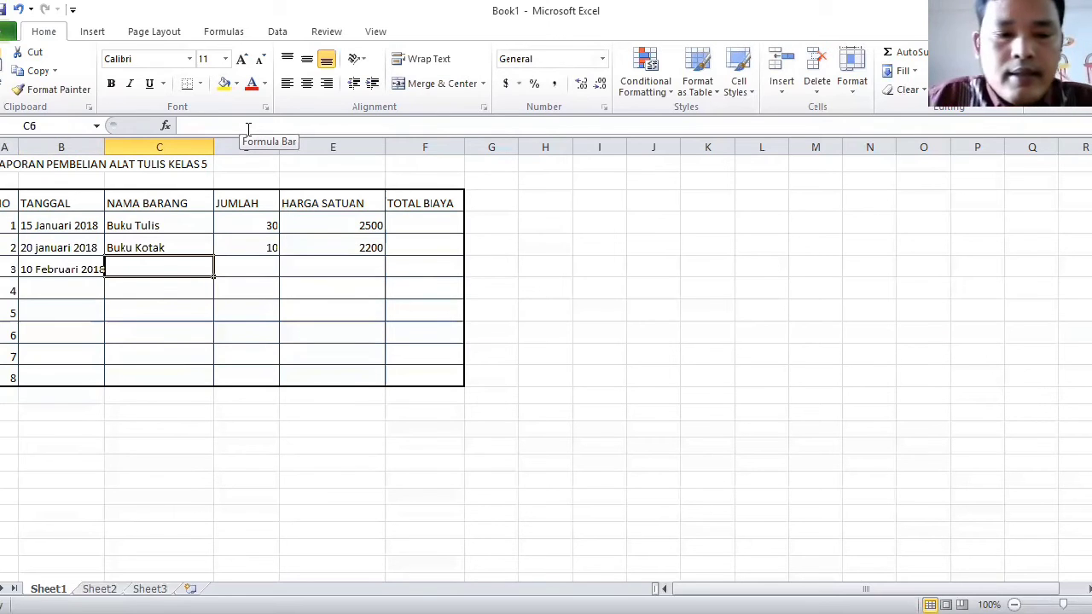
type("Buku ")
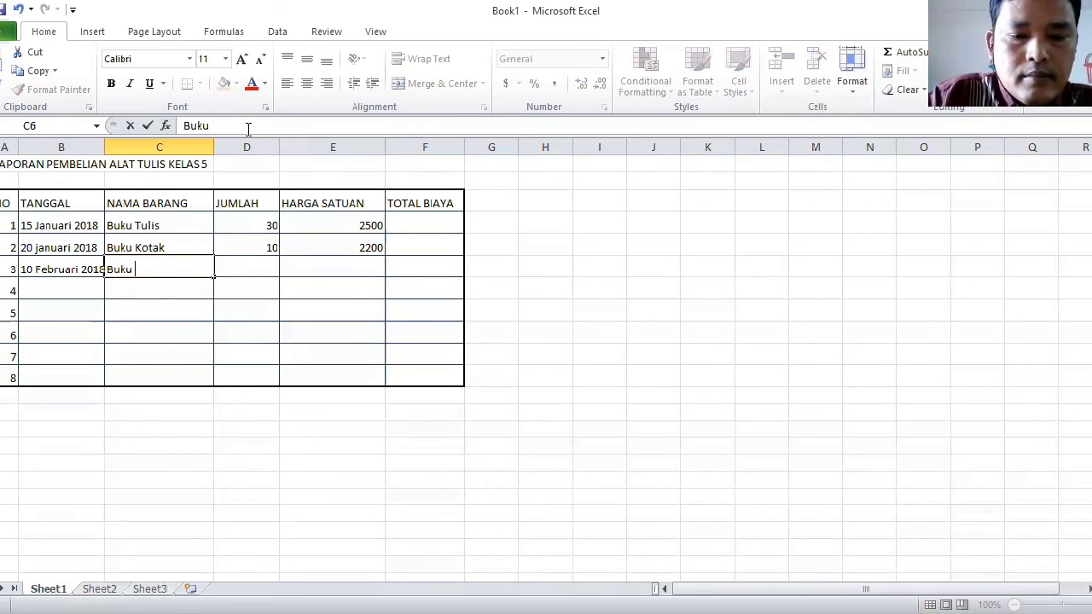
type("Gamb")
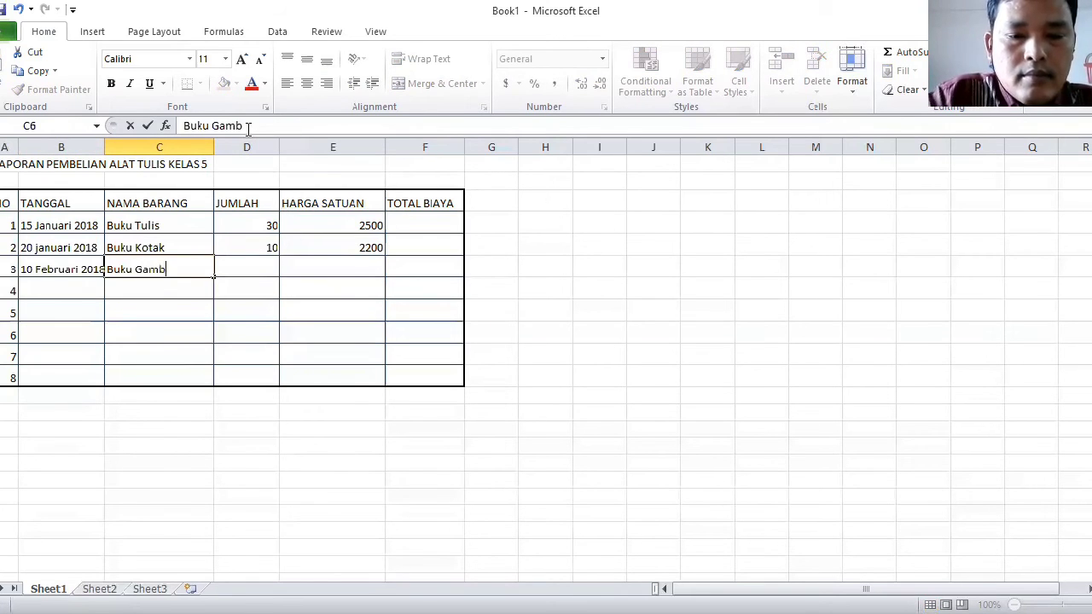
type("ar A")
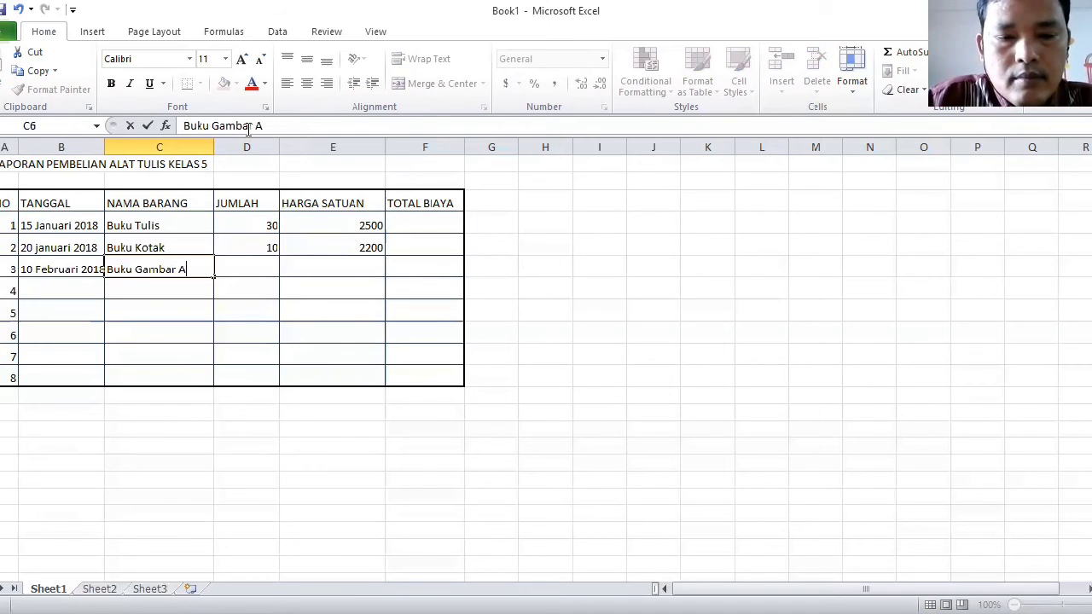
type("3")
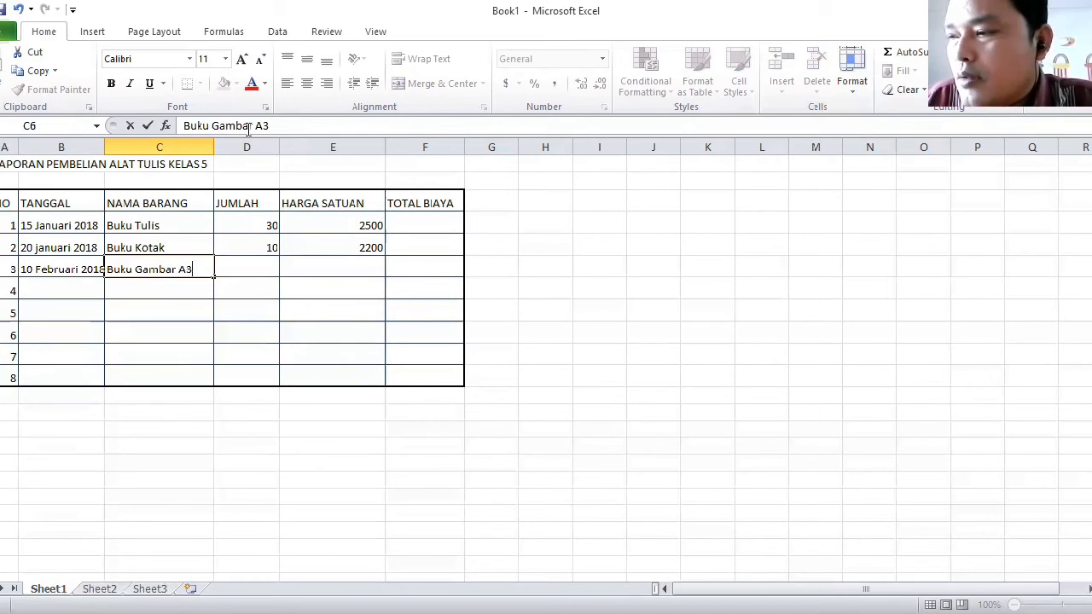
key("Tab")
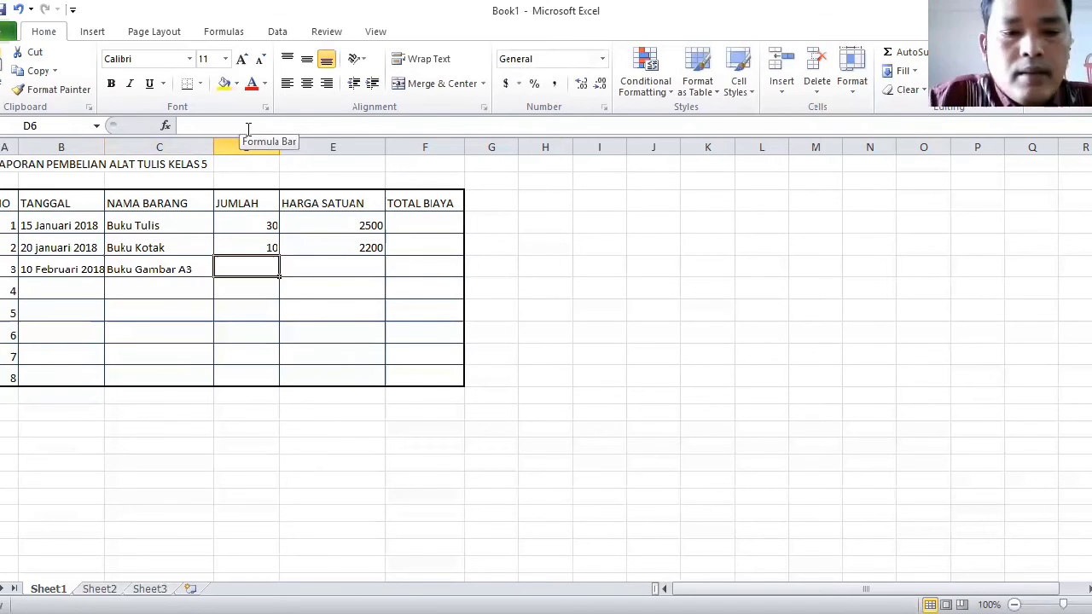
Step: Enter quantity 30 in D6 and unit price 3500 in E6 for the Buku Gambar A3 row
type("30")
key("Tab")
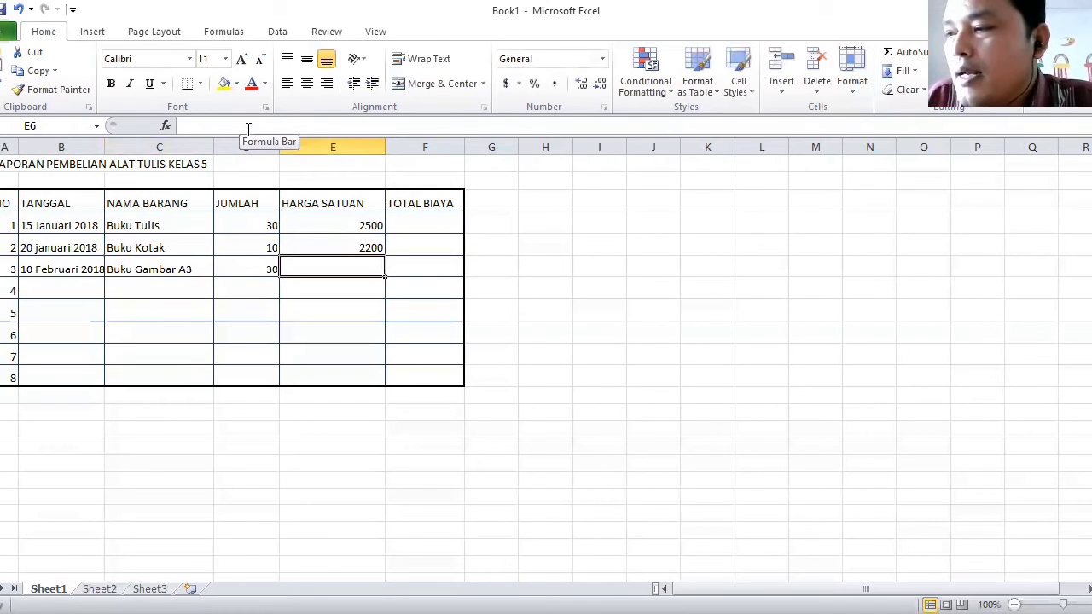
type("3500")
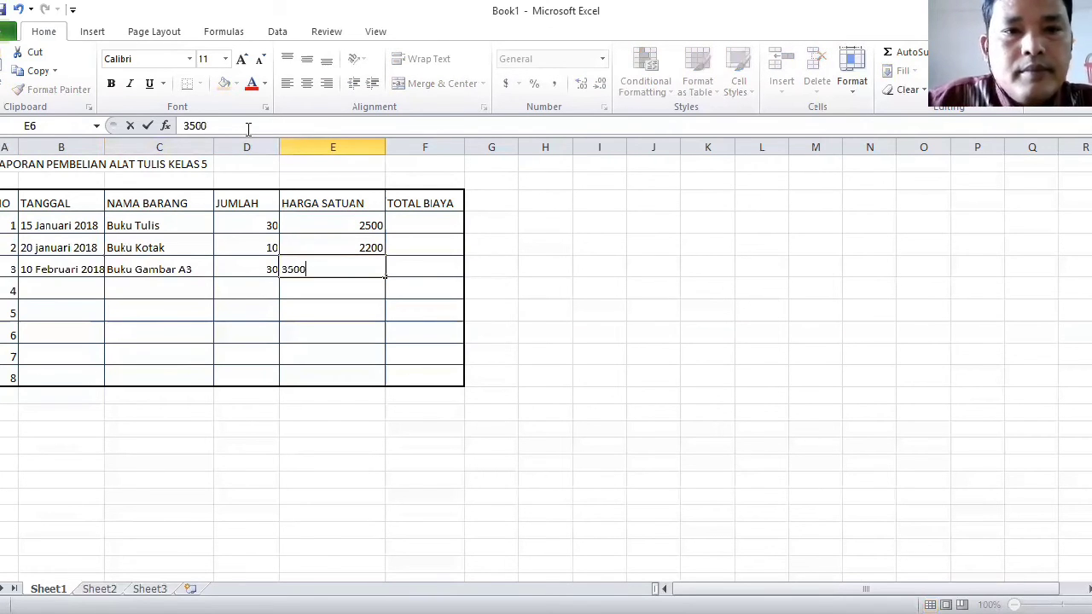
key("Tab")
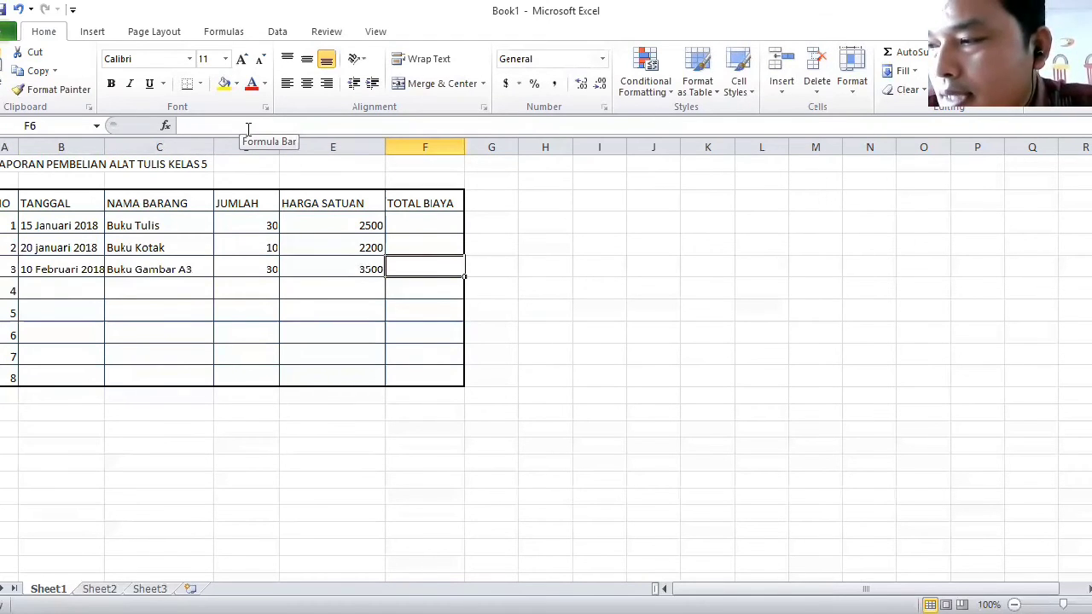
Step: Format the date cells B4:B6 in the TANGGAL column with the Date number category
key("Up")
key("Up")
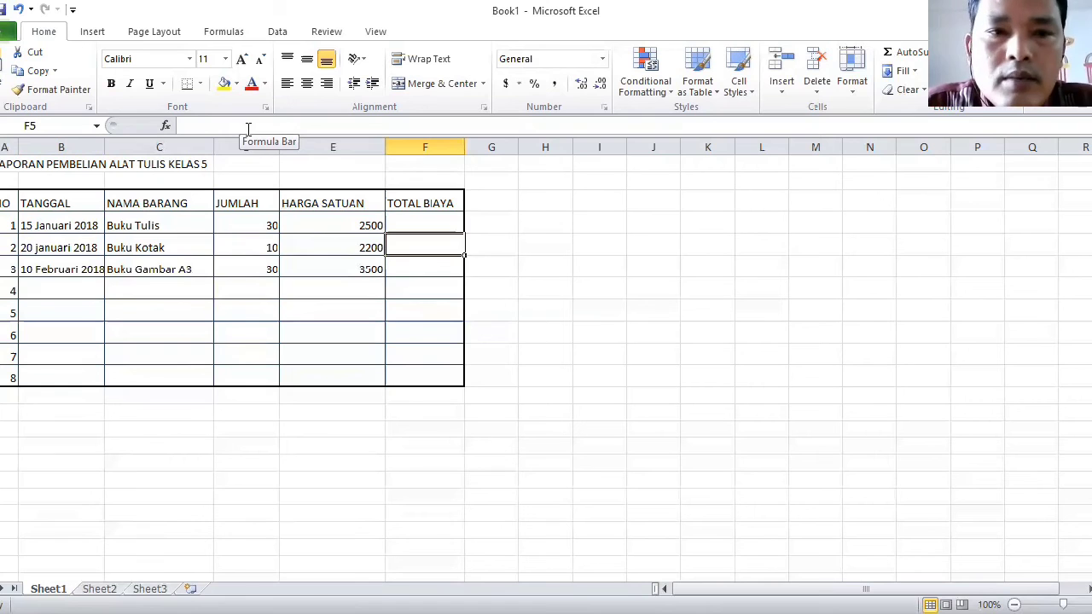
key("Left")
key("Left")
key("Left")
key("Left")
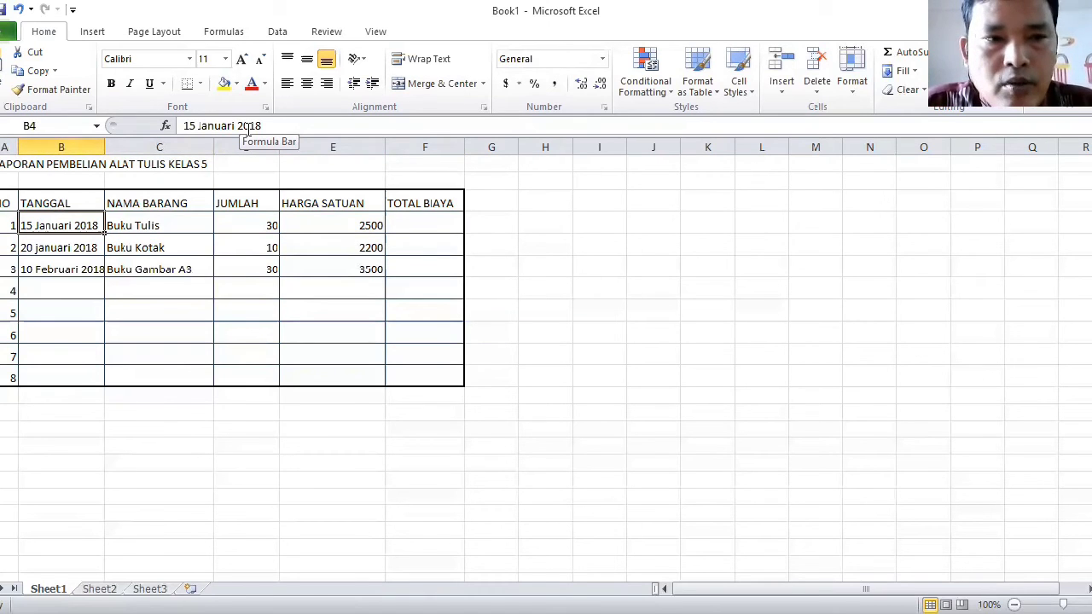
key("shift+Down")
key("shift+Down")
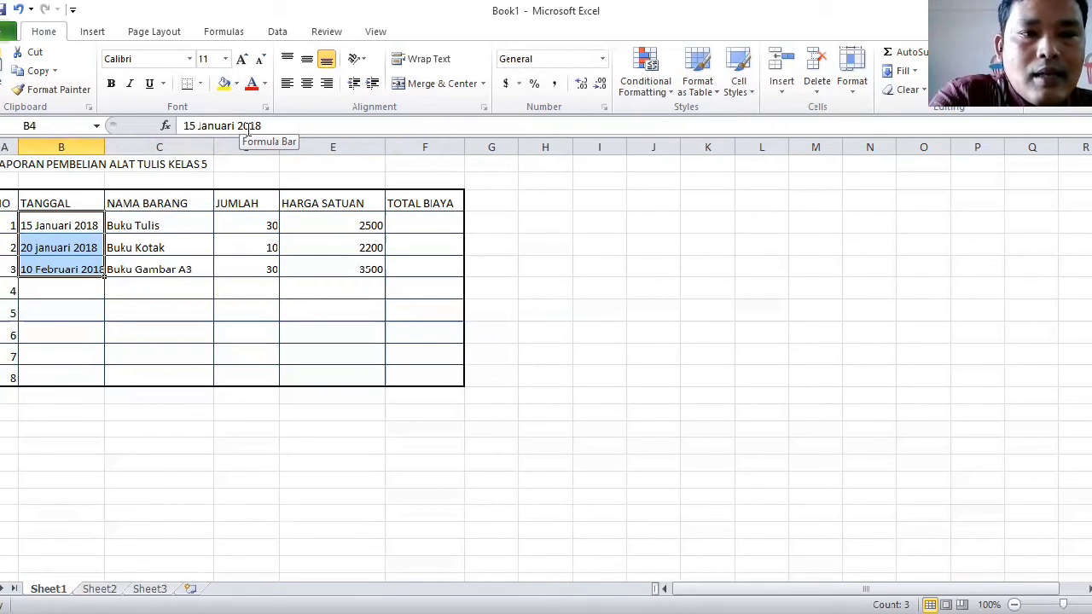
key("ctrl+1")
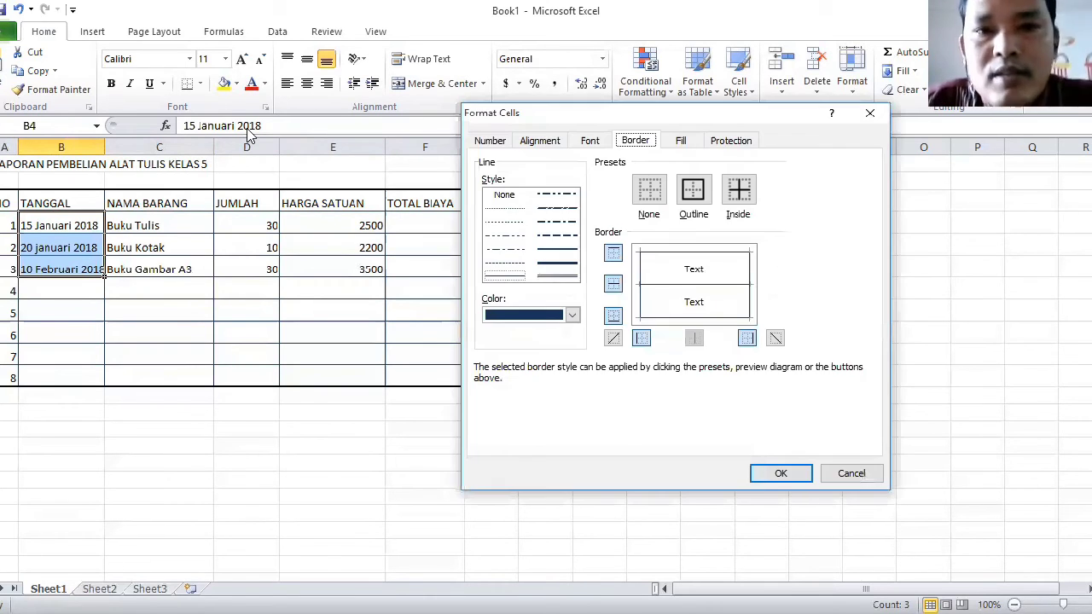
left_click(491, 141)
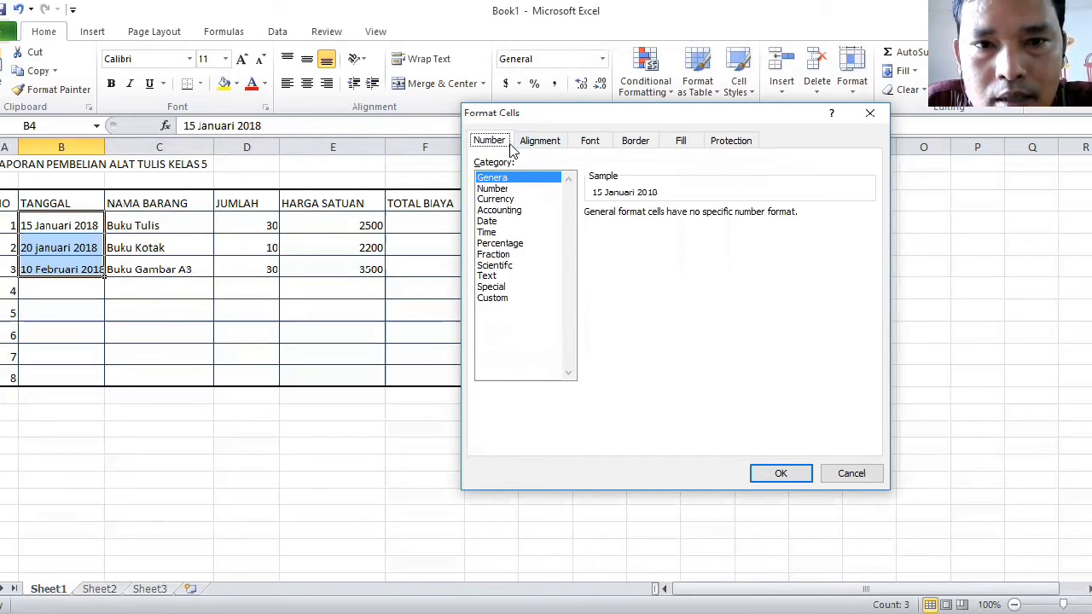
left_click(487, 222)
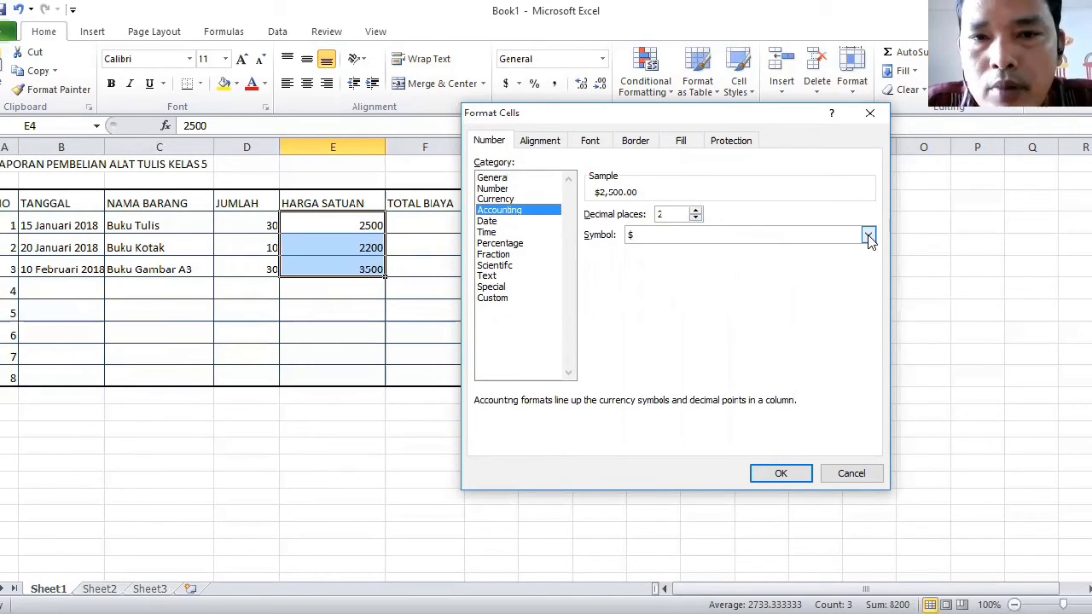
Step: Apply the Accounting format with the Rp Indonesian symbol and two decimal places to the unit prices in E4:E6
left_click(868, 235)
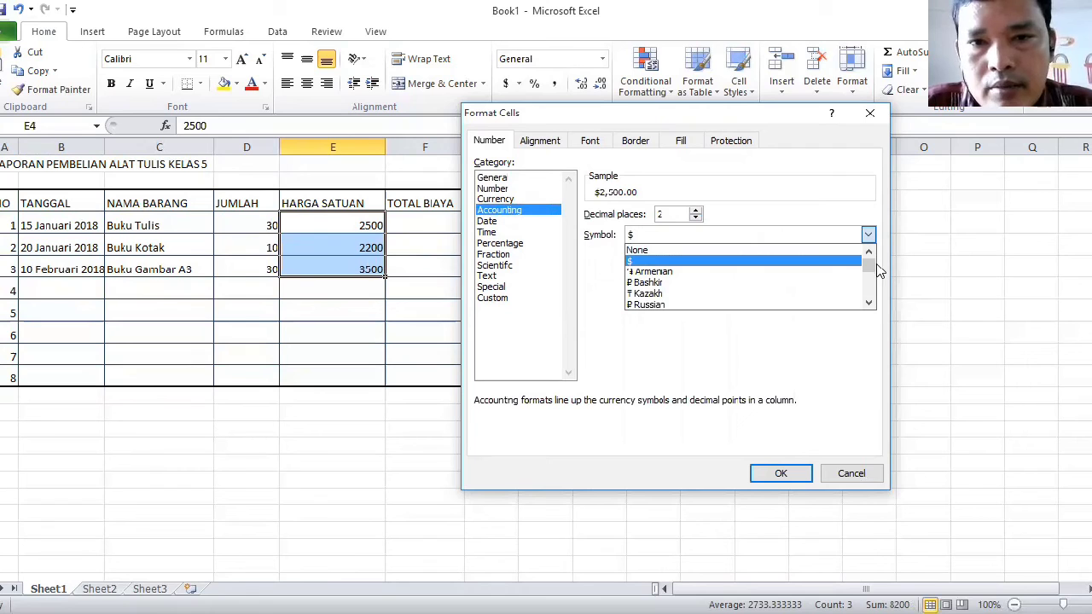
left_click(867, 304)
scroll(867, 305, "down", 4)
scroll(868, 305, "down", 4)
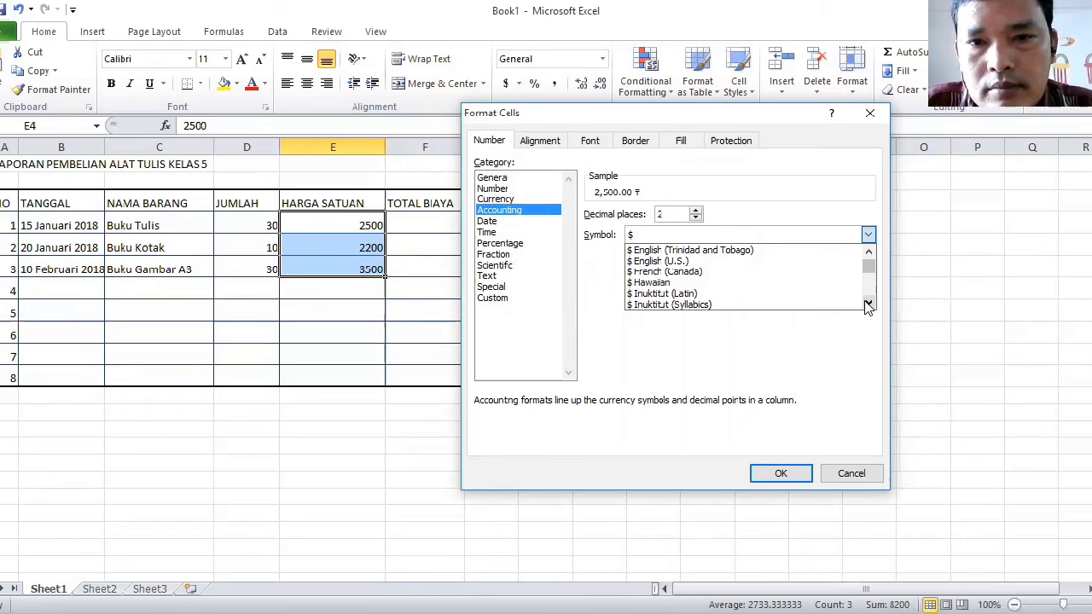
scroll(868, 305, "down", 10)
scroll(867, 304, "down", 10)
scroll(866, 307, "down", 6)
scroll(868, 307, "down", 7)
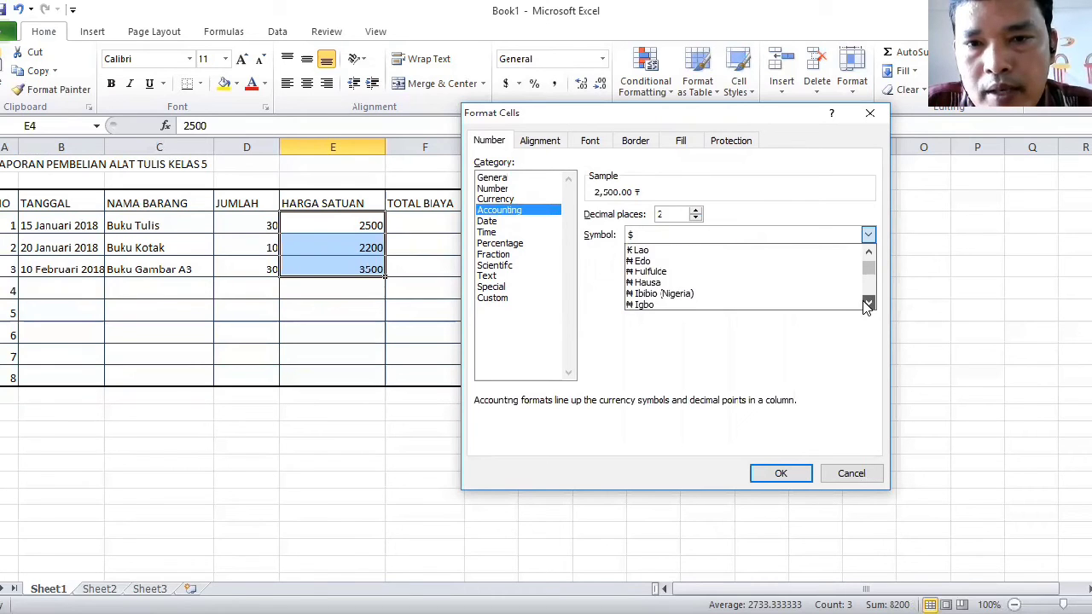
left_click(867, 305)
left_click(867, 305)
left_click(868, 305)
left_click(868, 305)
left_click(868, 305)
left_click(868, 304)
left_click(867, 304)
left_click(868, 304)
left_click(868, 305)
left_click(868, 304)
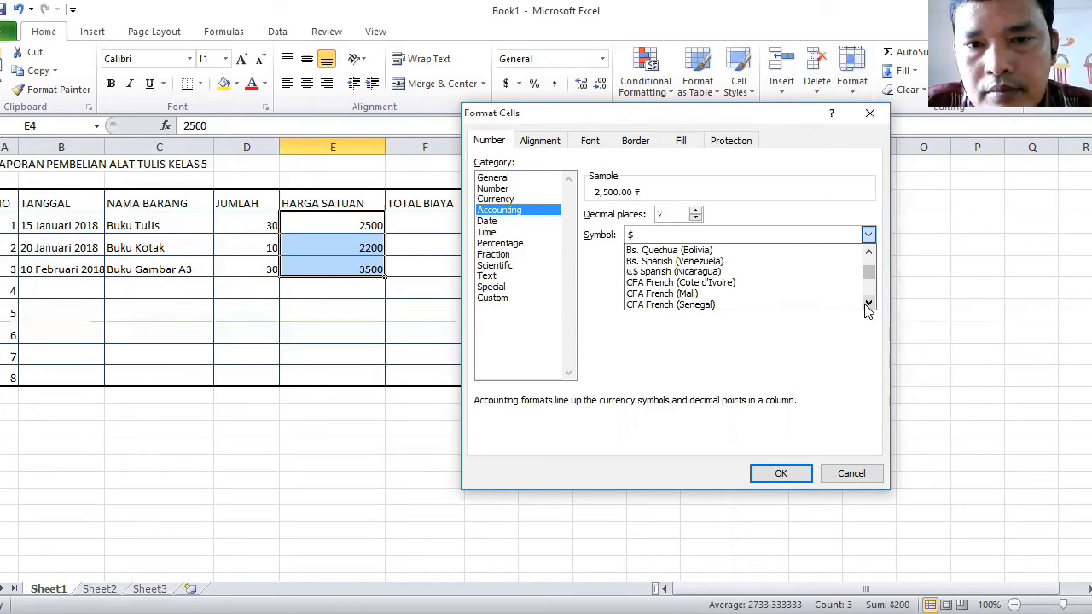
left_click(868, 305)
left_click(868, 305)
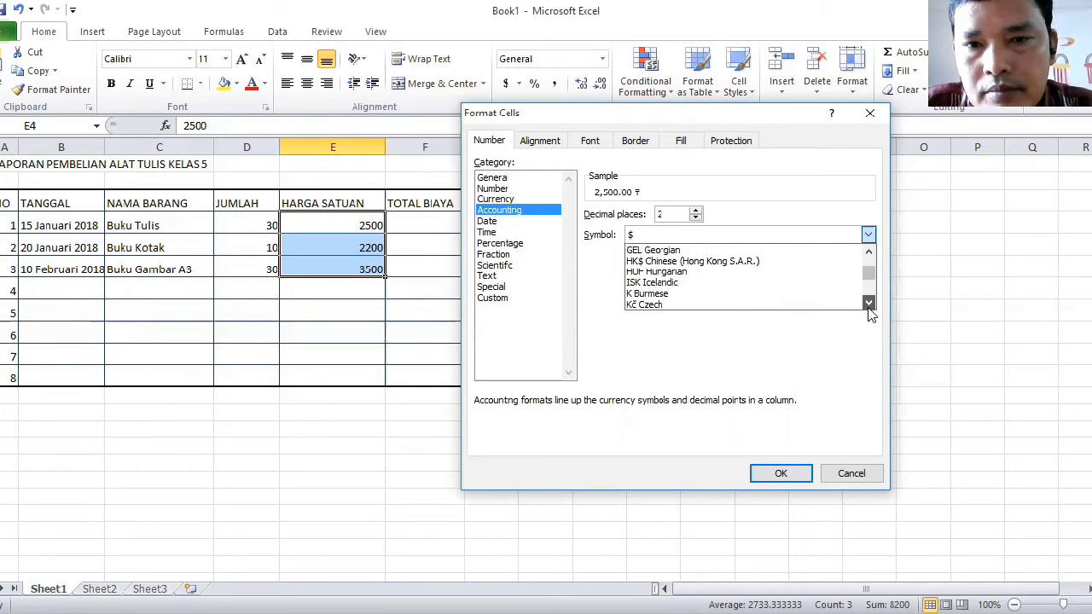
left_click(868, 304)
left_click(867, 305)
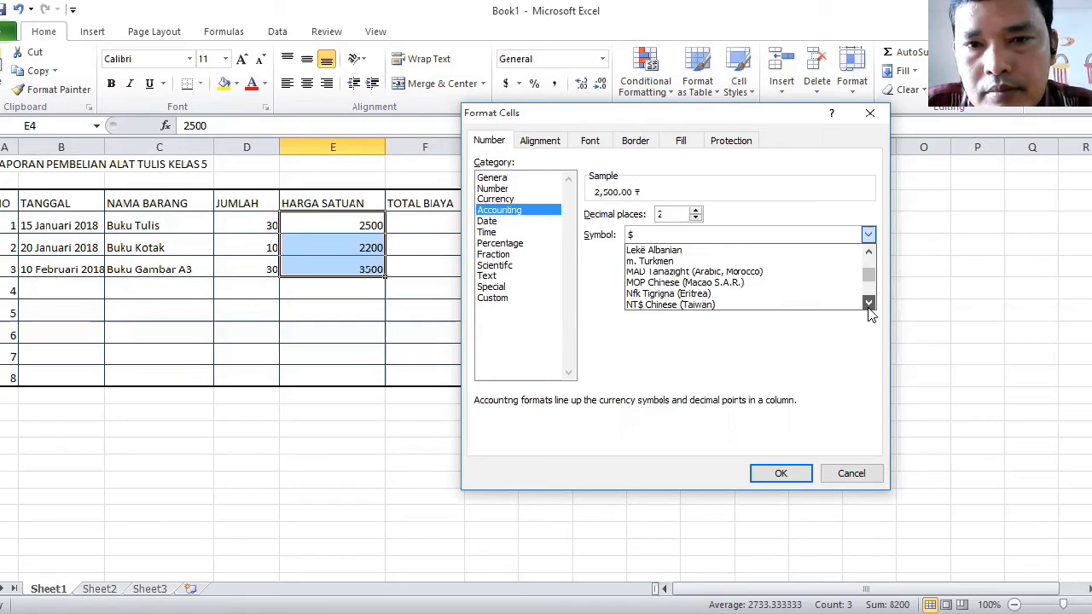
left_click(867, 305)
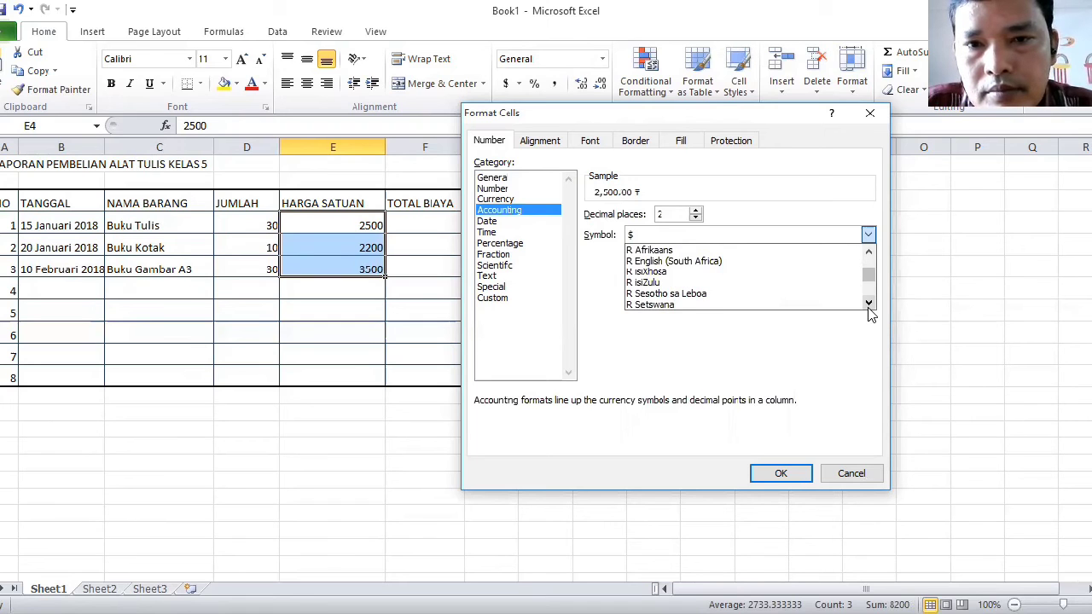
left_click(868, 305)
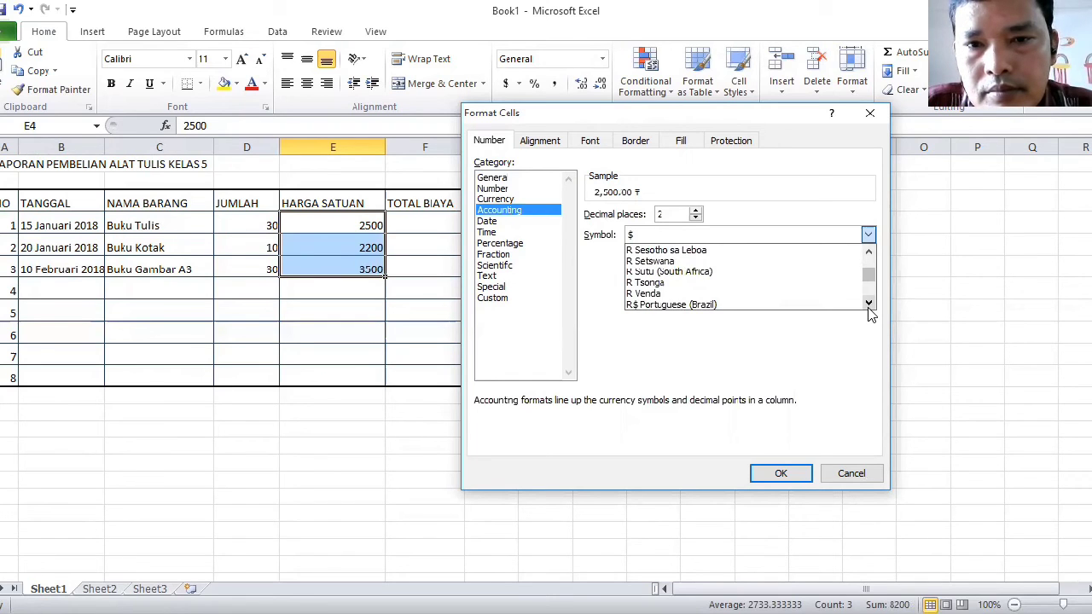
left_click(867, 304)
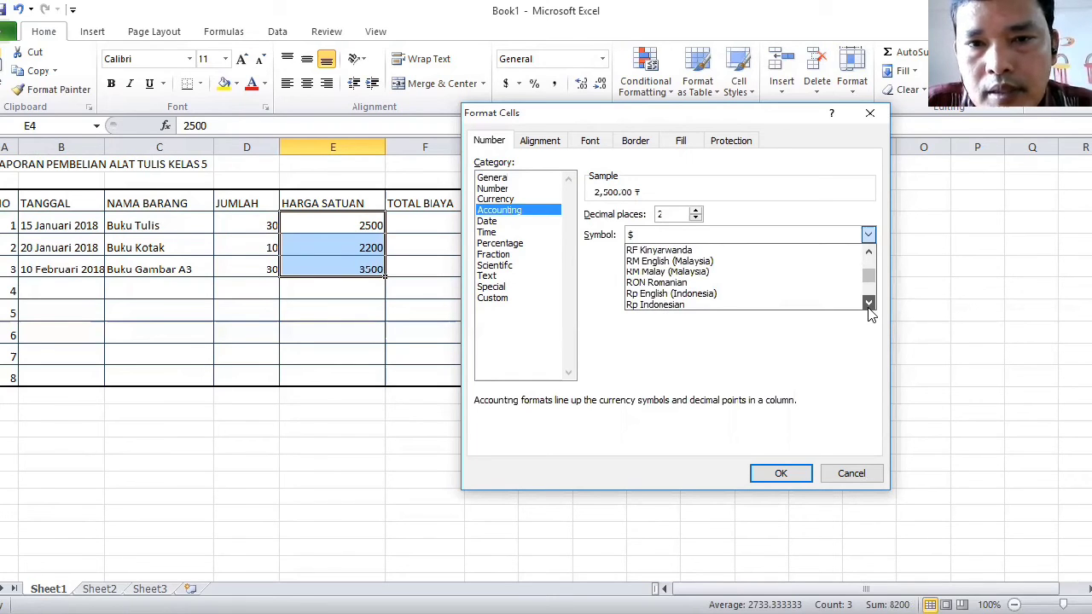
left_click(742, 306)
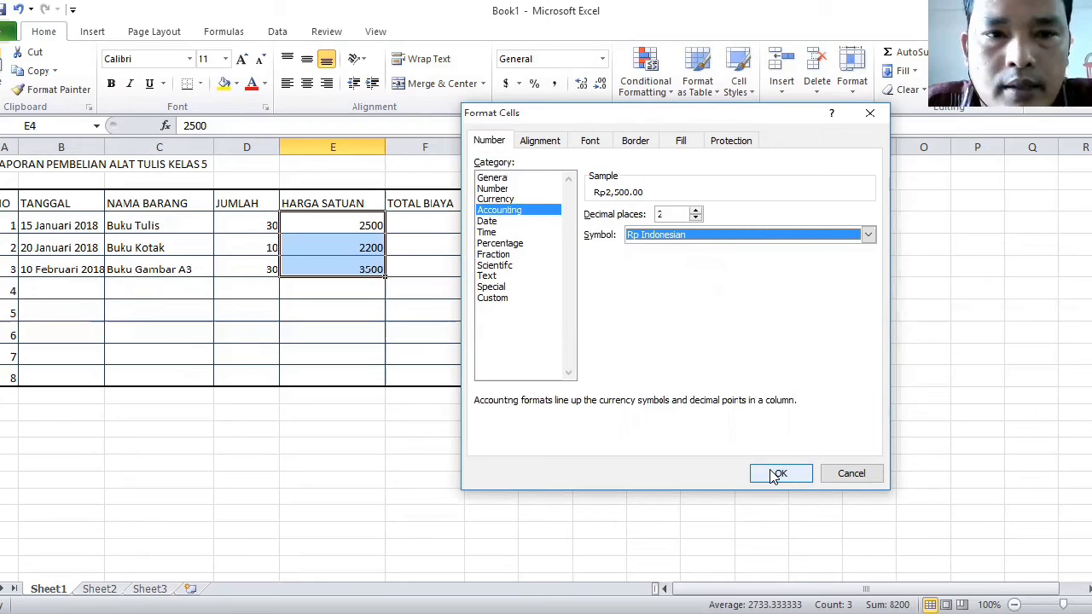
key("Return")
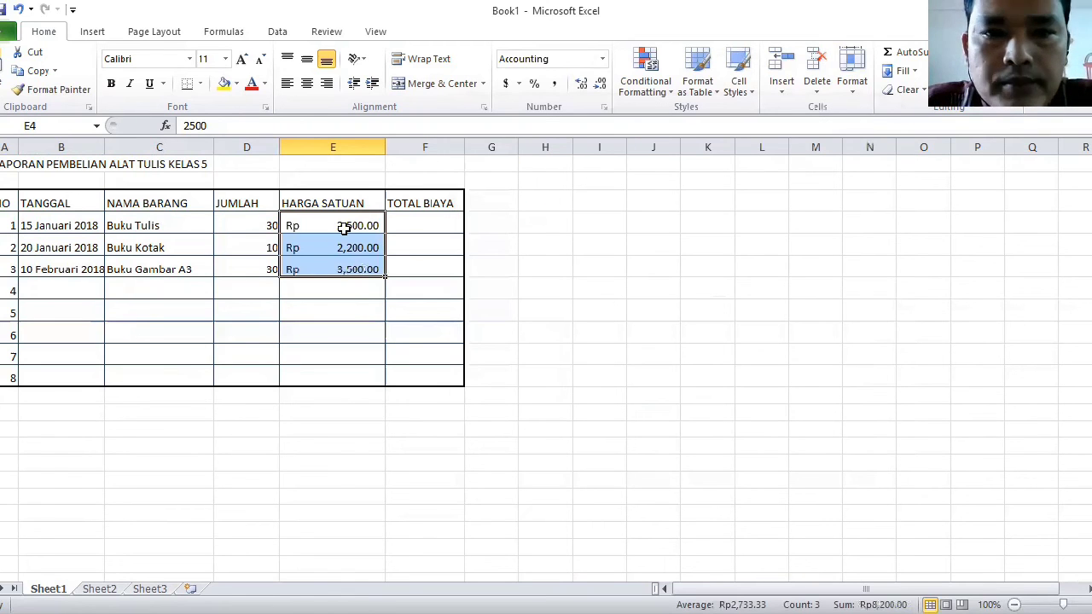
Step: Insert the SUM function in F4 with D4*E4 as its argument to calculate the Buku Tulis total cost
left_click(411, 225)
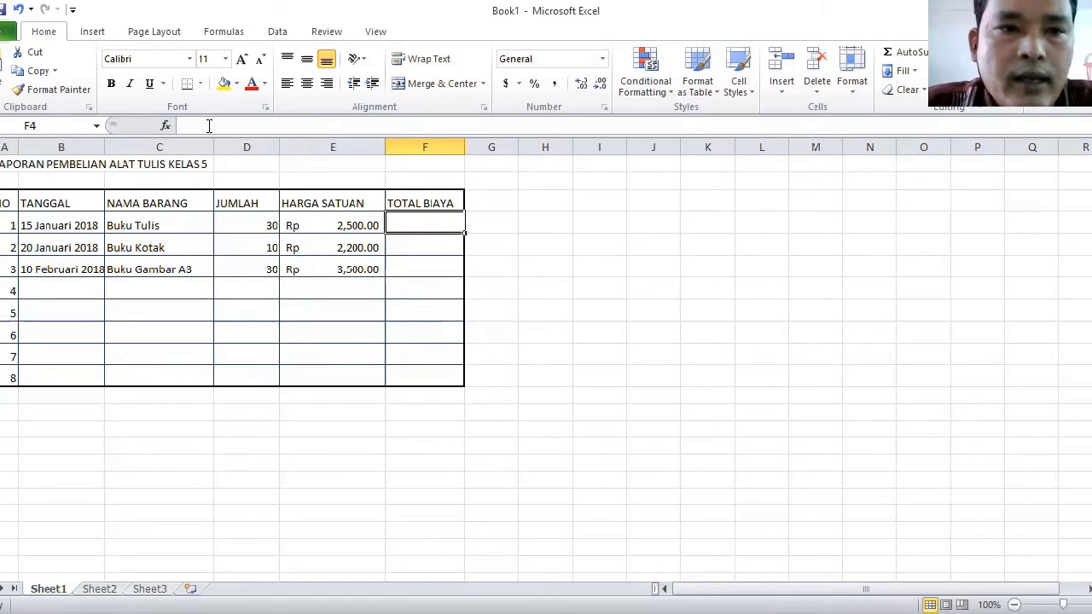
left_click(166, 126)
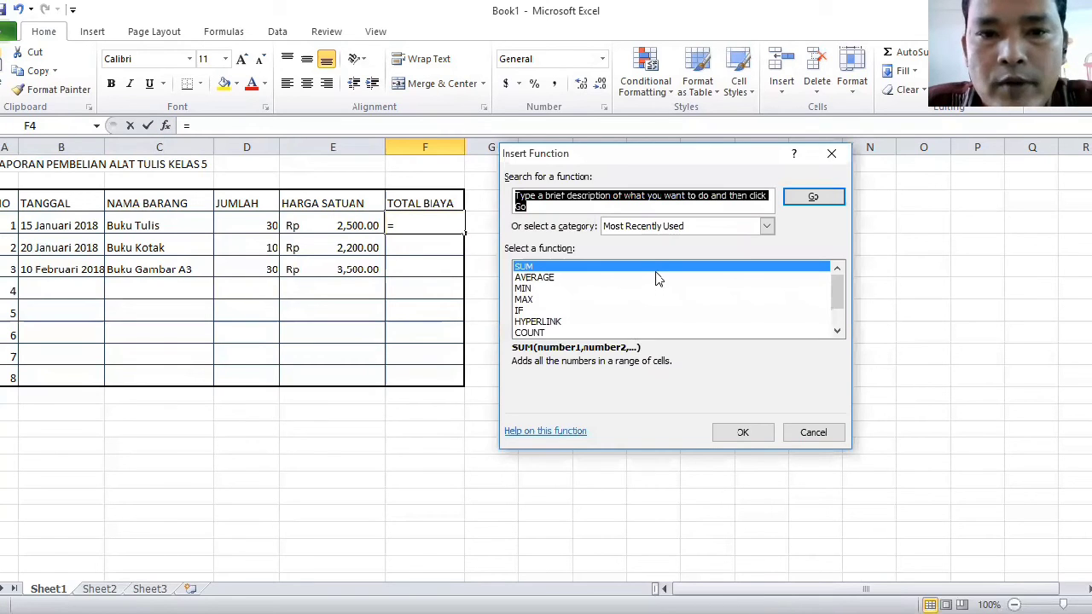
left_click(656, 270)
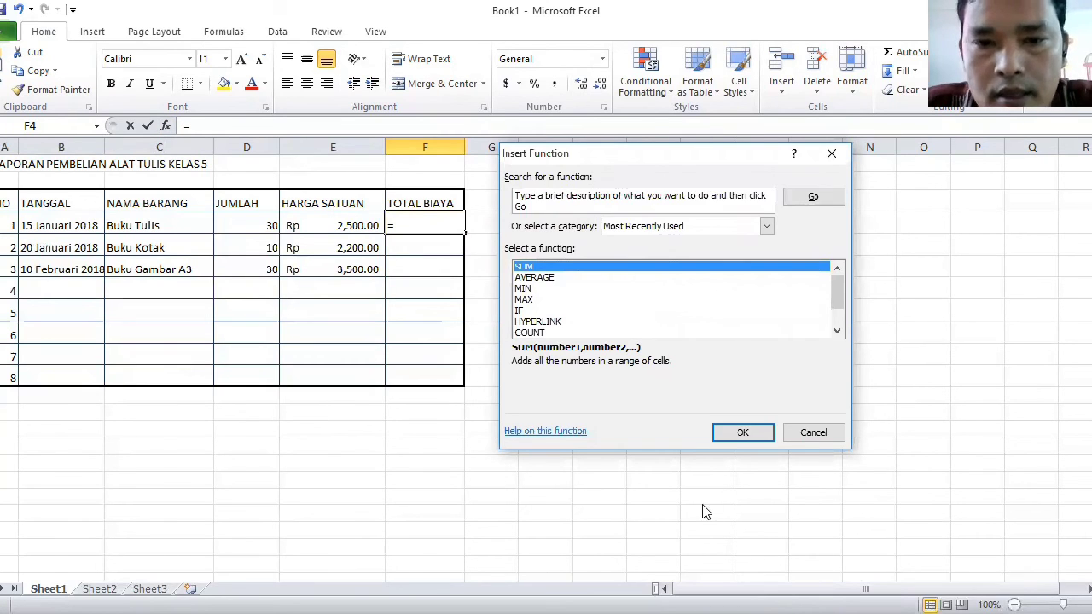
left_click(731, 438)
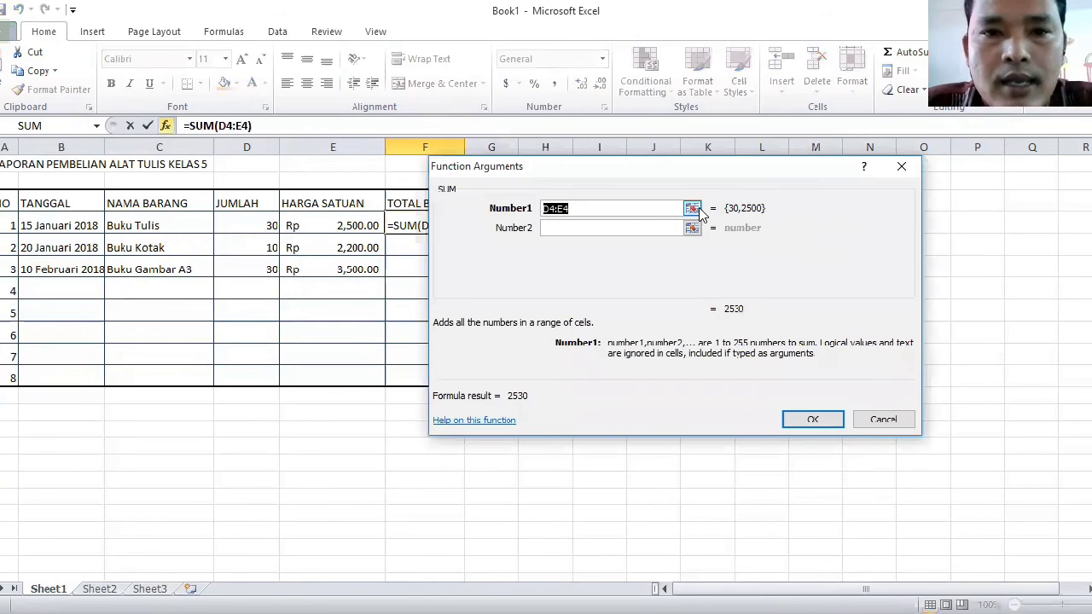
left_click(695, 209)
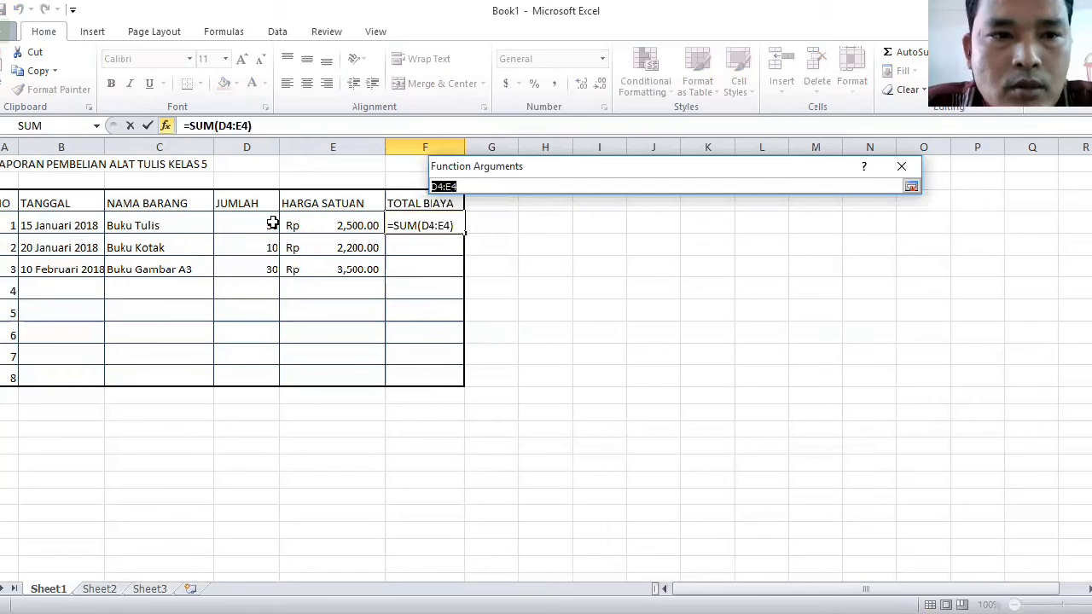
left_click(272, 224)
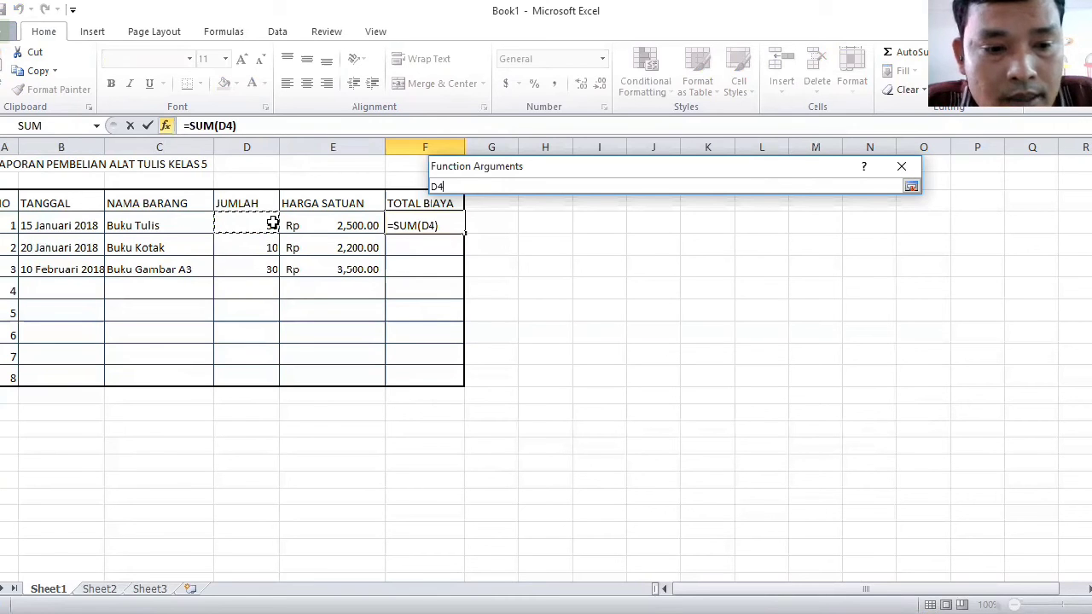
type("*")
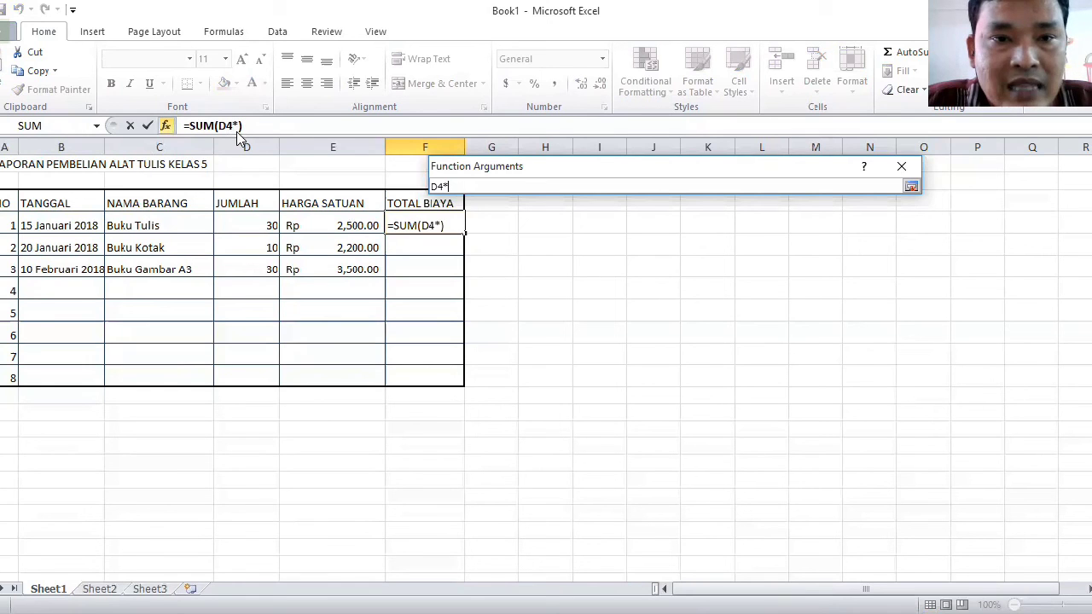
left_click(350, 221)
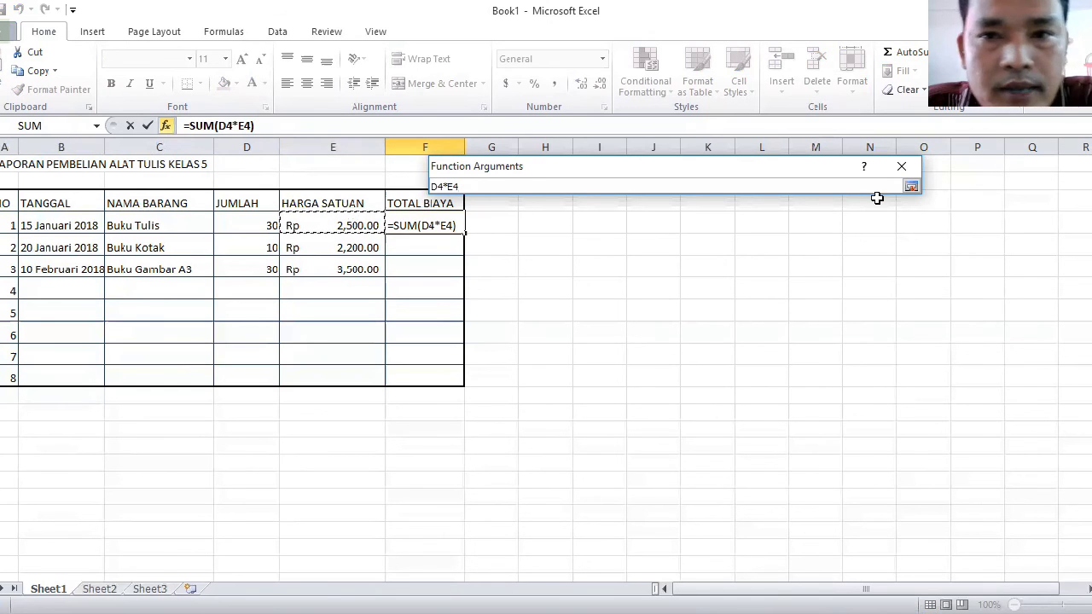
left_click(910, 187)
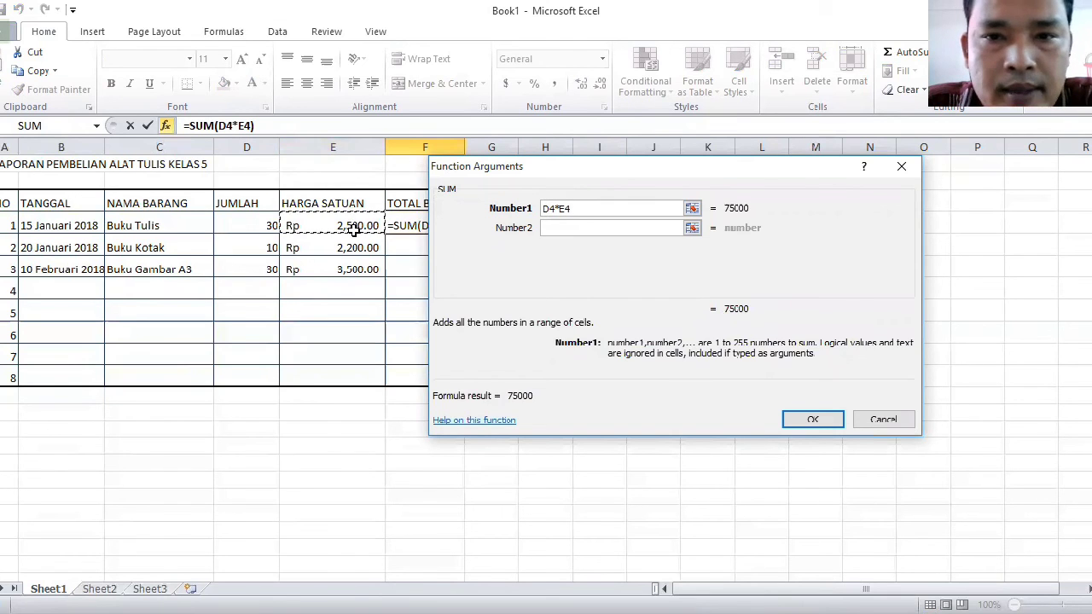
left_click(810, 420)
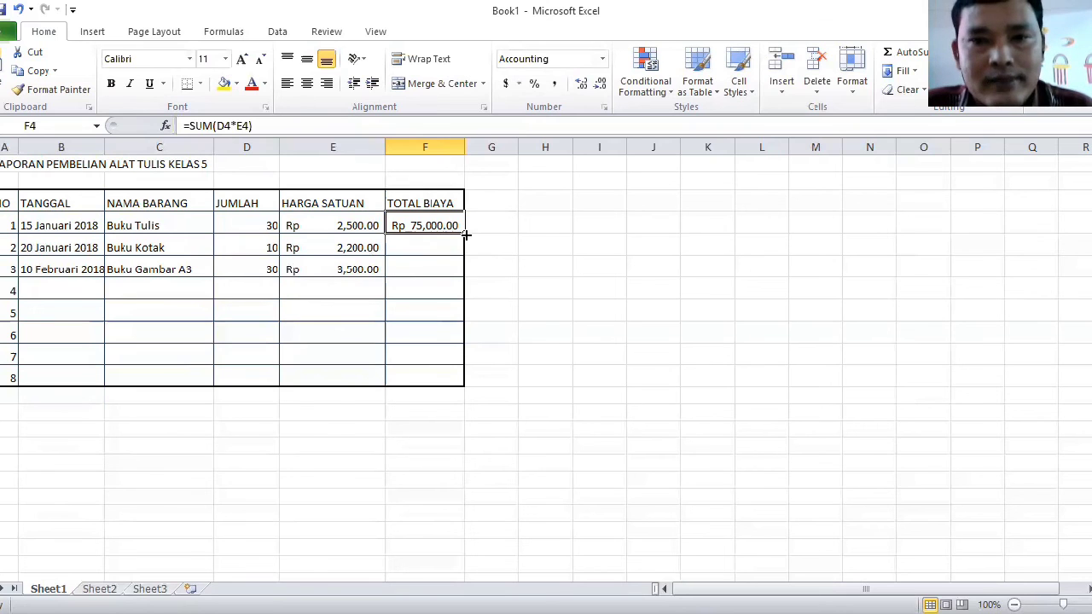
Step: Fill the total cost formula from F4 down to F6 and widen column F to fit the amounts
left_click_drag(466, 235, 461, 279)
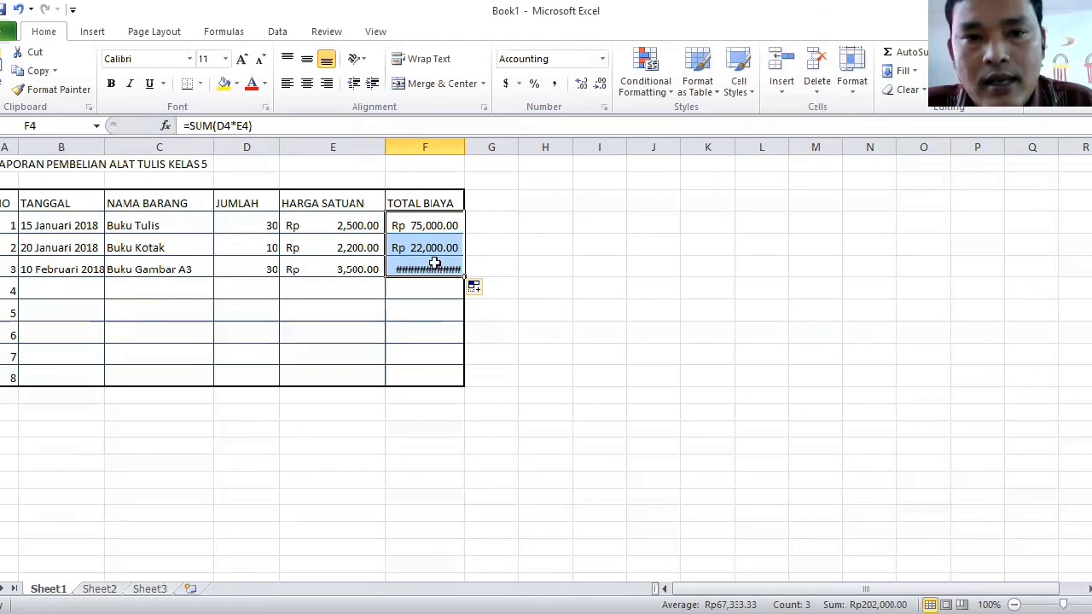
left_click_drag(463, 148, 483, 142)
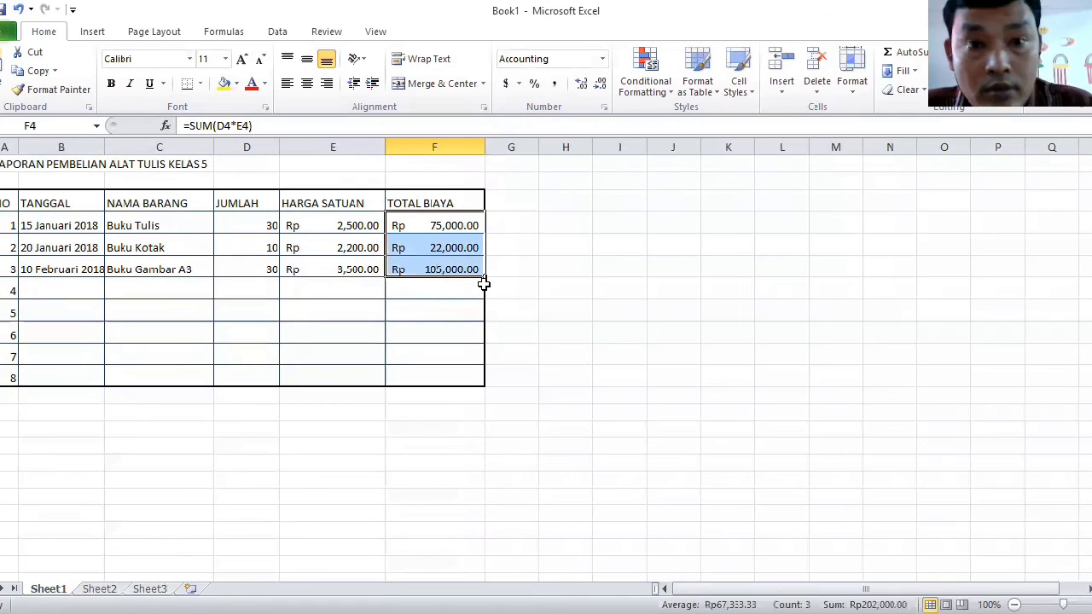
Step: Extend the total cost formula down through F11 to cover the remaining numbered rows of the table
left_click_drag(484, 277, 487, 377)
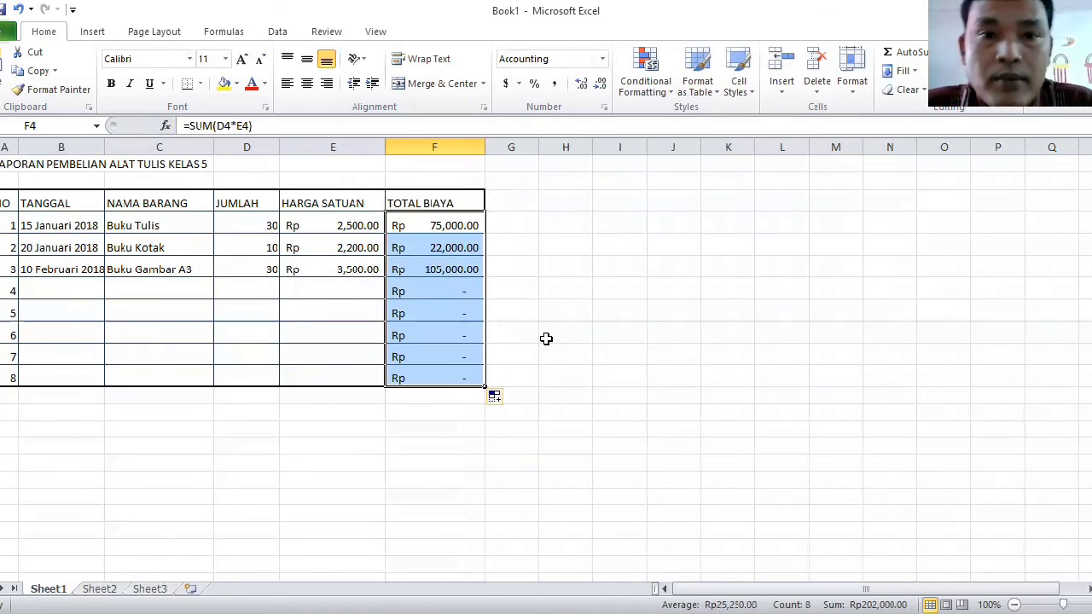
left_click(547, 341)
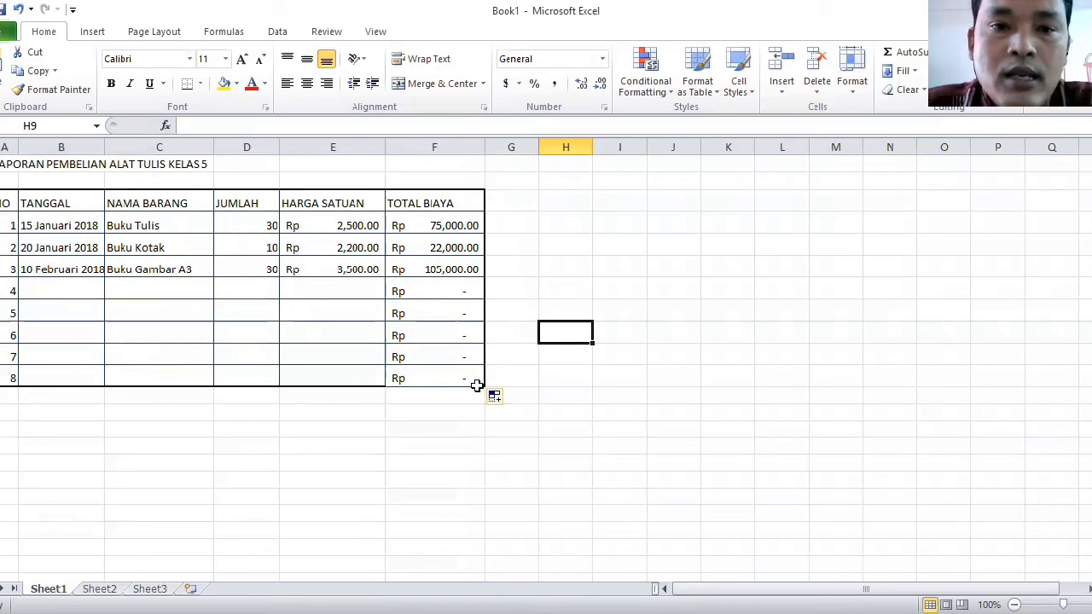
left_click(467, 224)
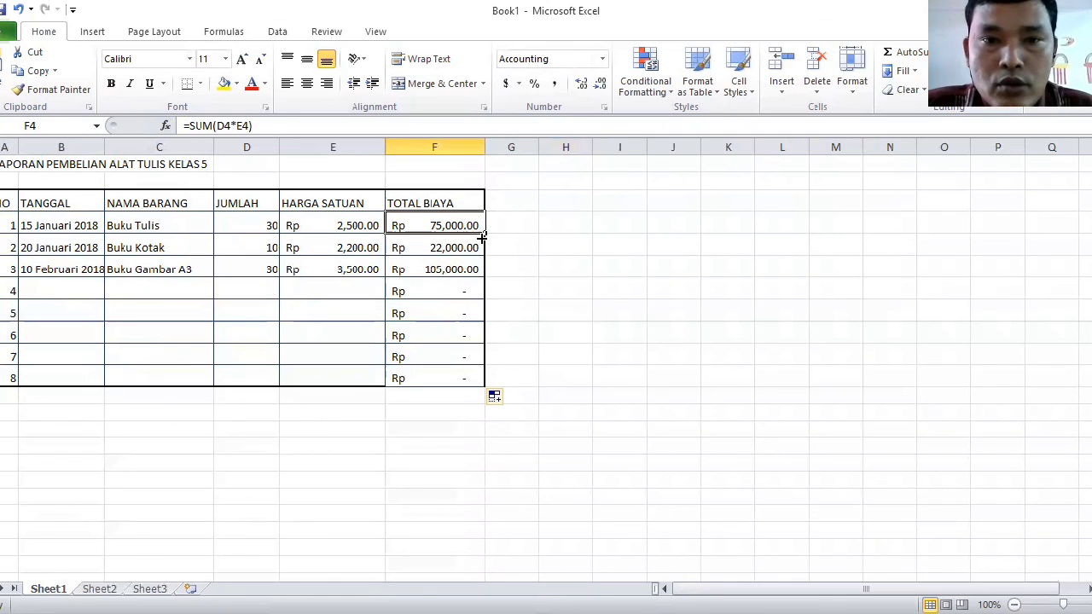
left_click_drag(485, 232, 489, 383)
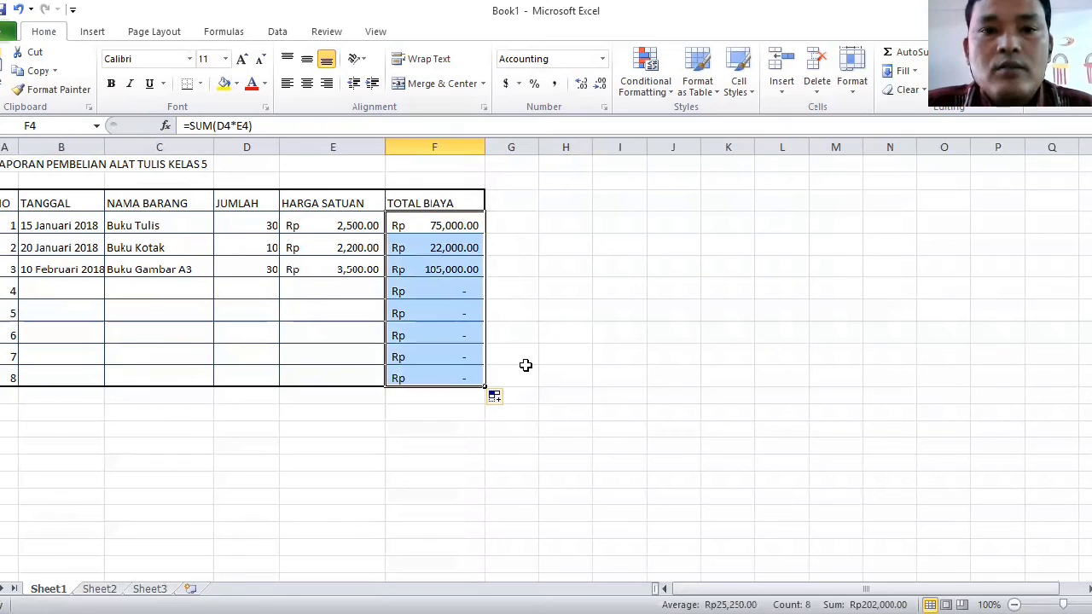
left_click(530, 367)
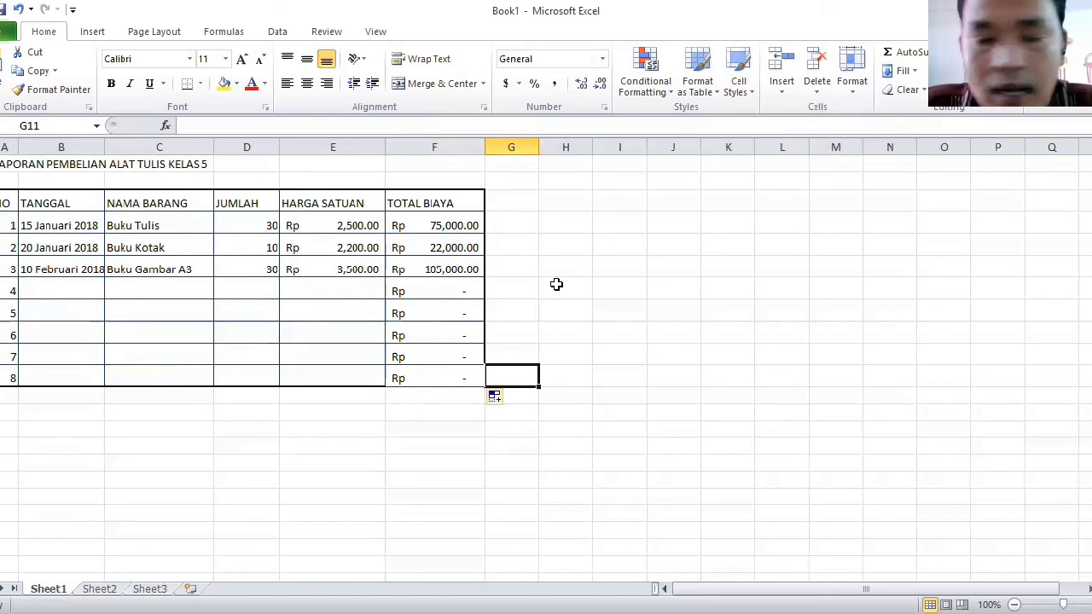
Step: Merge the title cells A1:F1 with wrapped text and set both horizontal and vertical alignment to Center
left_click(8, 166)
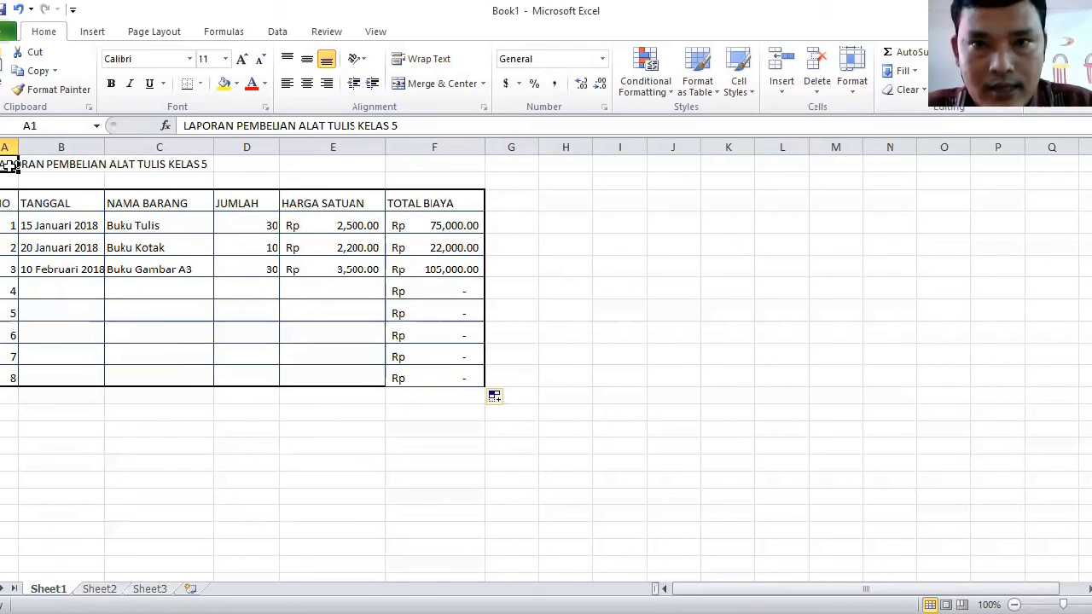
key("shift+Right")
key("shift+Right")
key("shift+Right")
key("shift+Right")
key("shift+Right")
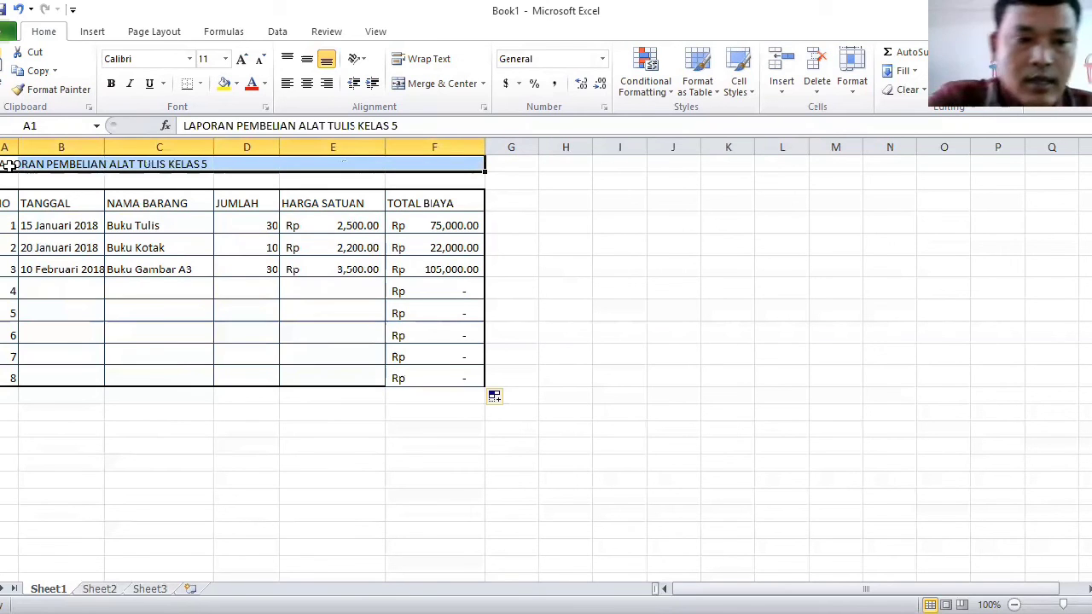
key("ctrl+1")
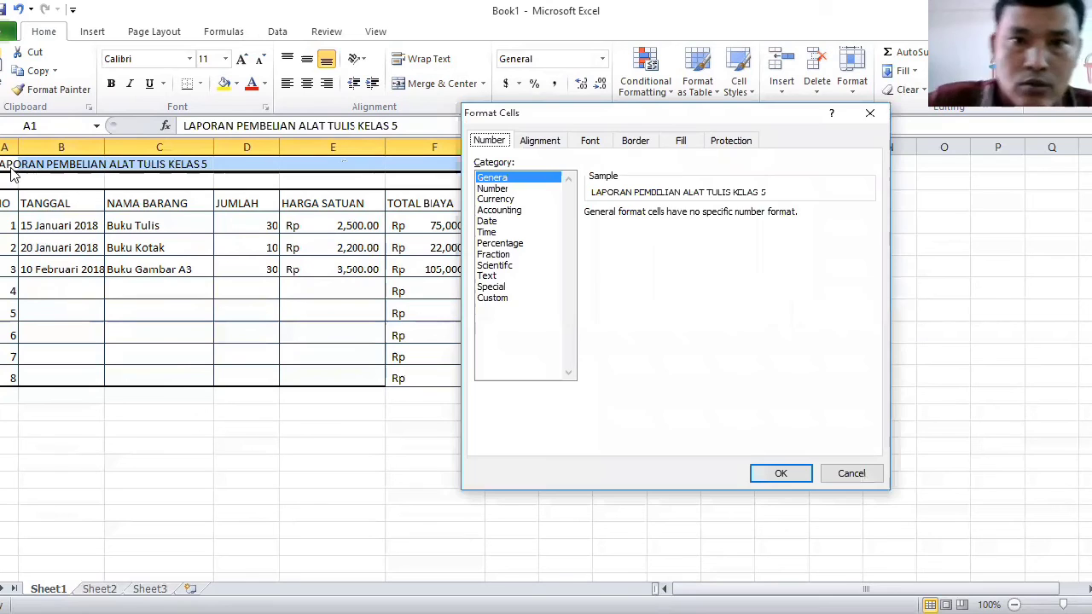
left_click(540, 140)
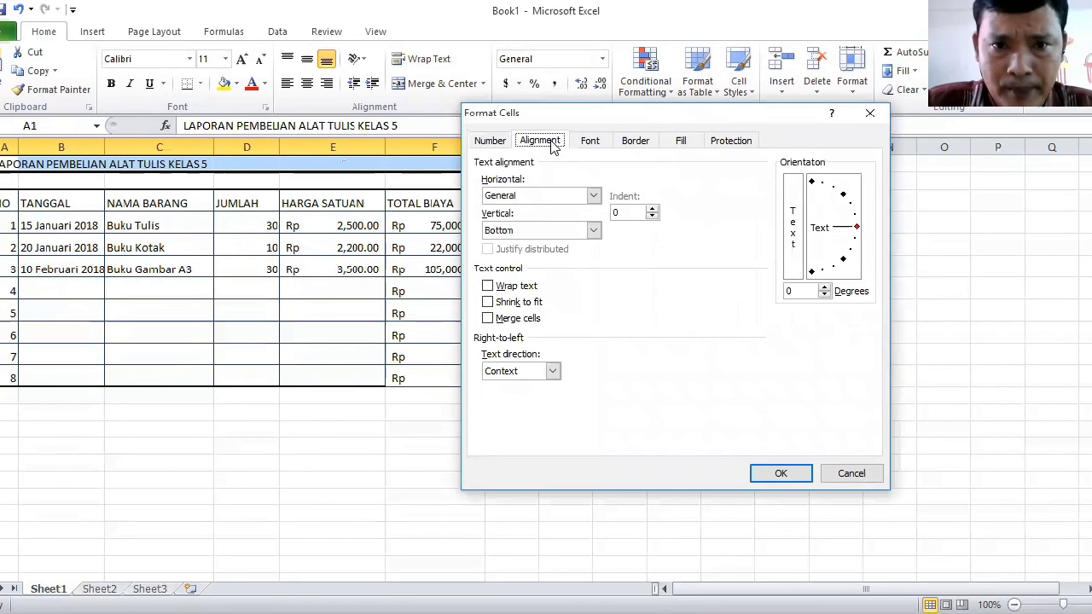
left_click(593, 196)
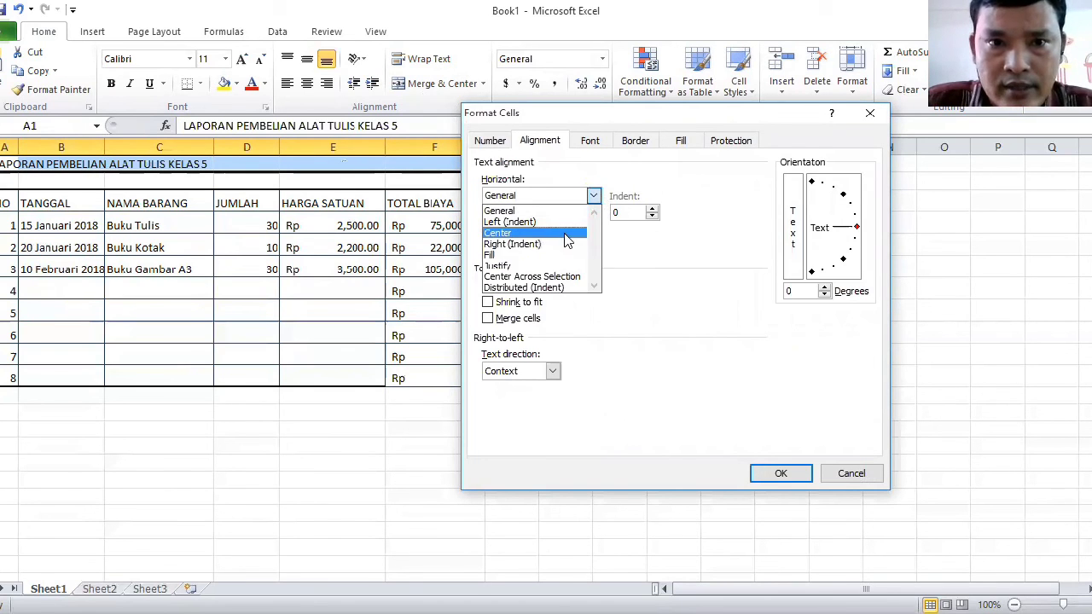
left_click(565, 235)
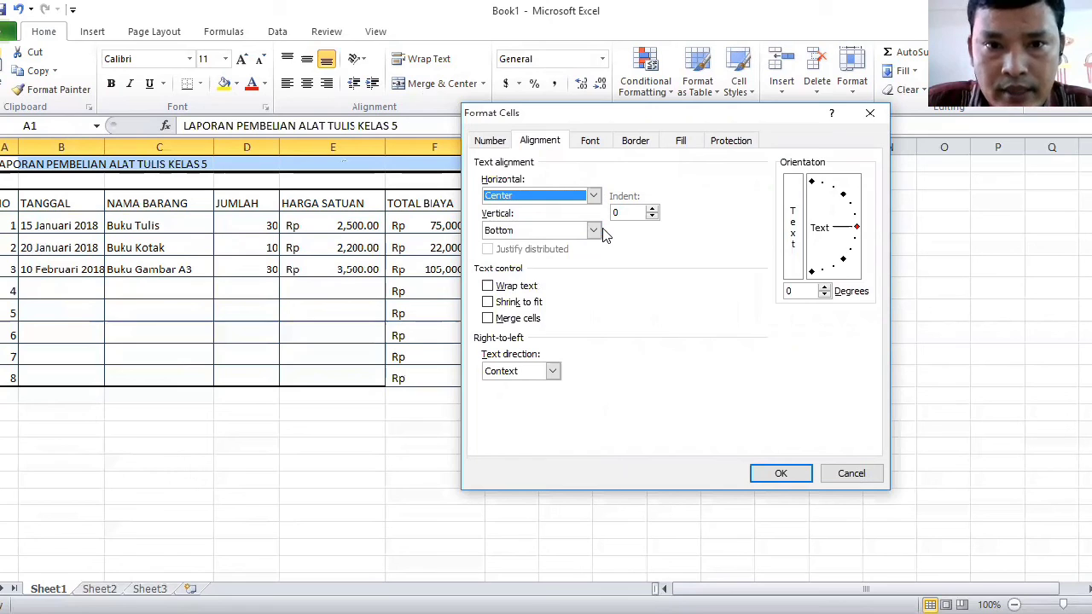
left_click(593, 230)
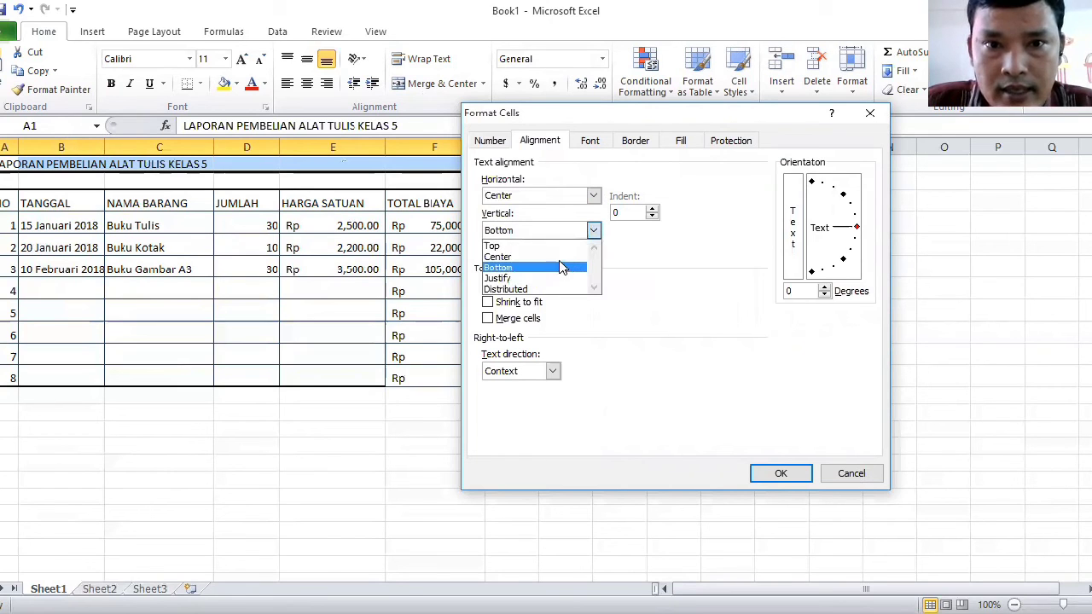
left_click(546, 257)
left_click(488, 286)
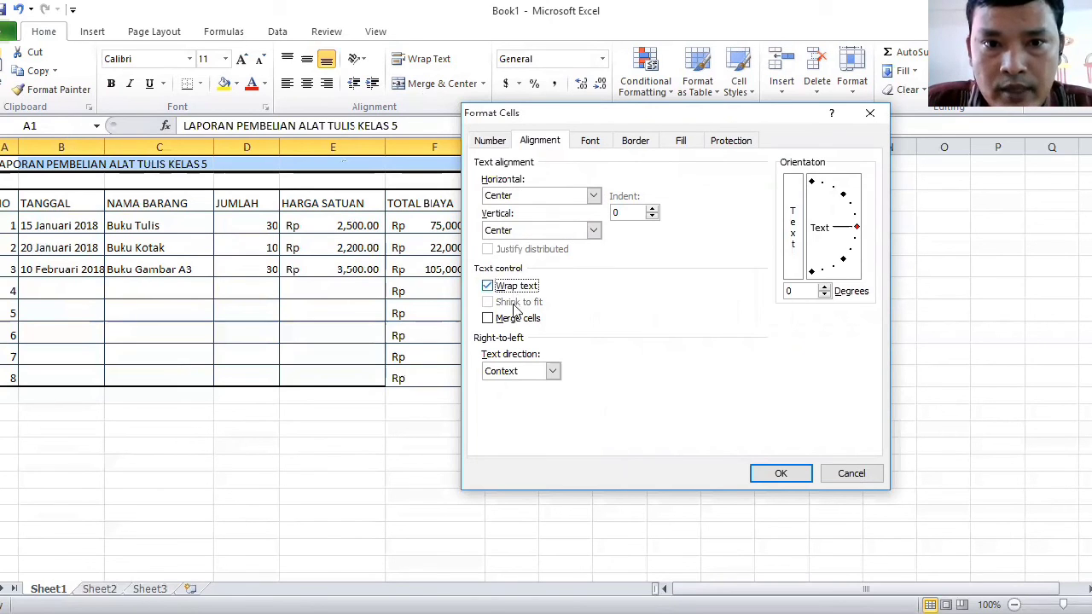
left_click(517, 320)
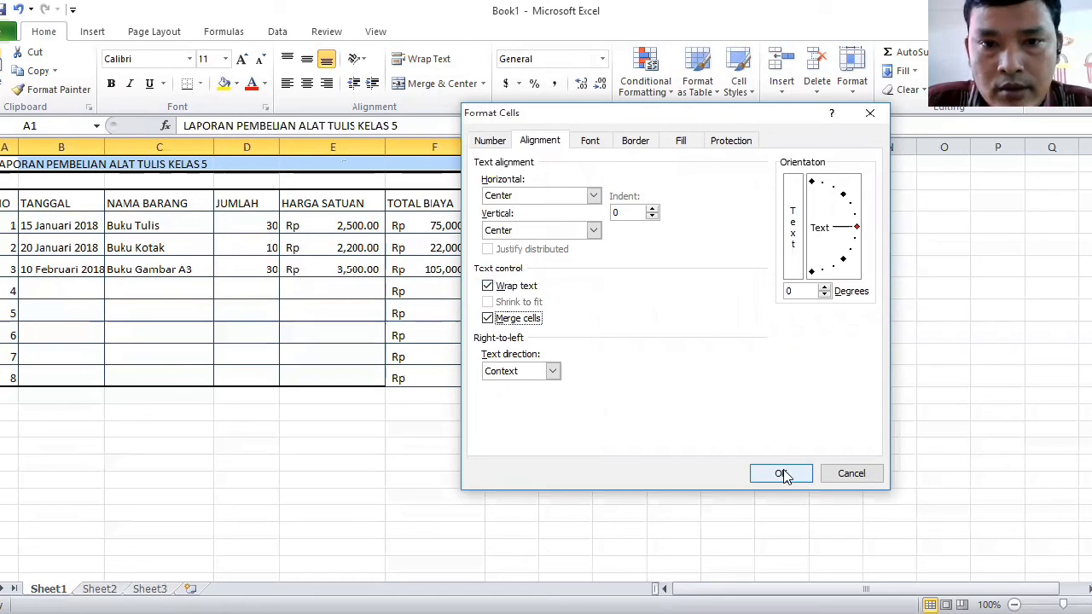
left_click(783, 474)
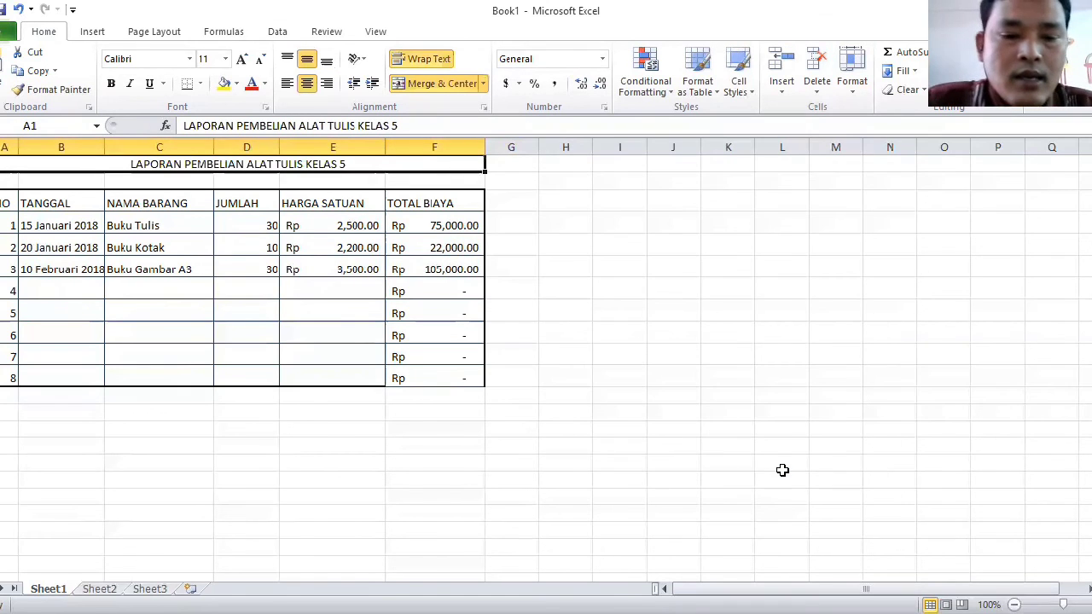
Step: Make the report title bold and set its font to Arial Black at size 14
key("ctrl+b")
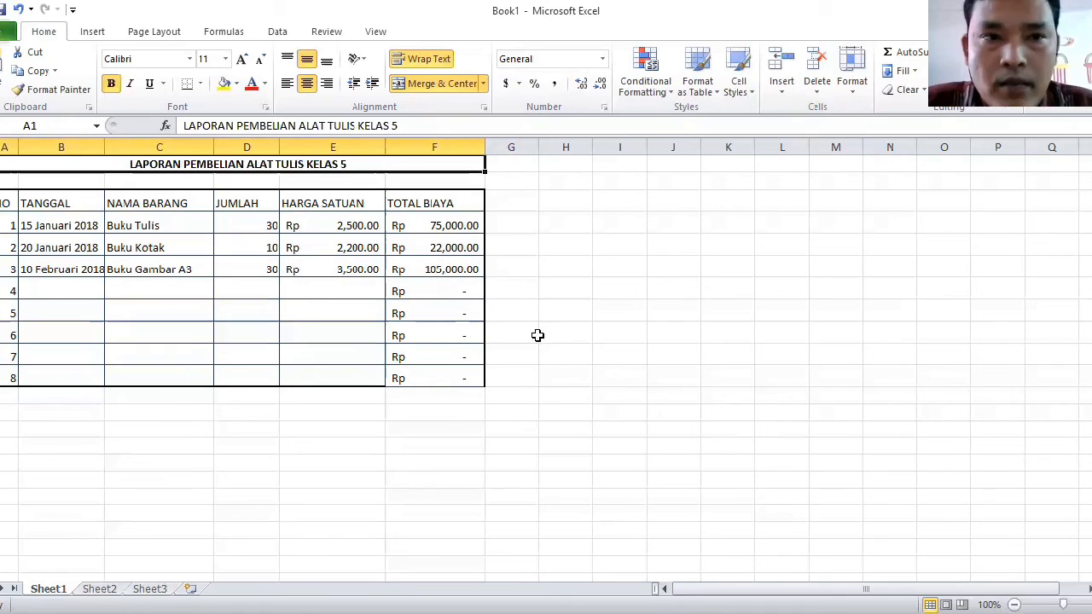
left_click(189, 60)
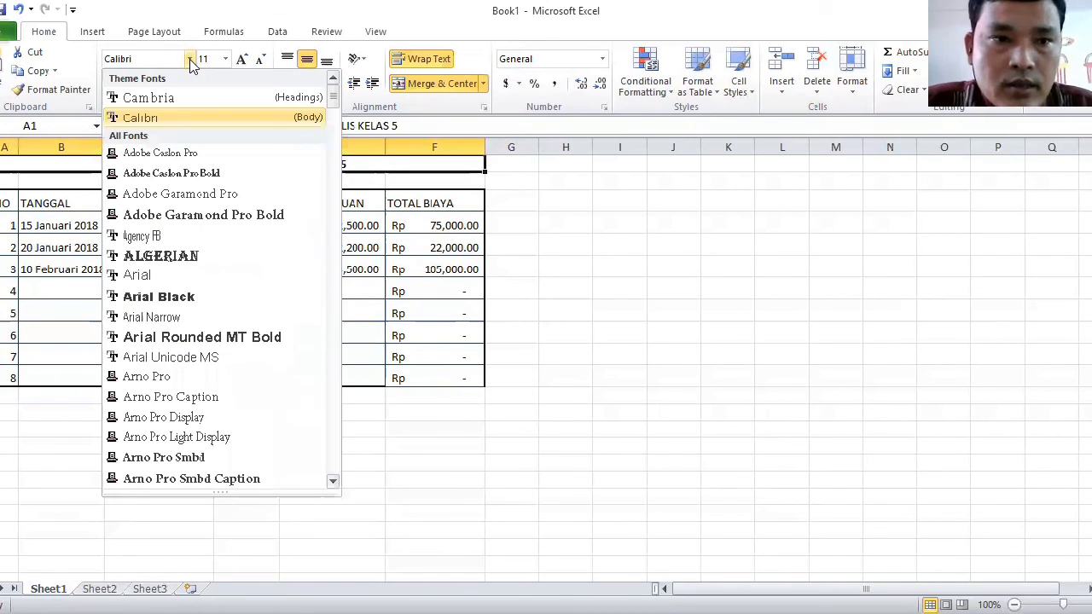
left_click(153, 290)
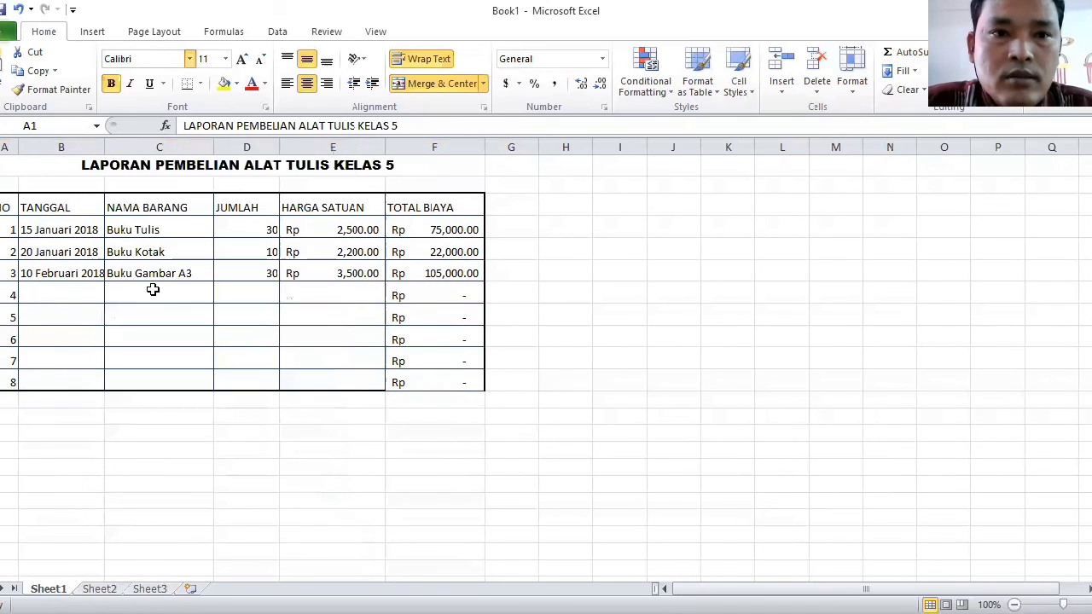
left_click(227, 59)
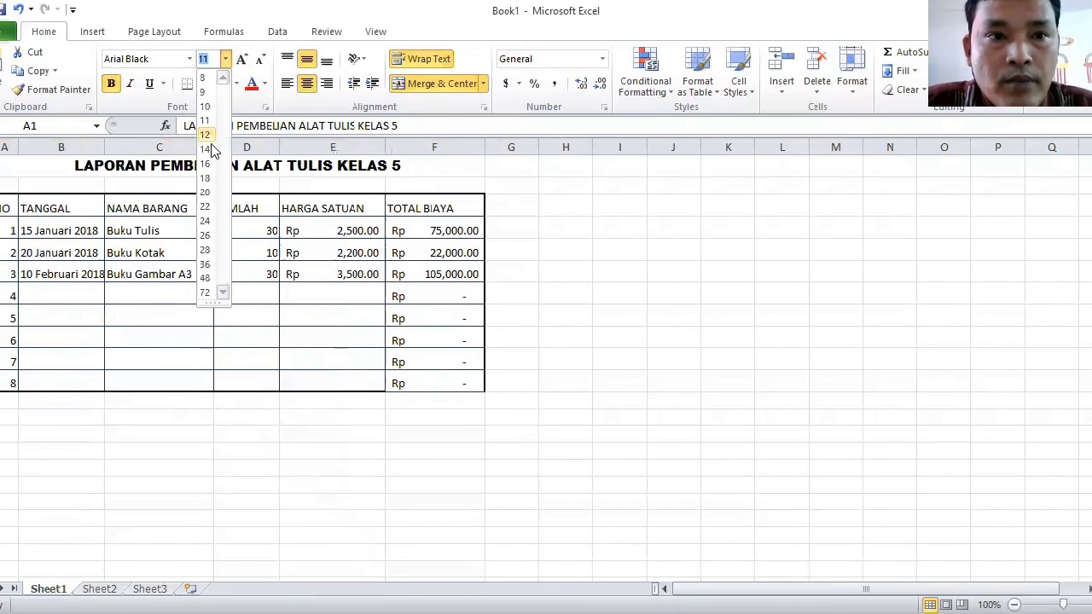
left_click(209, 146)
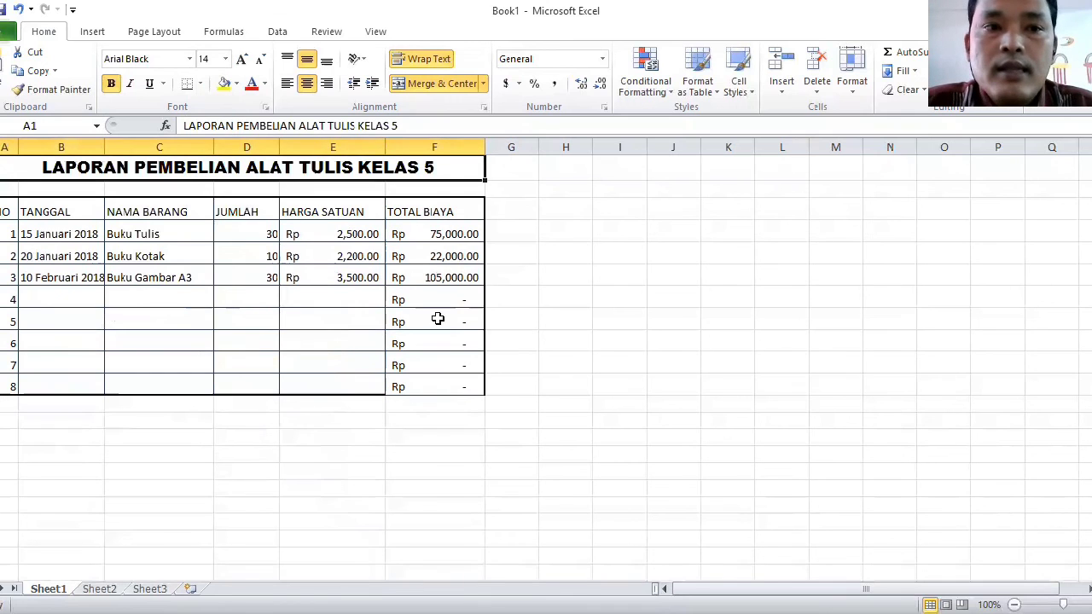
left_click(507, 292)
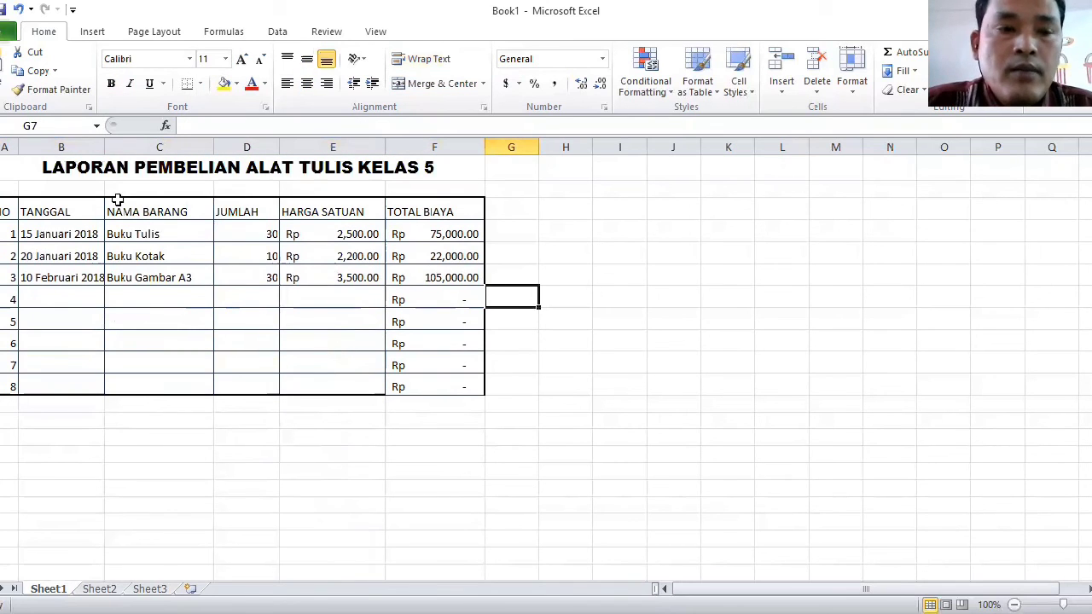
Step: Make the table header row A3:F3 bold and give it a yellow fill
left_click_drag(7, 212, 460, 211)
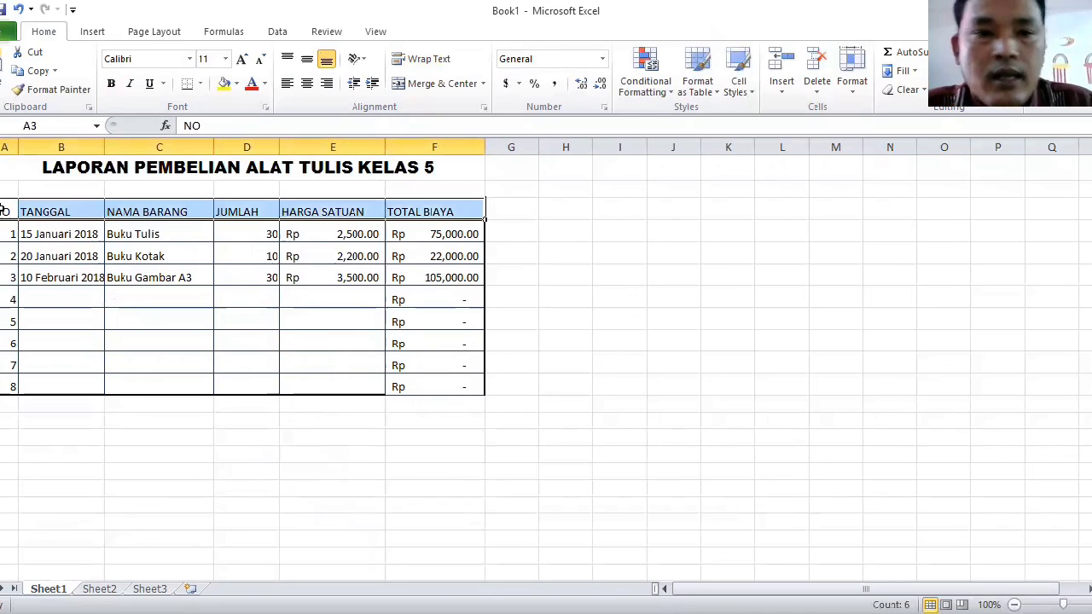
key("ctrl+b")
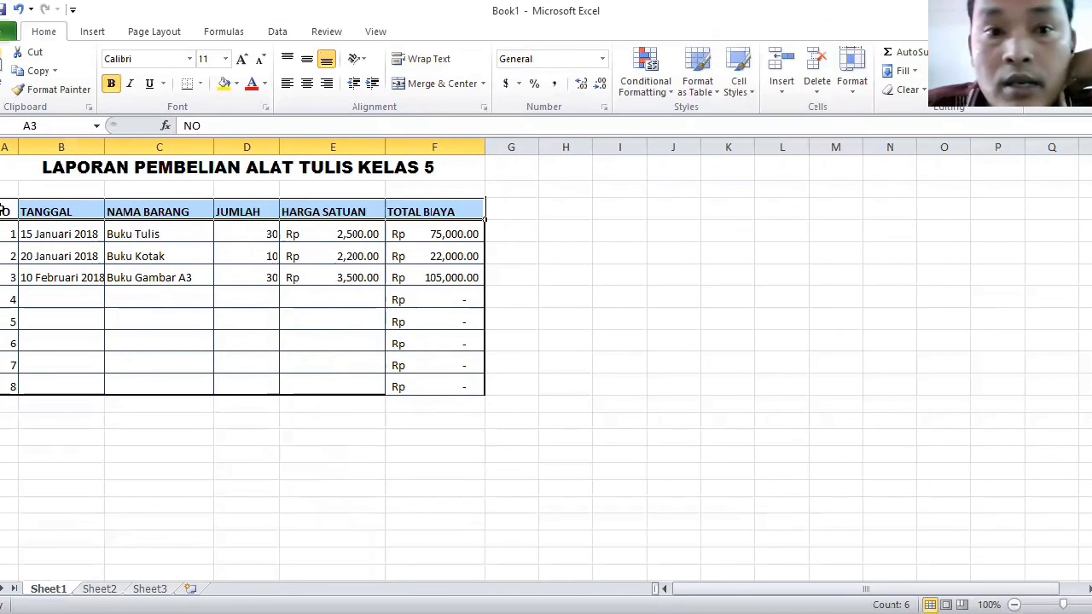
left_click(237, 86)
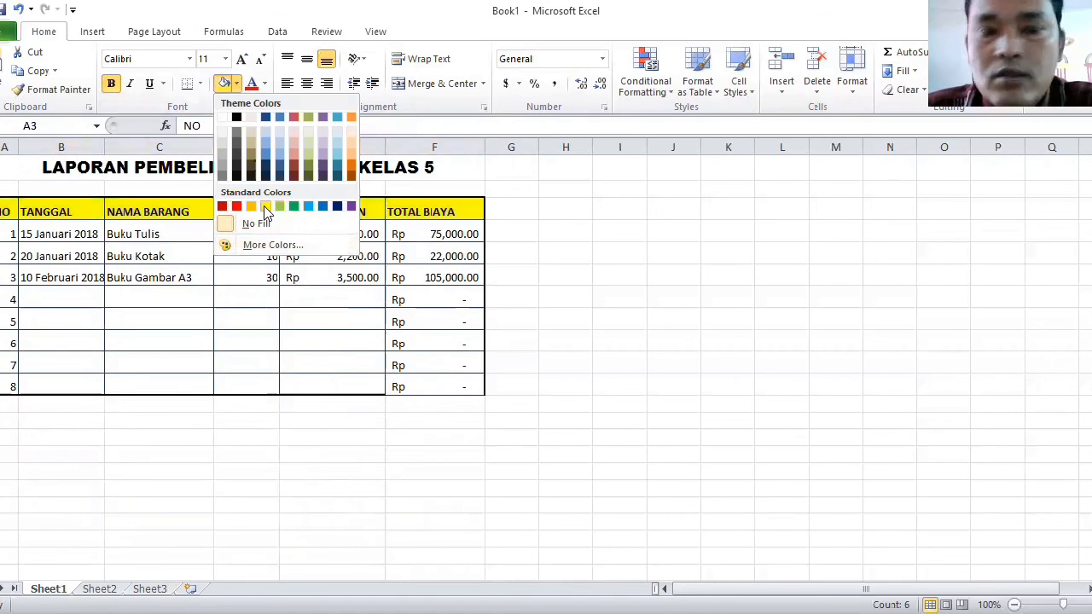
left_click(279, 207)
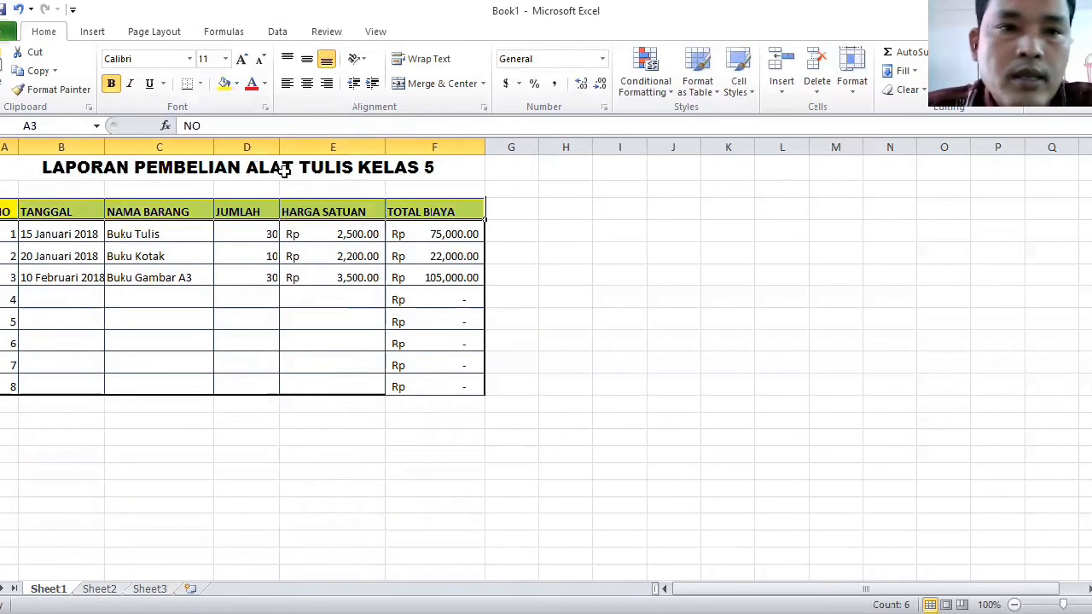